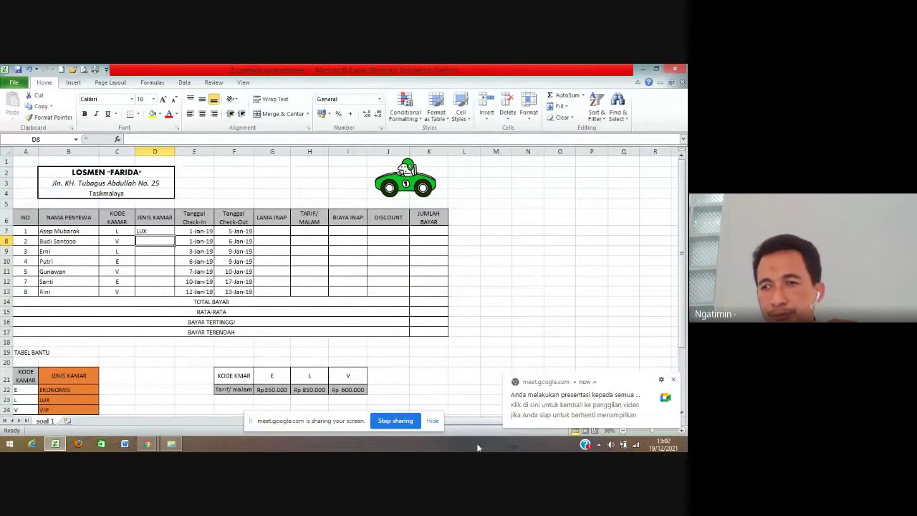
- Dismiss the presentation notification and move the screen-sharing bar out of the way
left_click(674, 379)
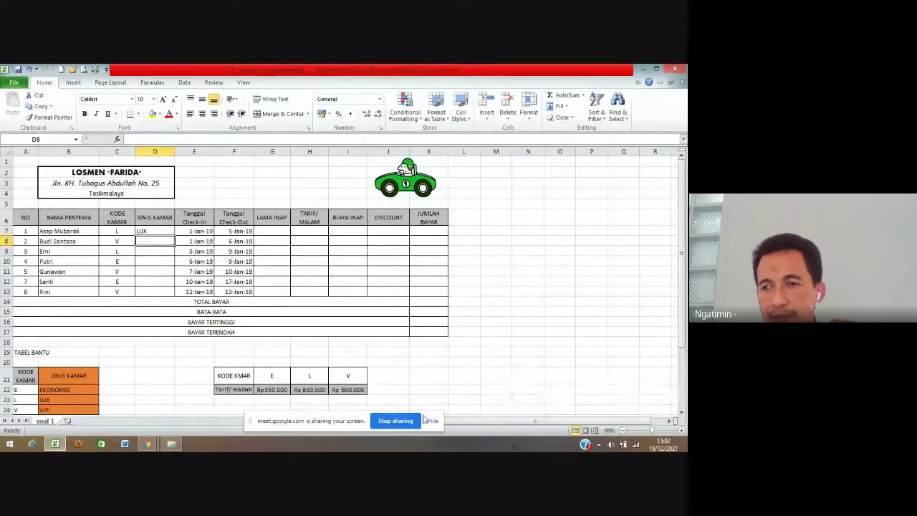
left_click_drag(323, 421, 81, 427)
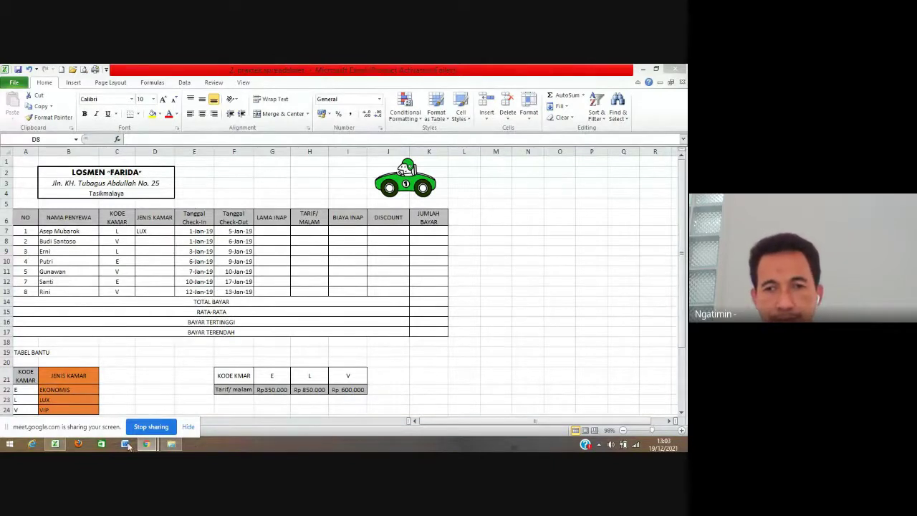
- Switch to the Google Meet call, turn off the camera, and admit the waiting guest with the microphone left on
mouse_move(145, 444)
left_click(111, 400)
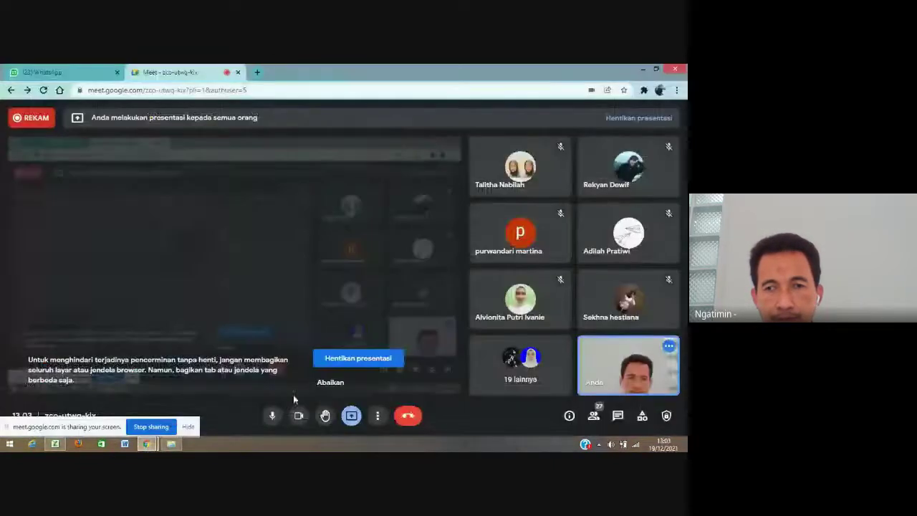
left_click(298, 422)
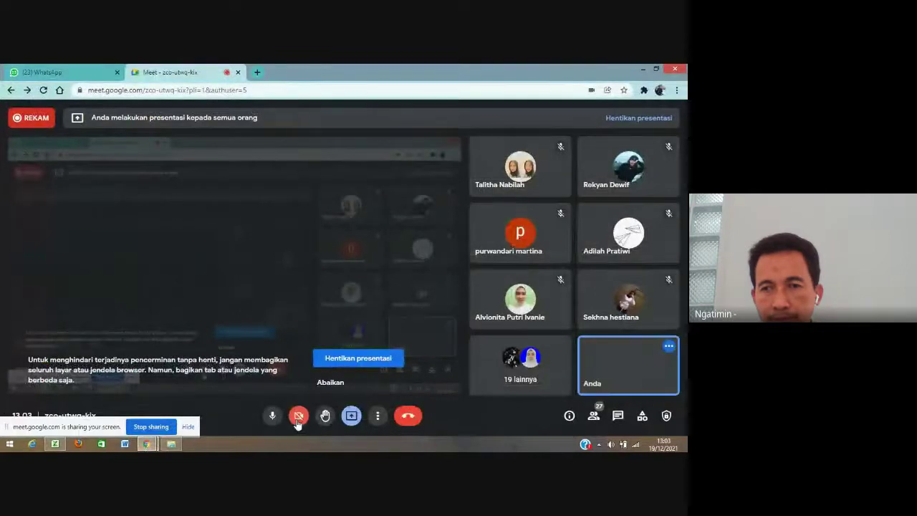
left_click(273, 421)
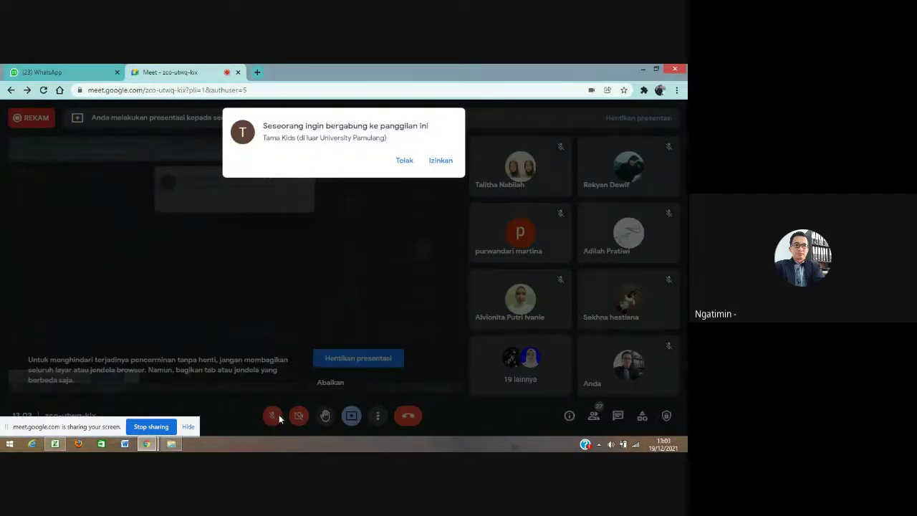
left_click(440, 161)
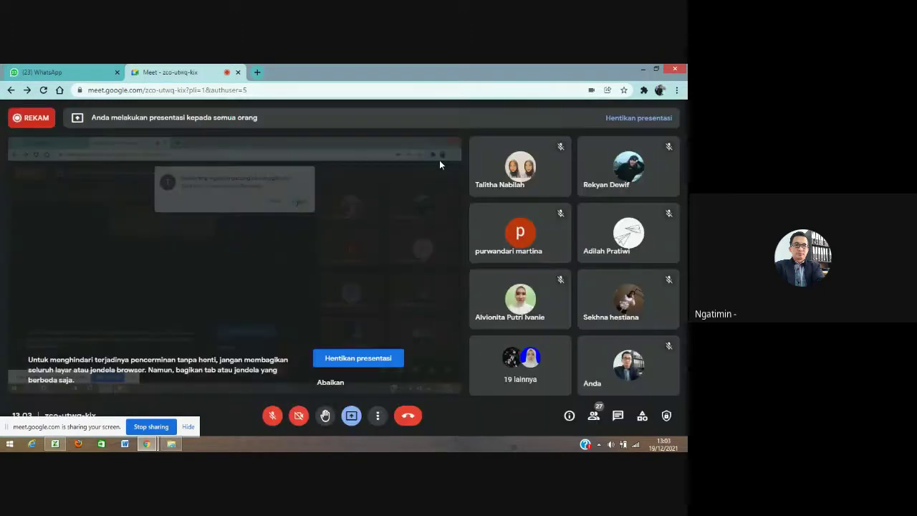
left_click(274, 419)
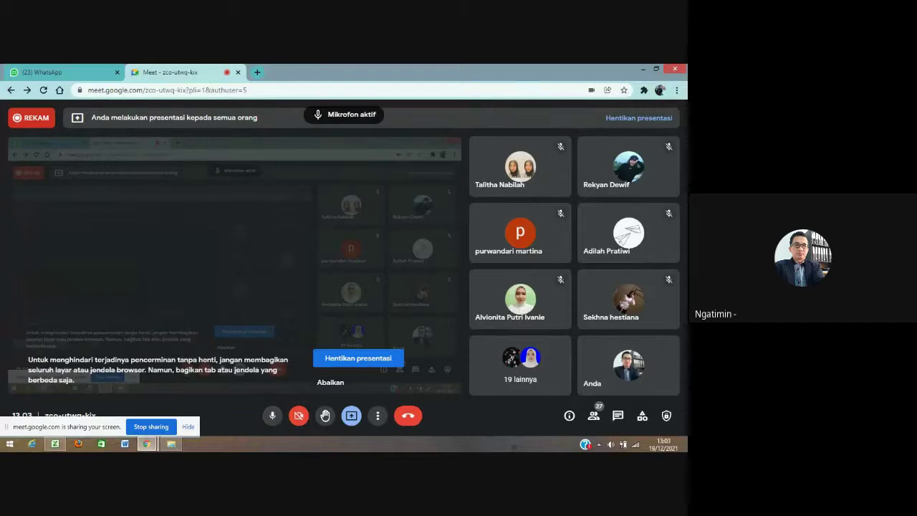
- Return to the Excel workbook and clear the existing VLOOKUP formula from cell D7 in the JENIS KAMAR column
left_click(54, 444)
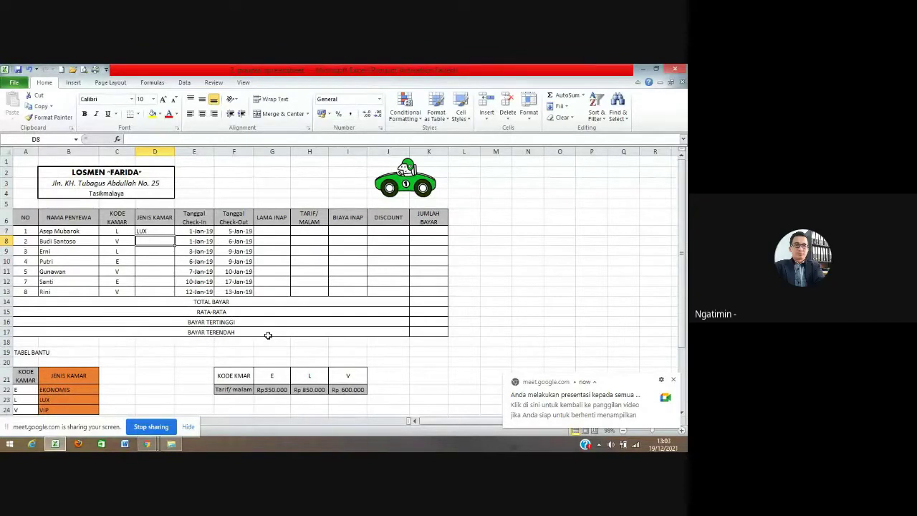
left_click(180, 360)
left_click(151, 230)
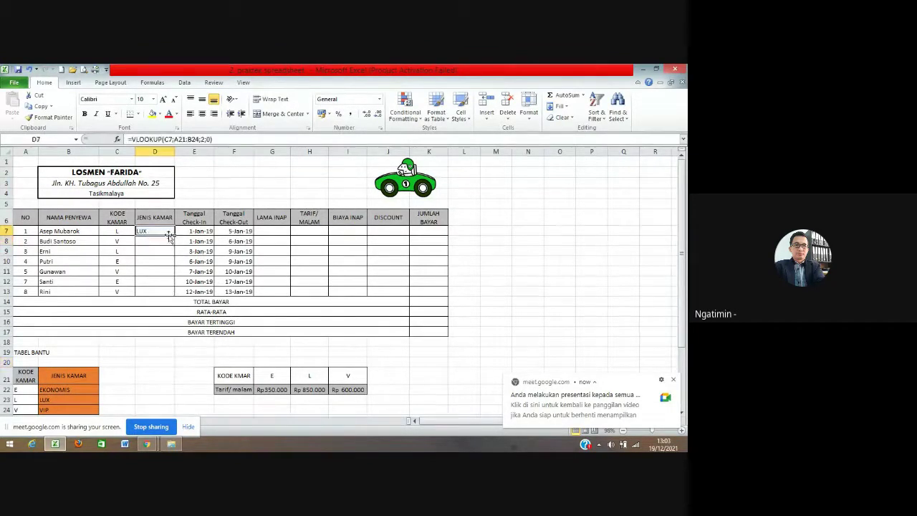
key("Delete")
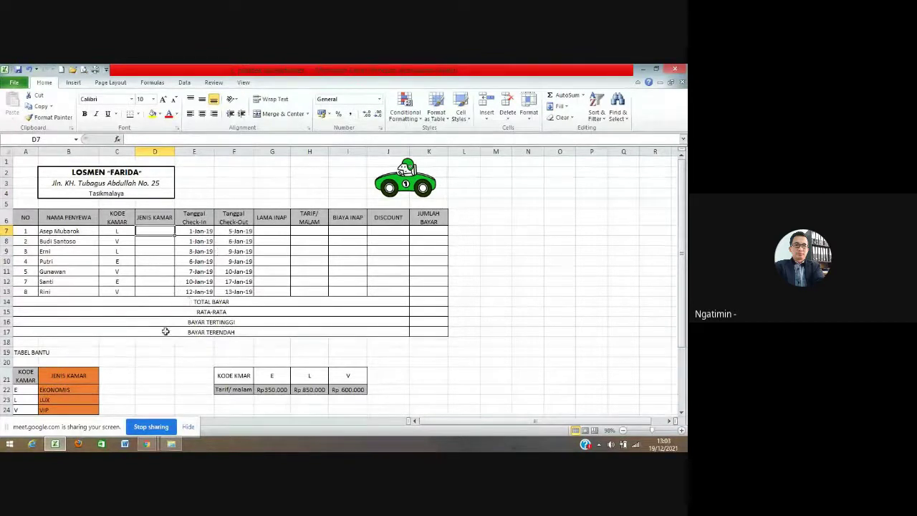
- Examine the NAMA PENYEWA column entries in rows 7 to 13 of the guest table
scroll(160, 342, "down", 3)
scroll(159, 344, "up", 3)
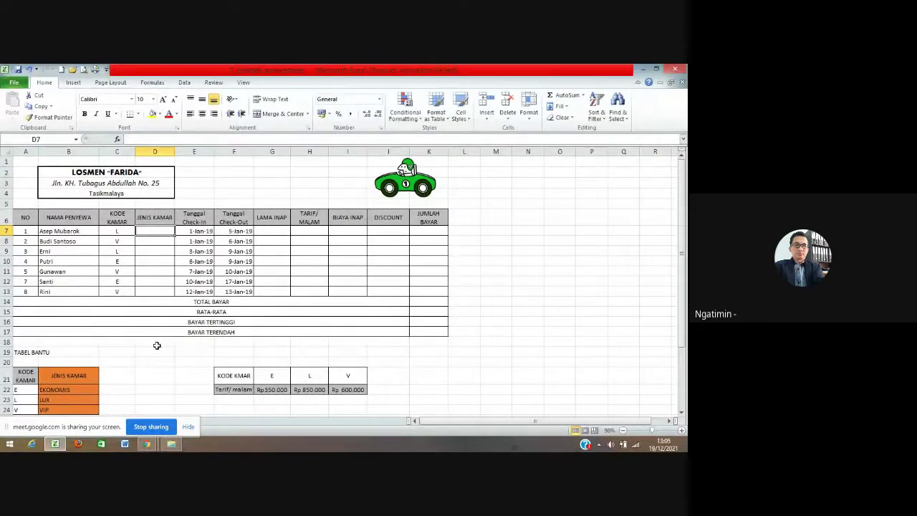
scroll(191, 348, "down", 1)
scroll(188, 352, "up", 1)
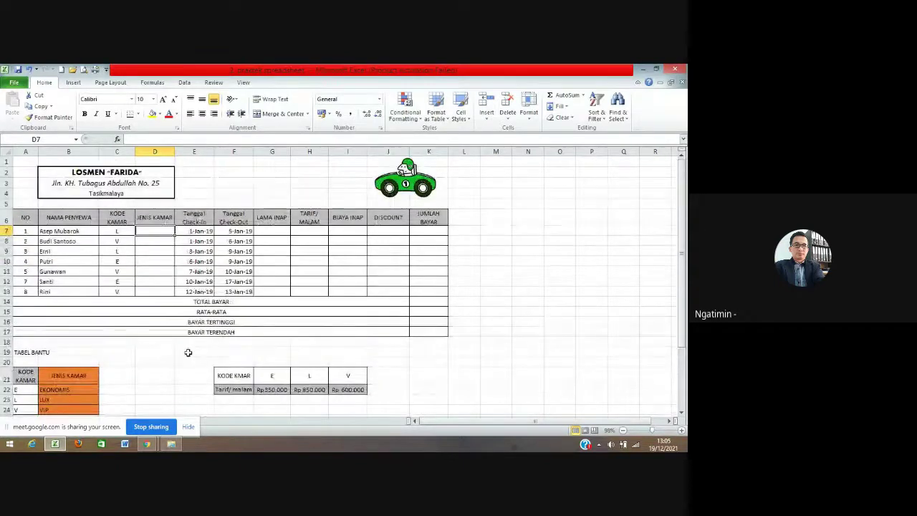
left_click(62, 219)
left_click(69, 241)
left_click(73, 269)
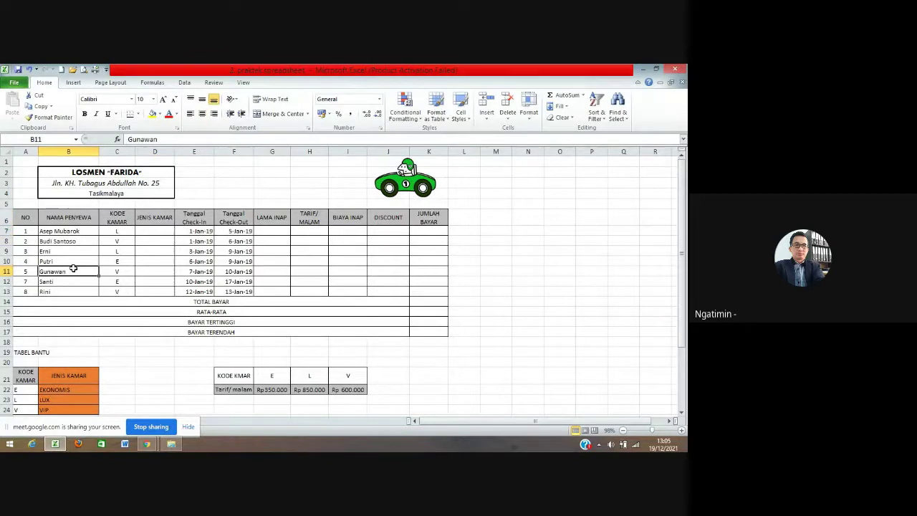
left_click(79, 232)
left_click(81, 250)
left_click(74, 261)
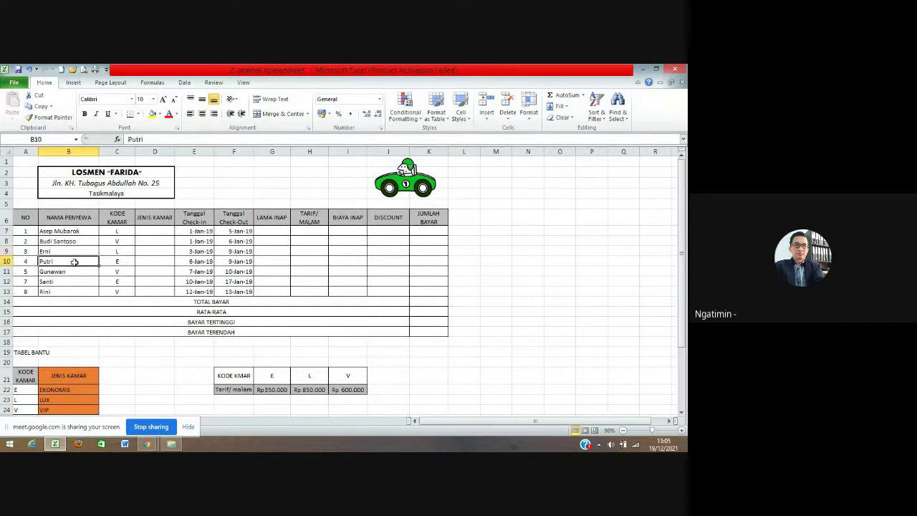
left_click(69, 271)
left_click(62, 282)
left_click(57, 292)
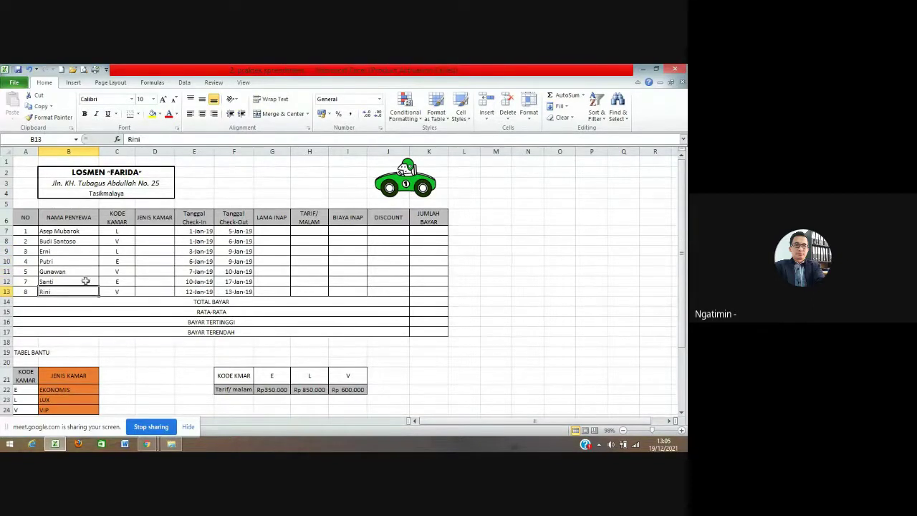
- Go through the KODE KAMAR column to examine the room code of each guest in C7:C13
left_click(124, 219)
left_click(121, 238)
left_click(120, 218)
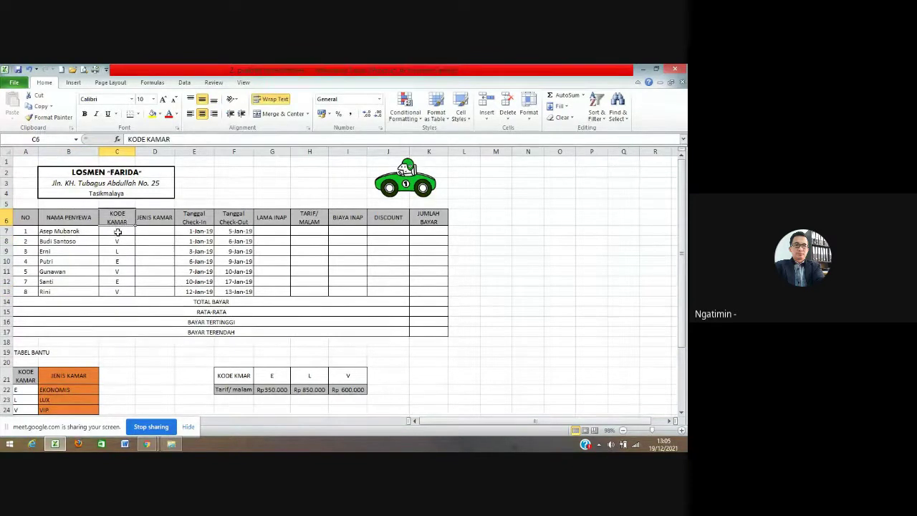
left_click(119, 231)
type("L")
left_click(118, 242)
left_click(119, 251)
left_click(119, 262)
left_click(119, 271)
left_click(119, 282)
left_click(119, 292)
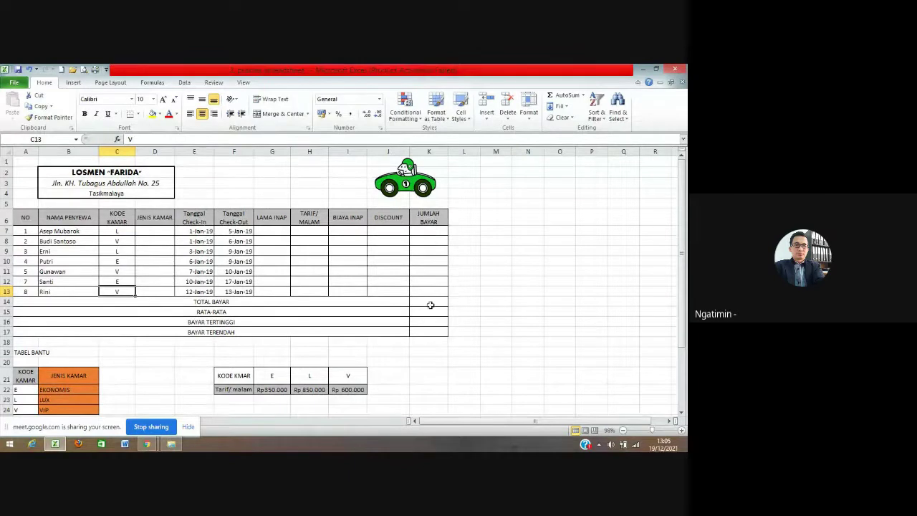
- Examine the TABEL BANTU lookup tables for the room type and nightly rate belonging to codes E, L and V
scroll(312, 311, "down", 1)
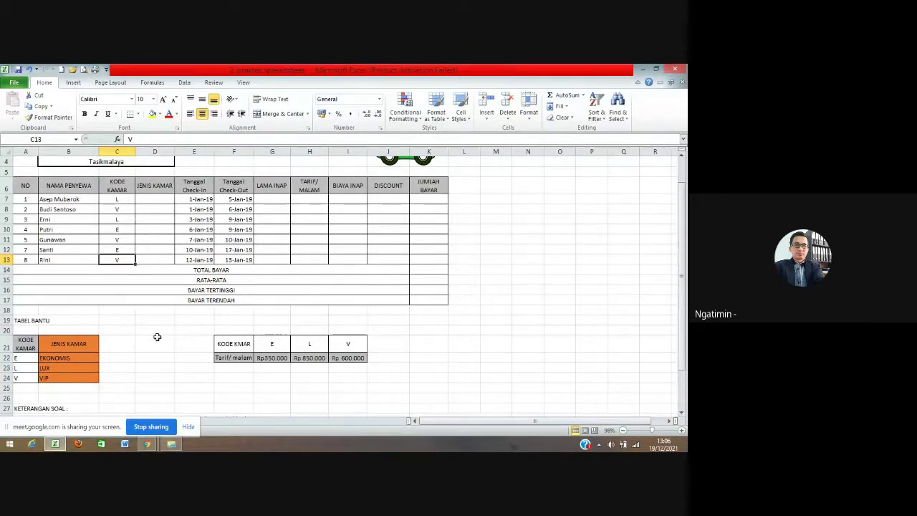
scroll(170, 334, "down", 1)
scroll(171, 334, "down", 2)
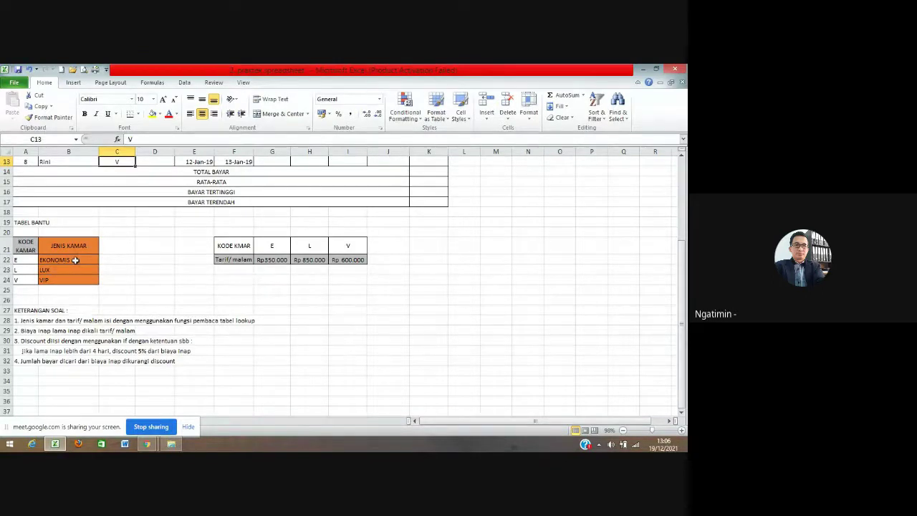
left_click(25, 274)
left_click(58, 266)
left_click(25, 285)
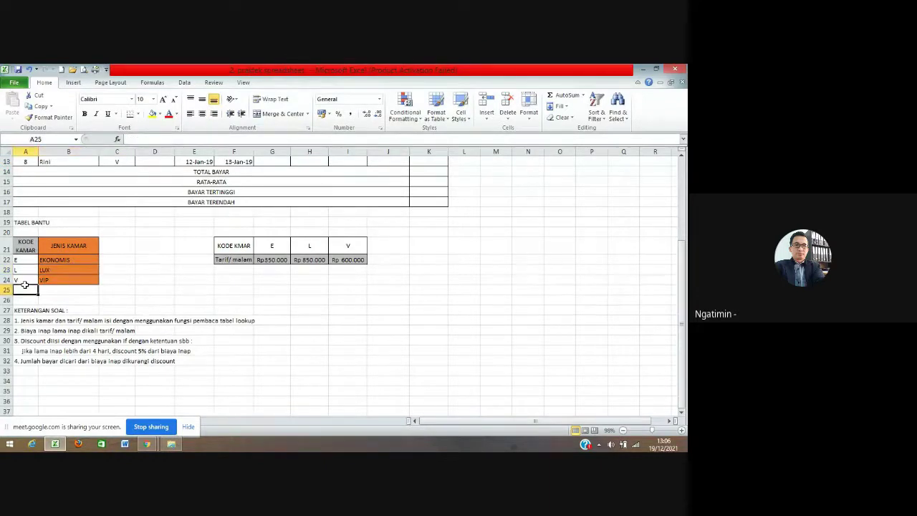
left_click(72, 283)
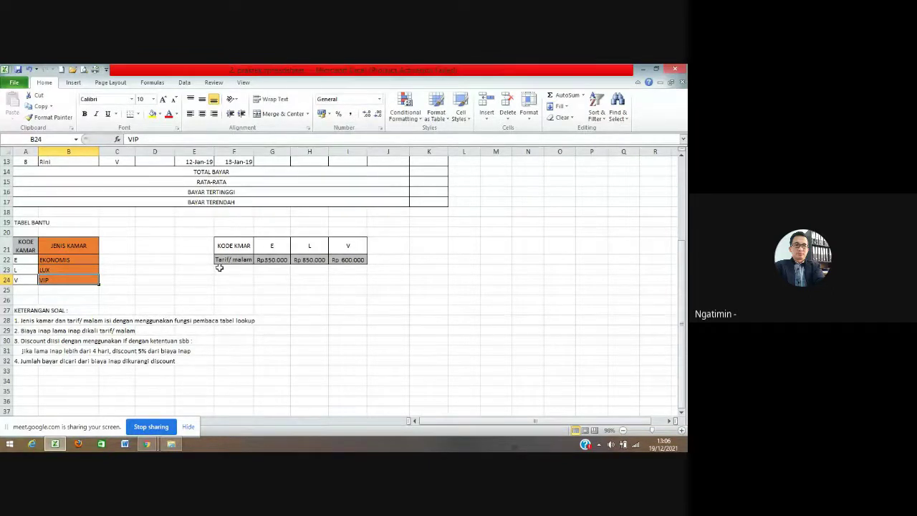
left_click(279, 262)
left_click(308, 261)
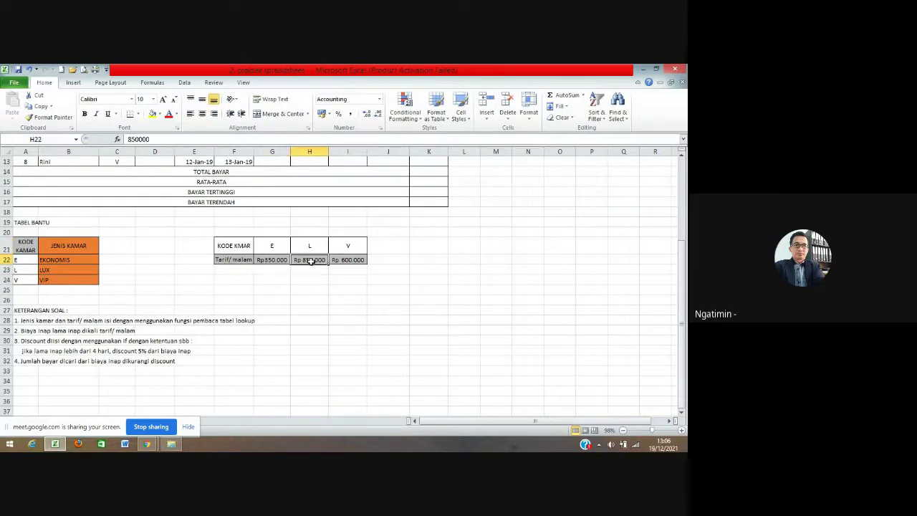
left_click(358, 263)
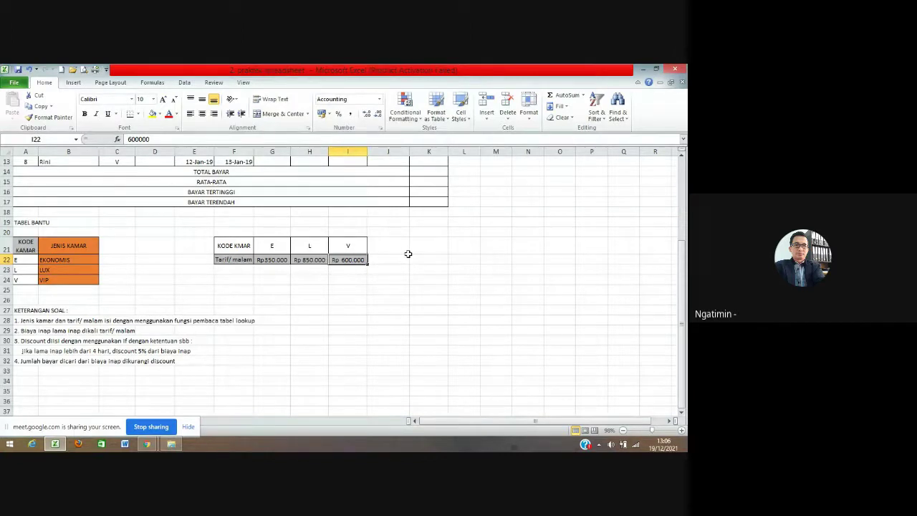
- Read the KETERANGAN SOAL instructions in A27:F32 on filling the lookup, cost, discount and payment columns
scroll(52, 339, "down", 1)
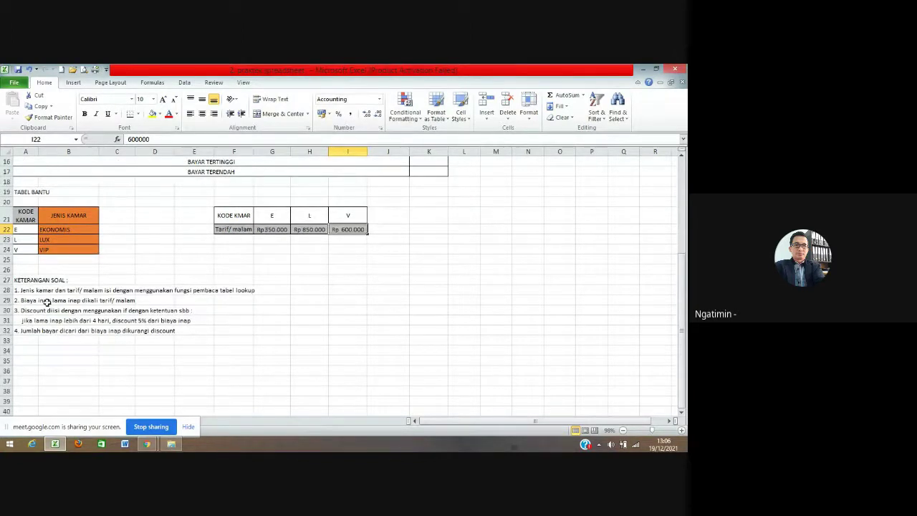
left_click_drag(16, 279, 232, 332)
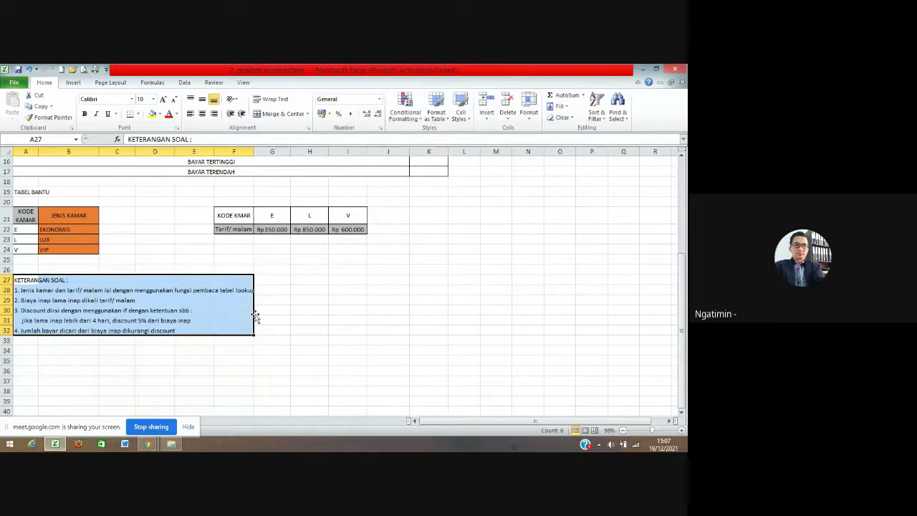
left_click(64, 358)
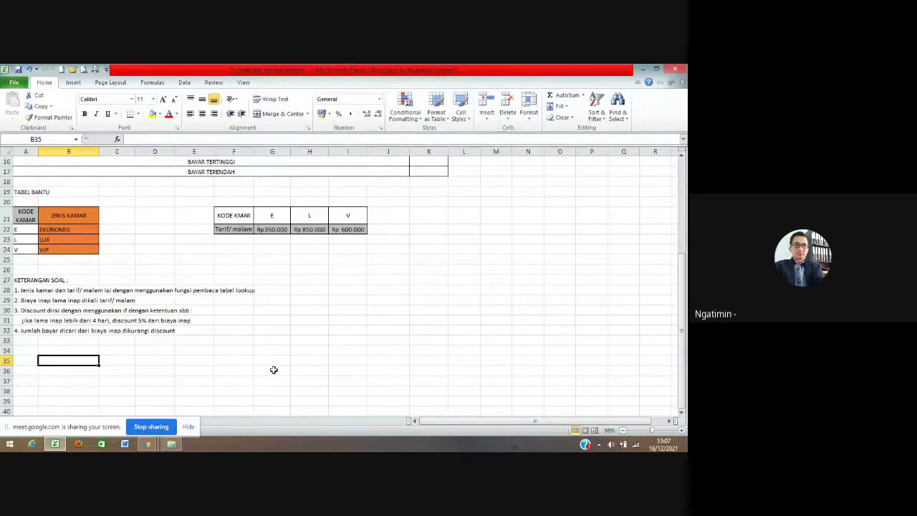
- Fill the empty JENIS KAMAR cells D7:D13 with a dark orange color
scroll(271, 370, "up", 1)
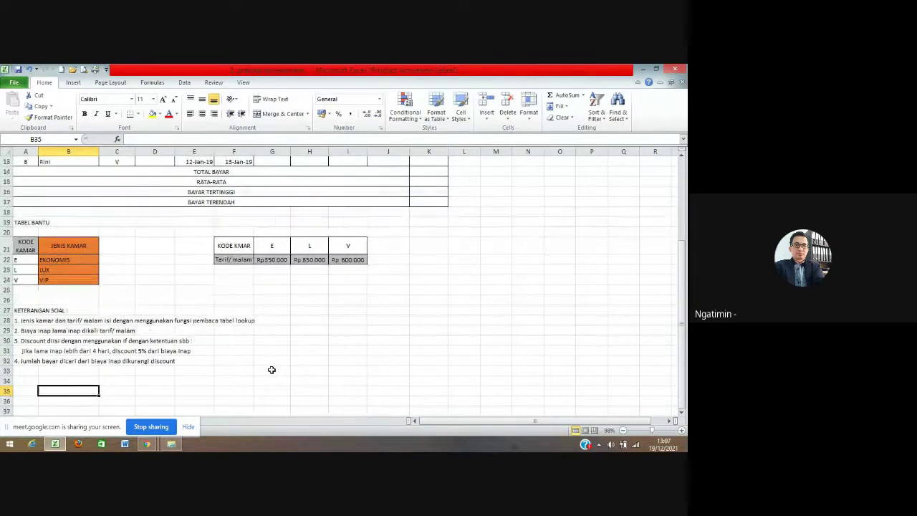
scroll(272, 369, "up", 4)
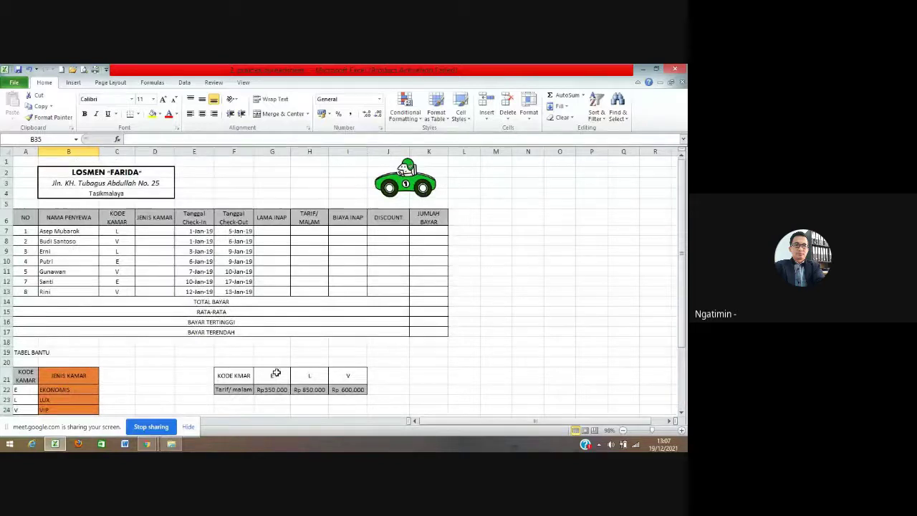
left_click_drag(153, 228, 153, 292)
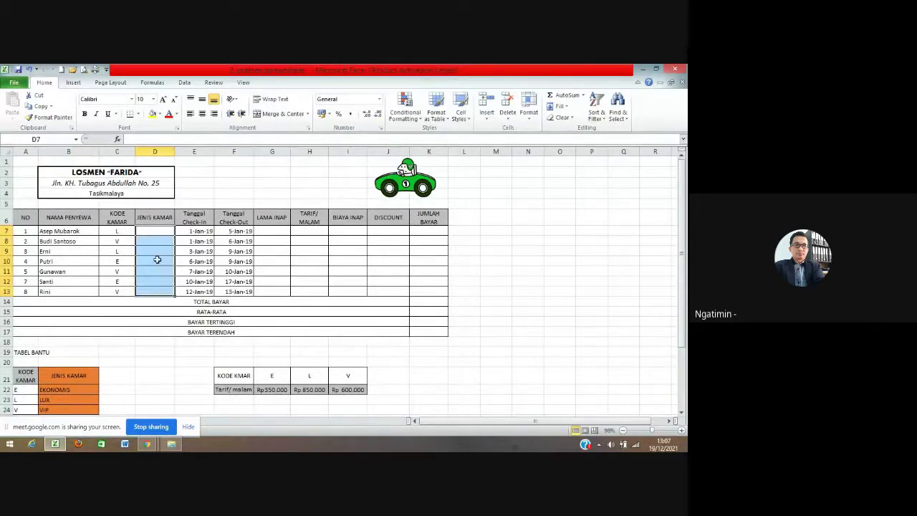
left_click(160, 115)
left_click(196, 152)
left_click(160, 115)
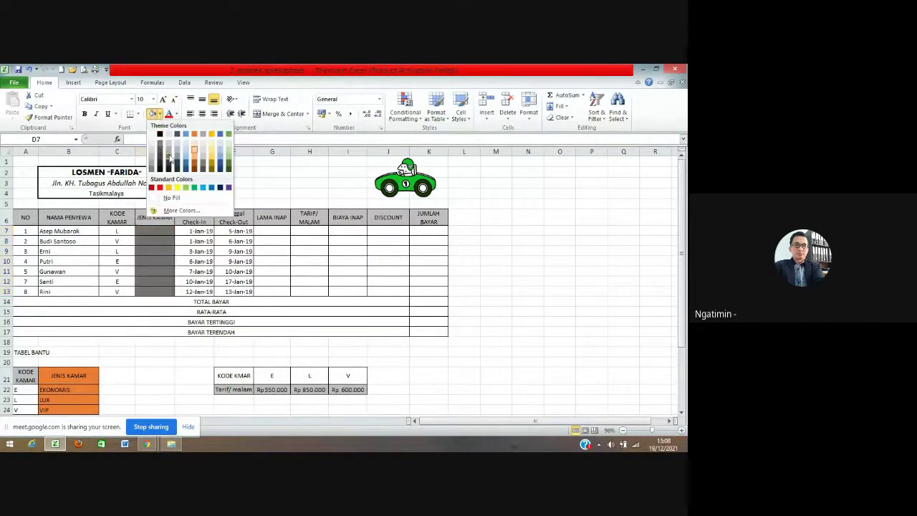
left_click(196, 163)
left_click(556, 301)
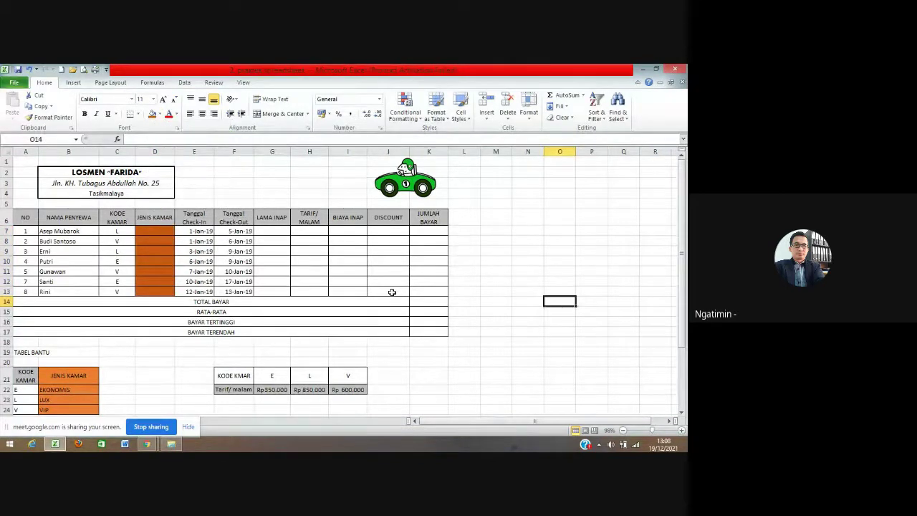
- Start a formula in D7 with the VLOOKUP function name for the first guest's room type
scroll(180, 349, "down", 1)
scroll(180, 351, "up", 1)
left_click(156, 230)
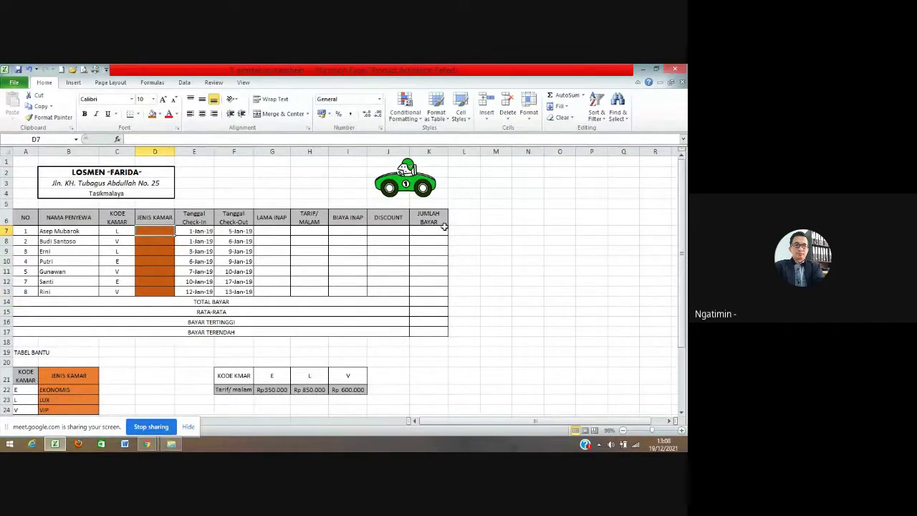
type("=")
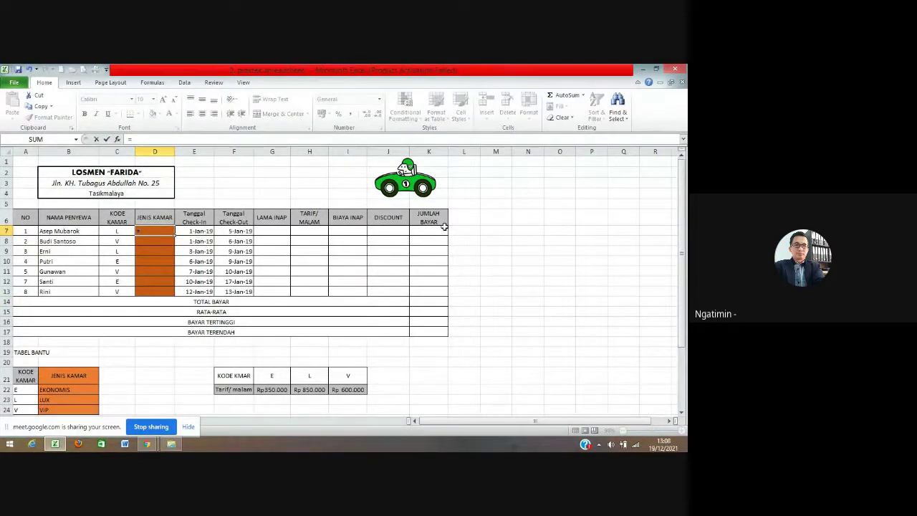
type("vlookup")
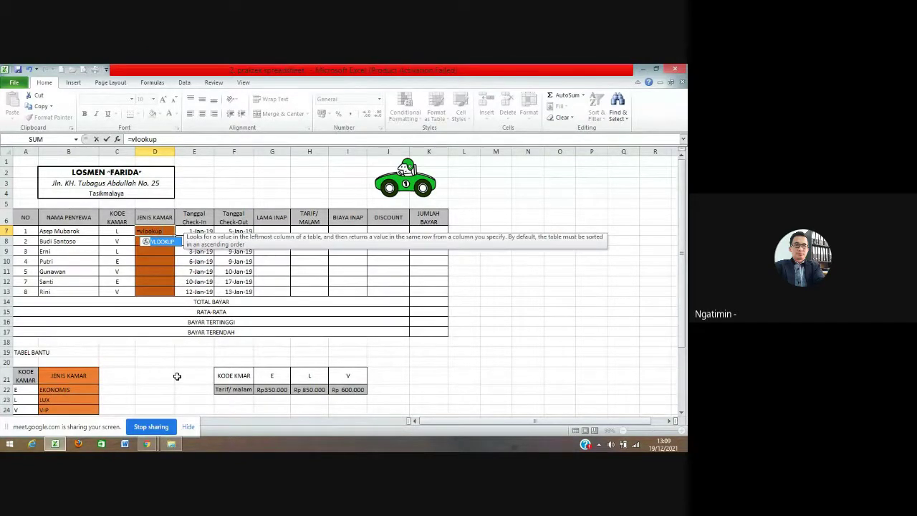
- Switch to the Google Meet call, mute and unmute the microphone, and return to the Excel worksheet
left_click(146, 444)
left_click(93, 394)
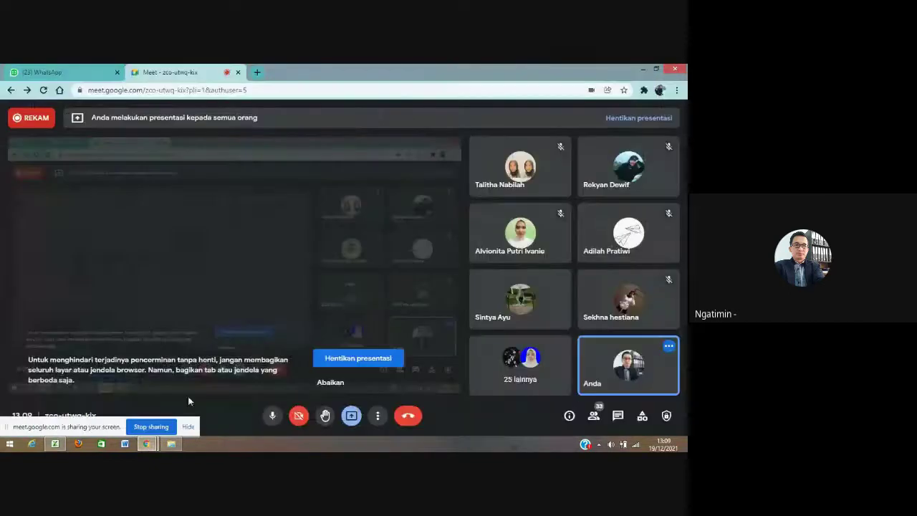
left_click(272, 416)
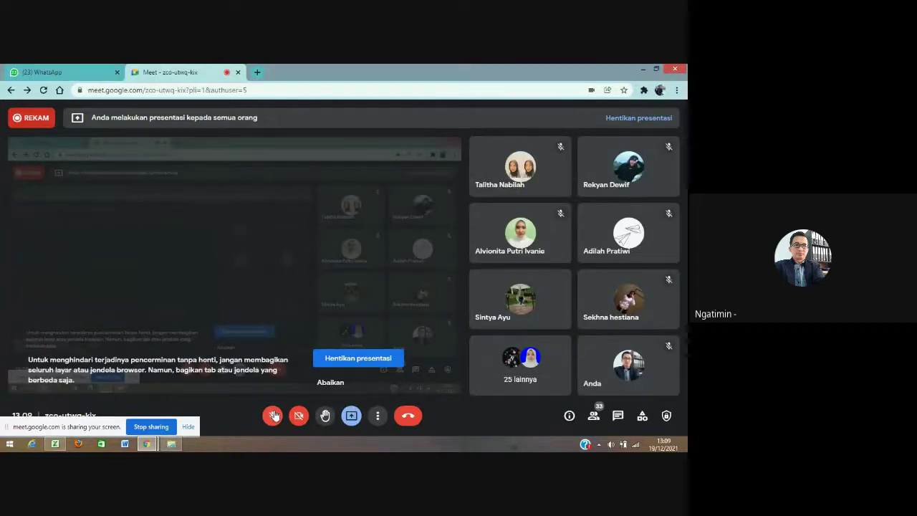
left_click(273, 416)
left_click(642, 68)
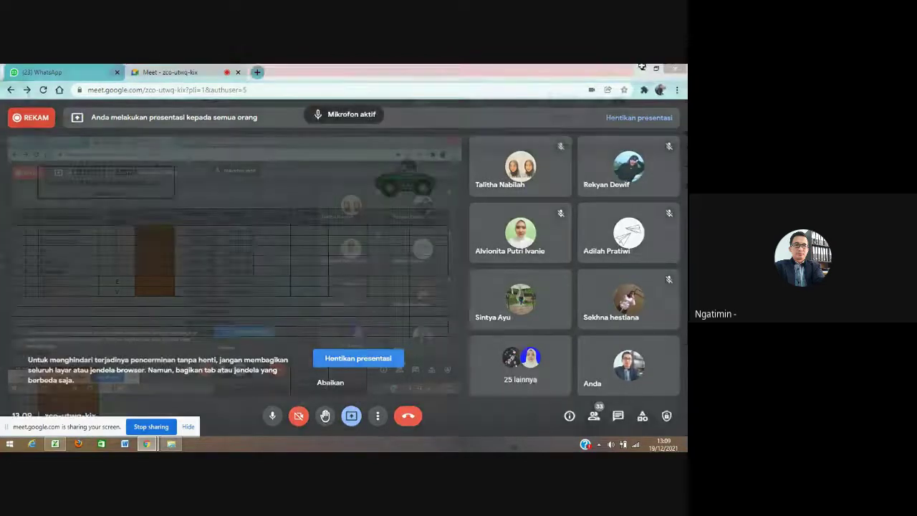
mouse_move(152, 448)
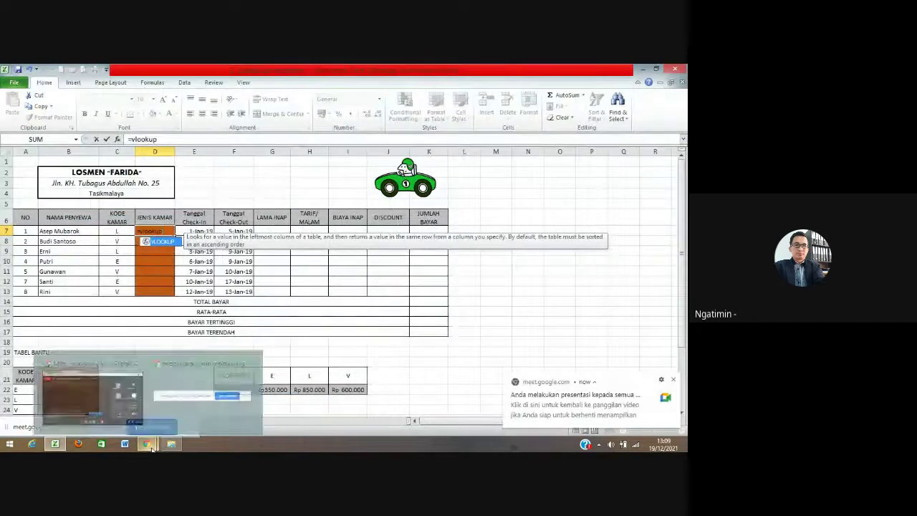
left_click(352, 338)
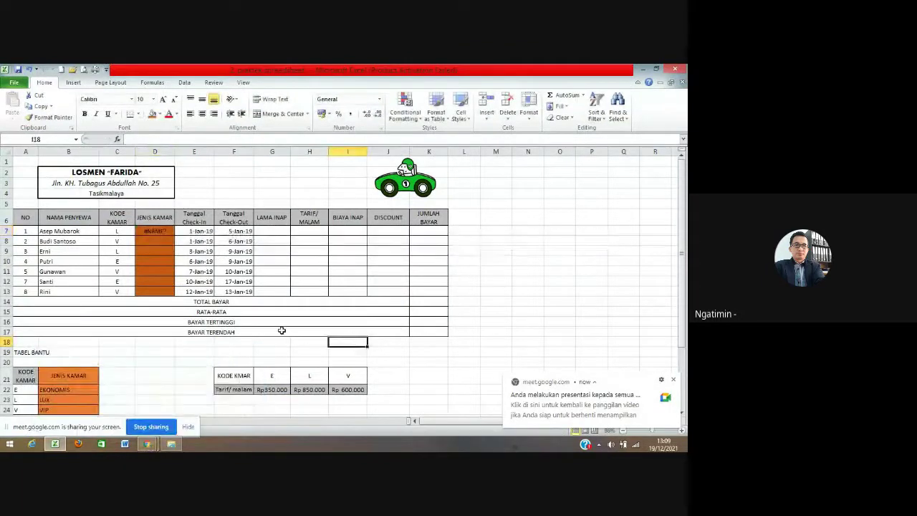
- Enter =VLOOKUP(C7;A21:B24;2;0) in D7 to look up the first guest's room type in the helper table
left_click(159, 260)
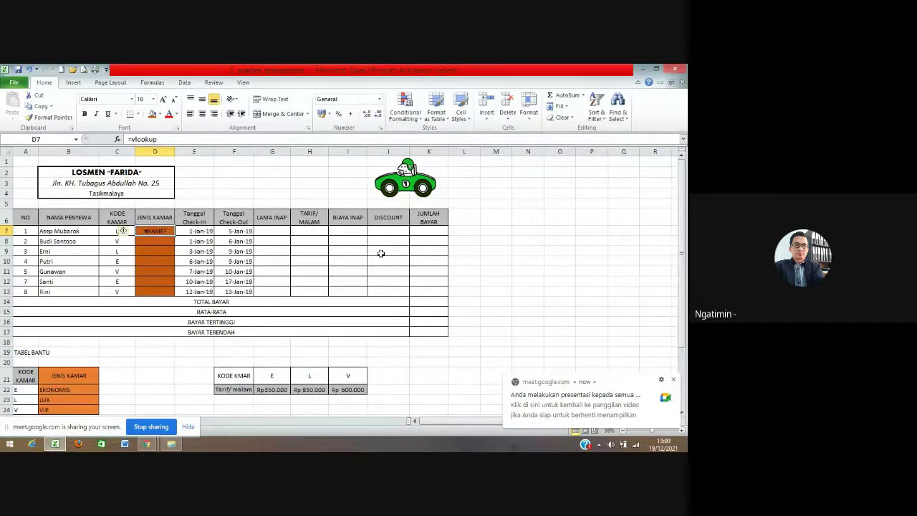
type("=")
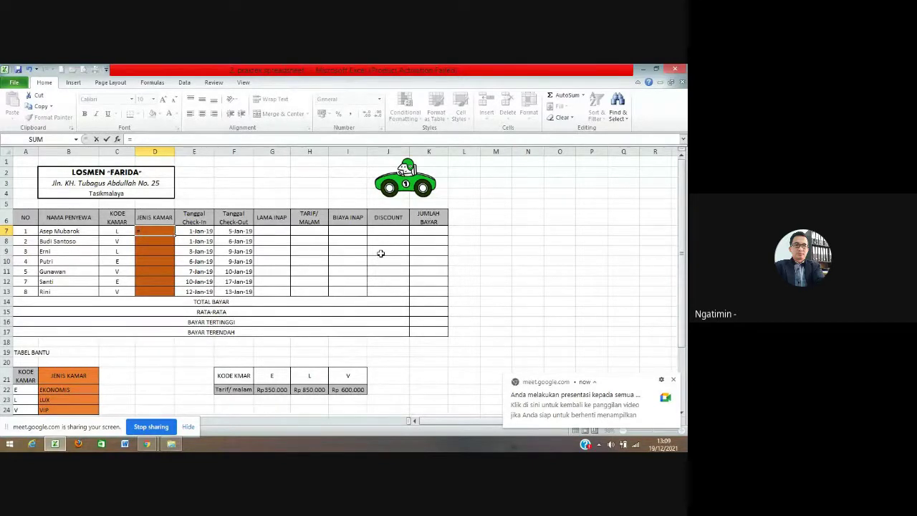
type("vlook")
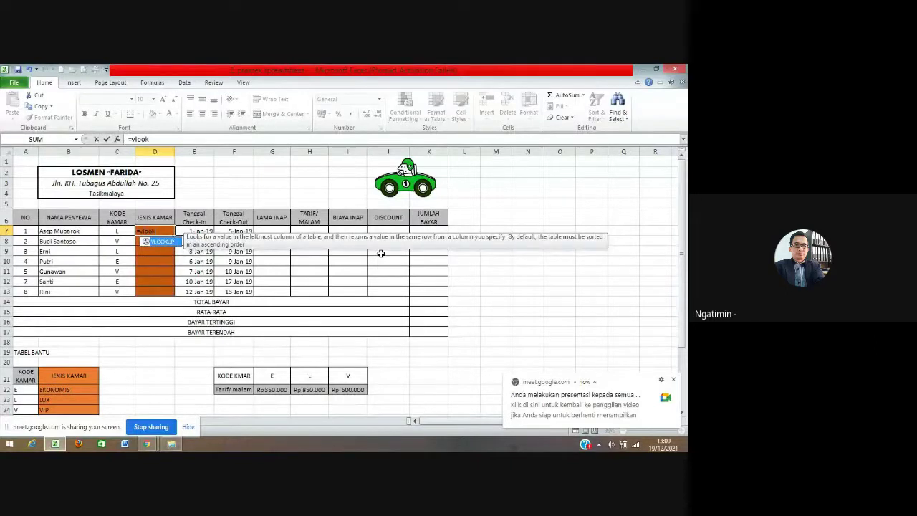
type("up(")
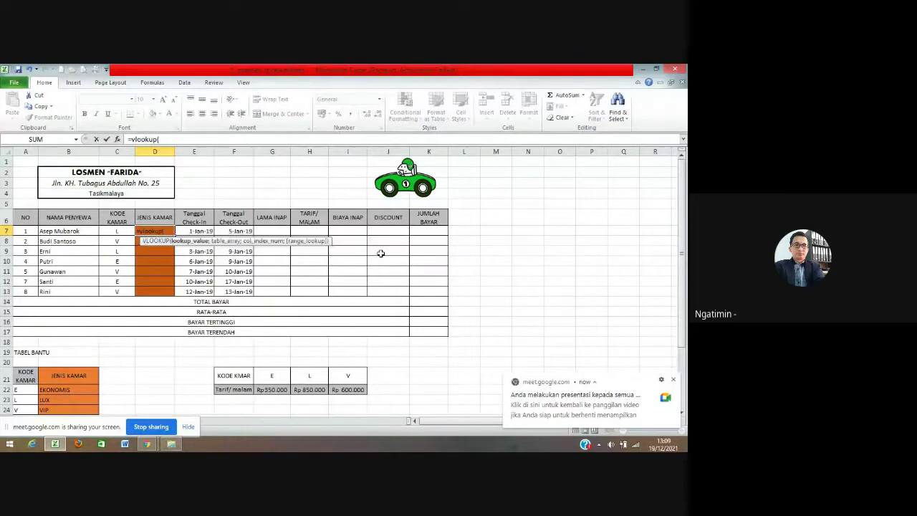
left_click(116, 231)
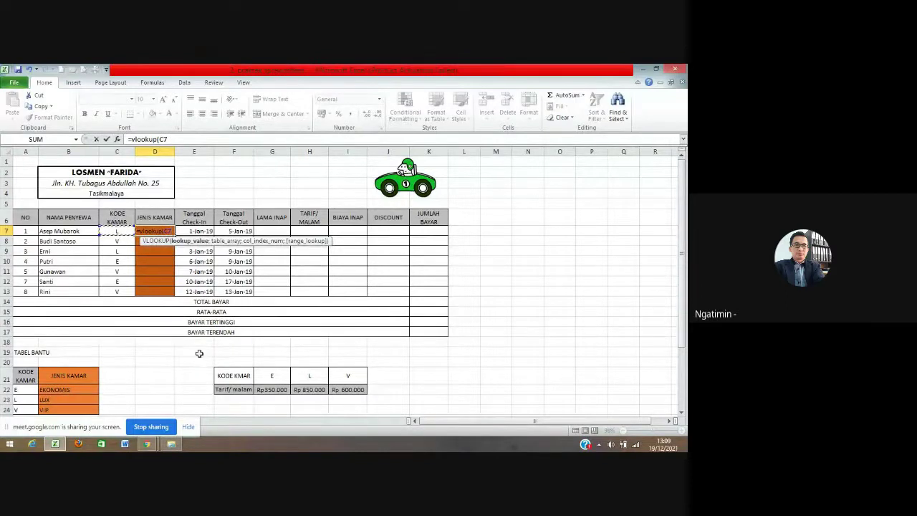
type(";")
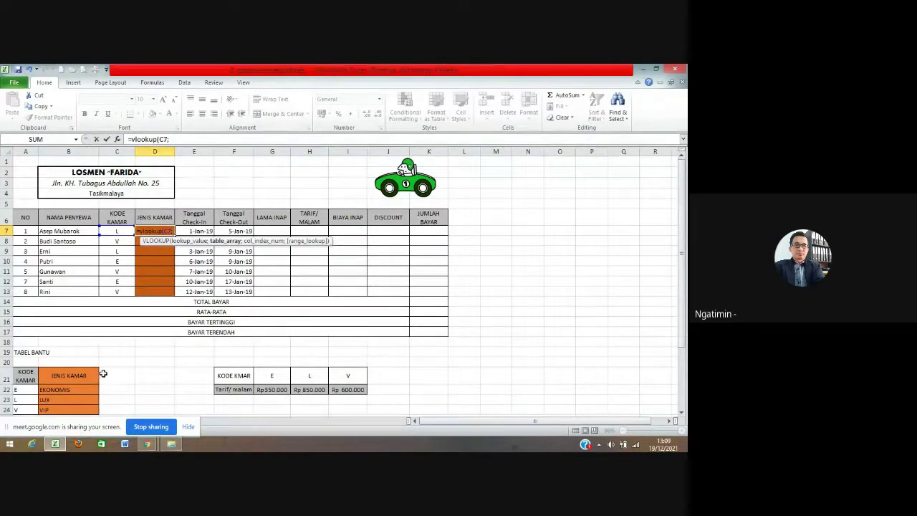
left_click_drag(25, 381, 75, 406)
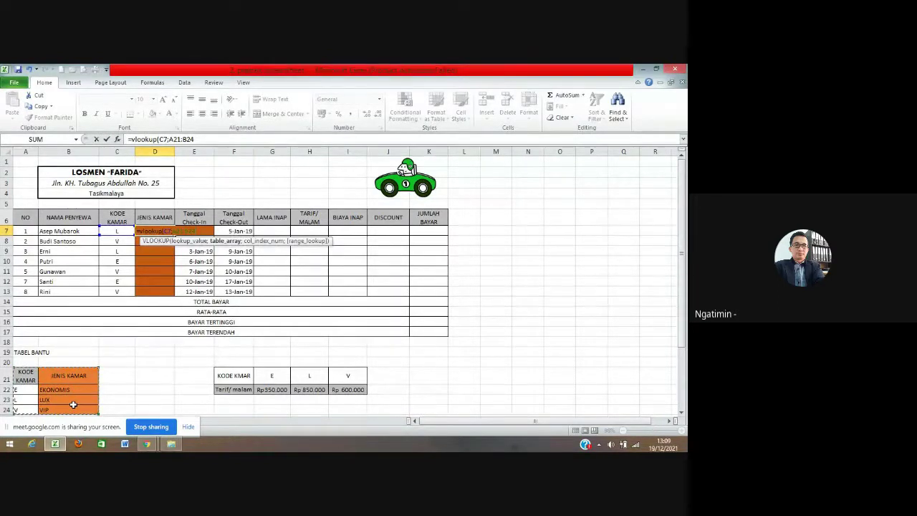
type(";2")
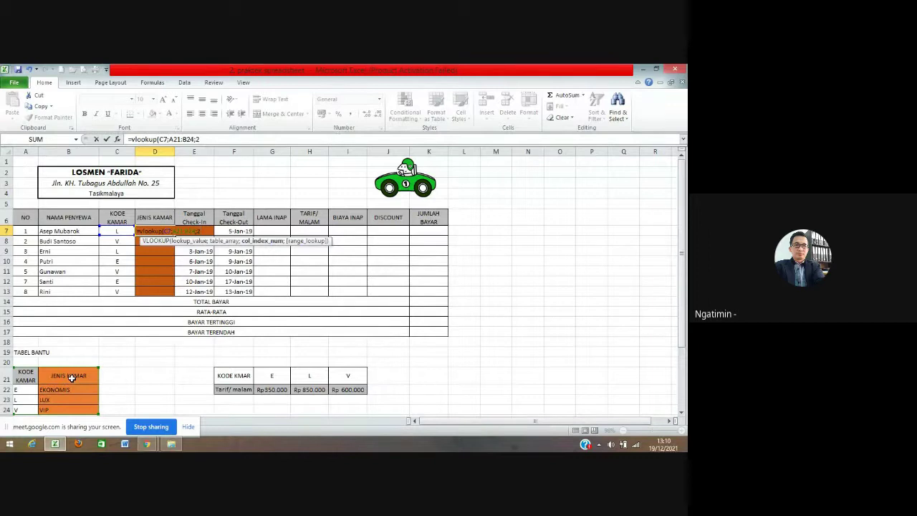
type(";")
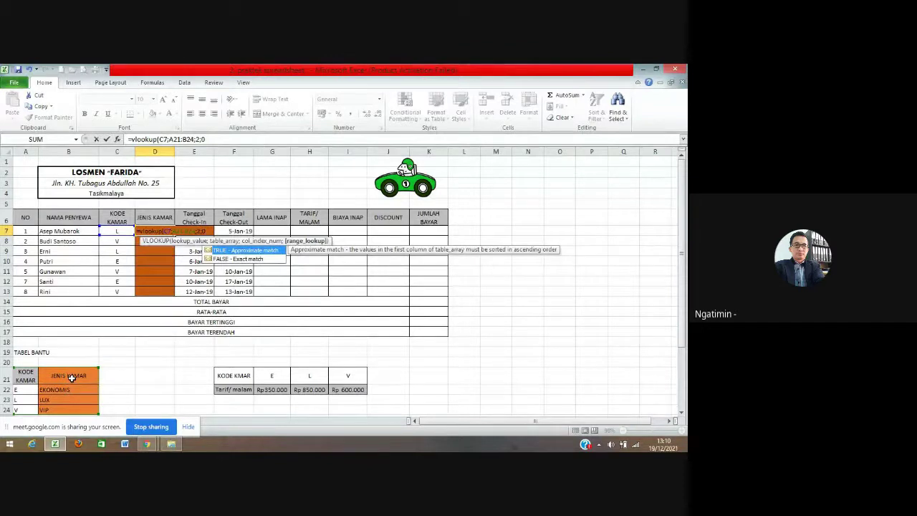
type("0)")
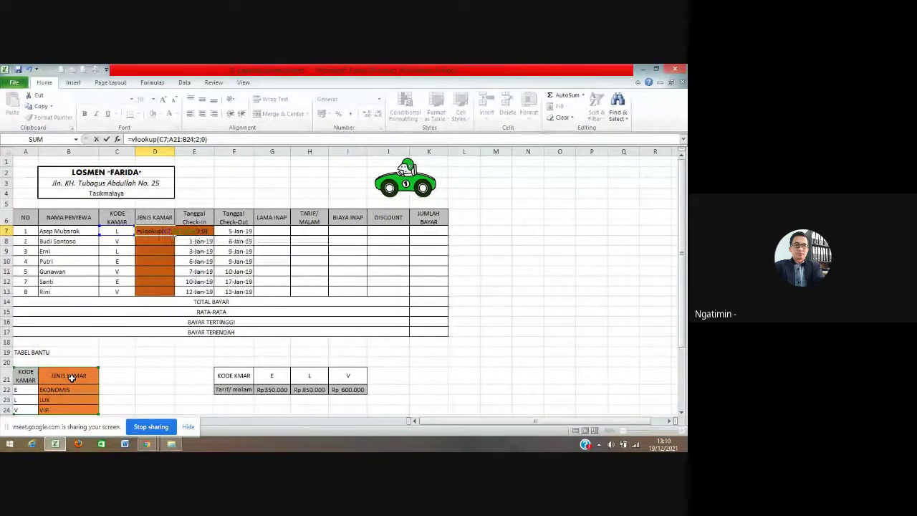
key("Return")
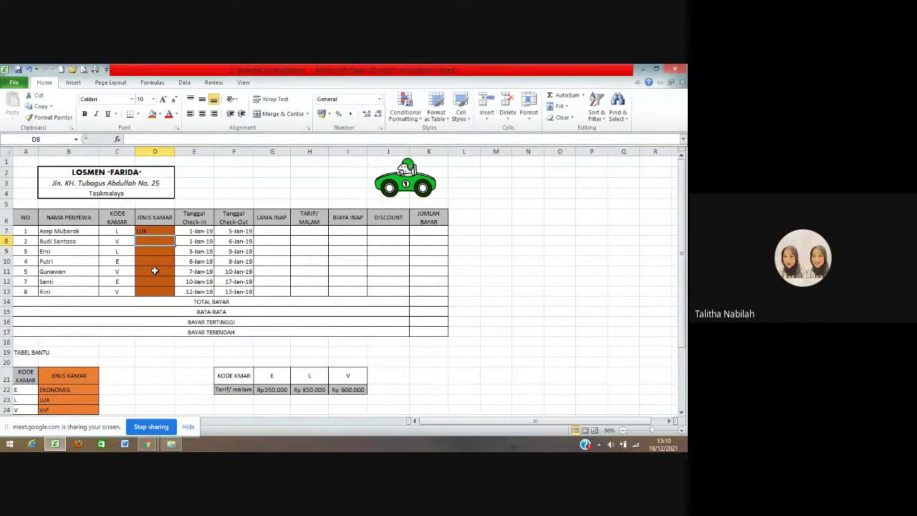
- Review the arguments of the VLOOKUP formula in D7 at an enlarged view
mouse_move(152, 447)
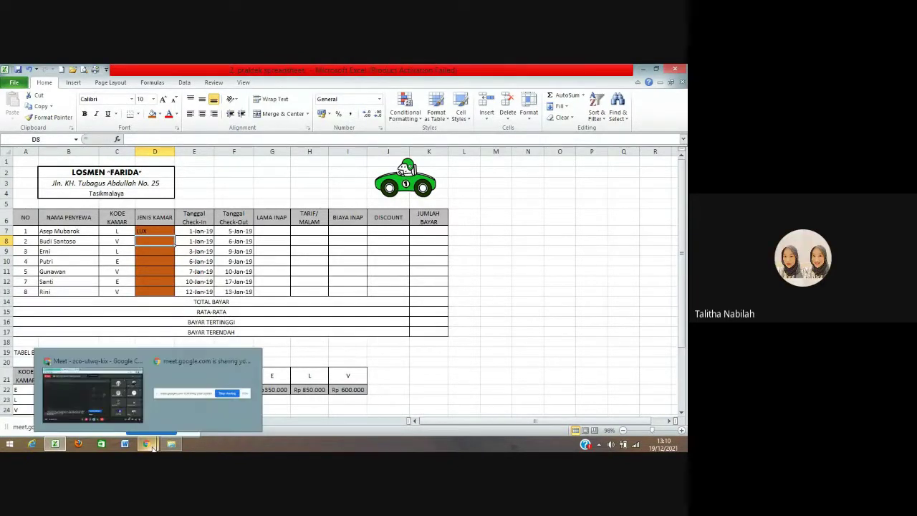
left_click(161, 231)
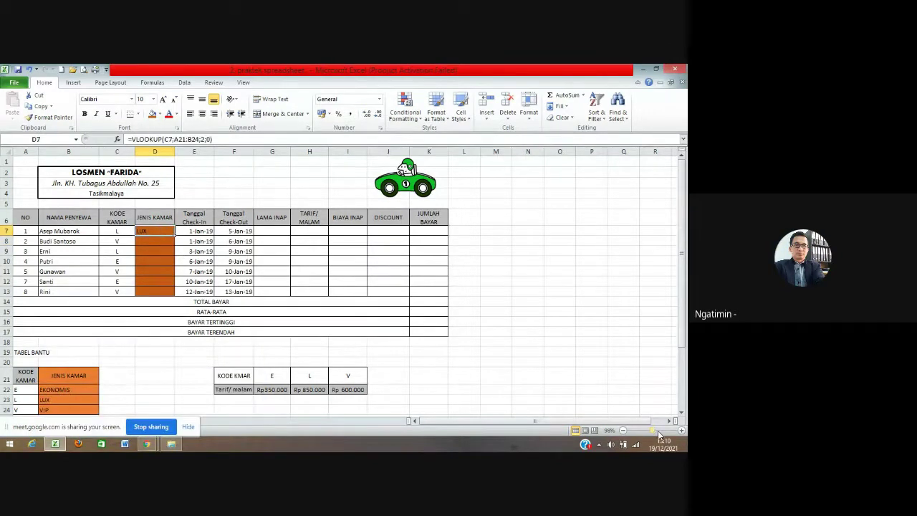
scroll(215, 358, "up", 4)
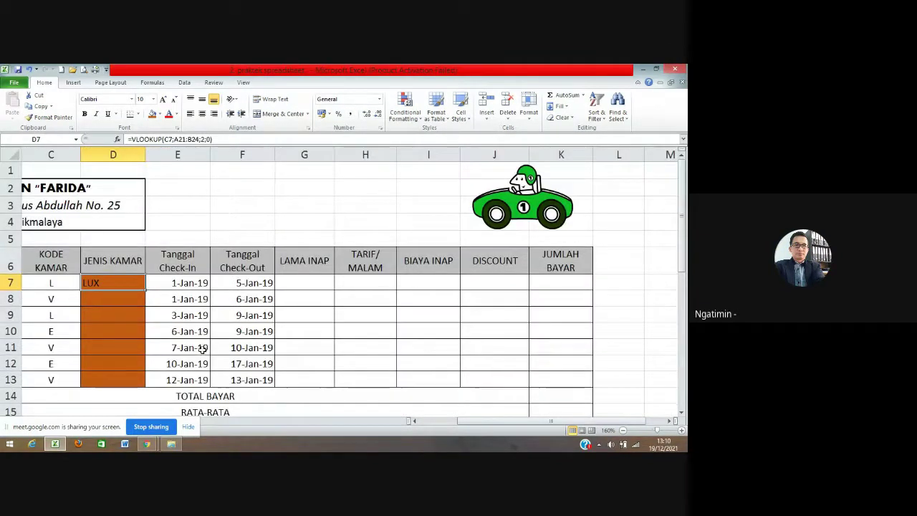
double_click(116, 280)
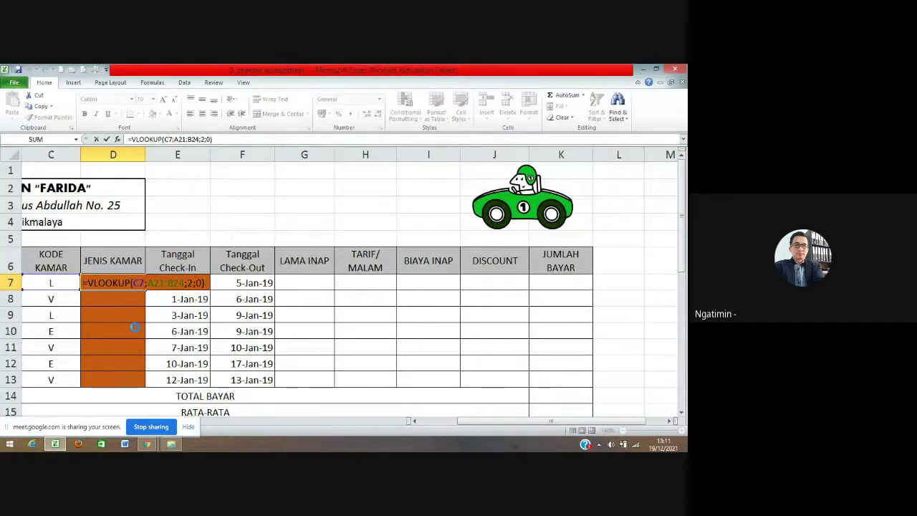
key("Return")
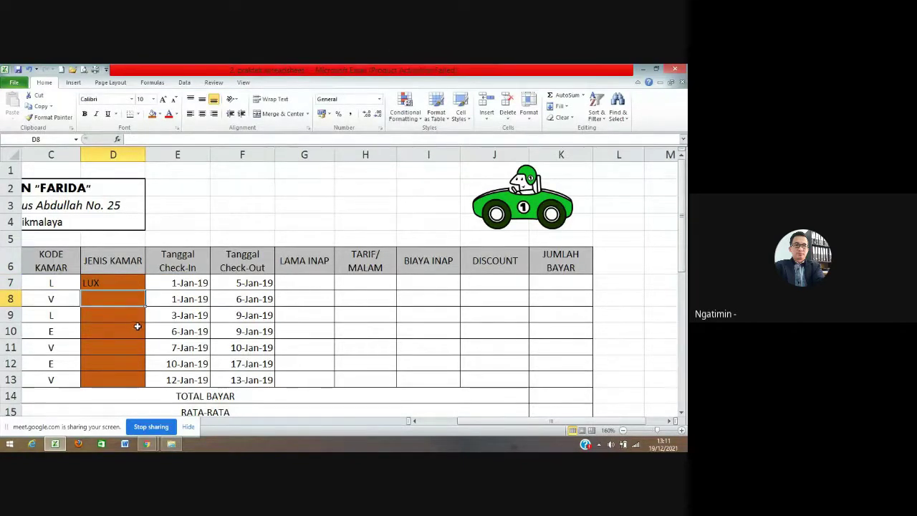
- Try to copy the D7 formula with its relative table range to D8:D13 and inspect the formula in D12
left_click(127, 283)
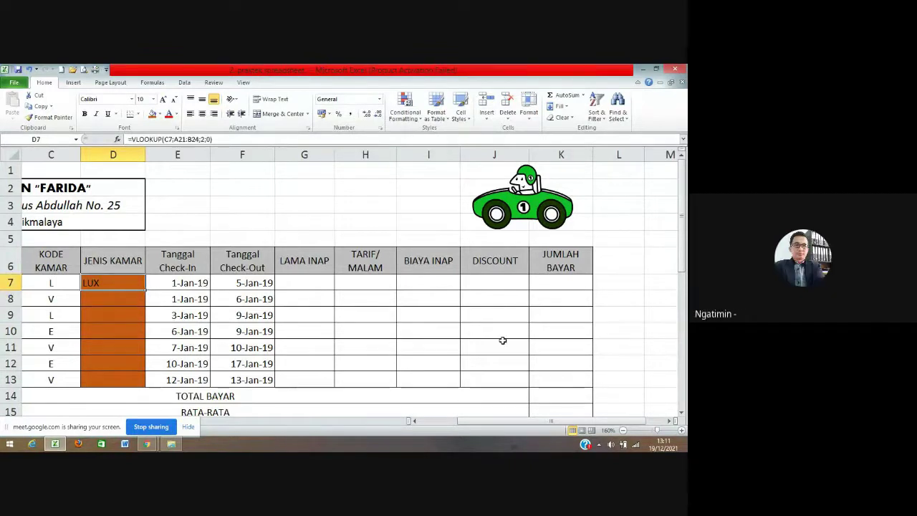
key("ctrl+c")
key("Down")
key("shift+Down")
key("shift+Down")
key("shift+Down")
key("shift+Down")
key("shift+Down")
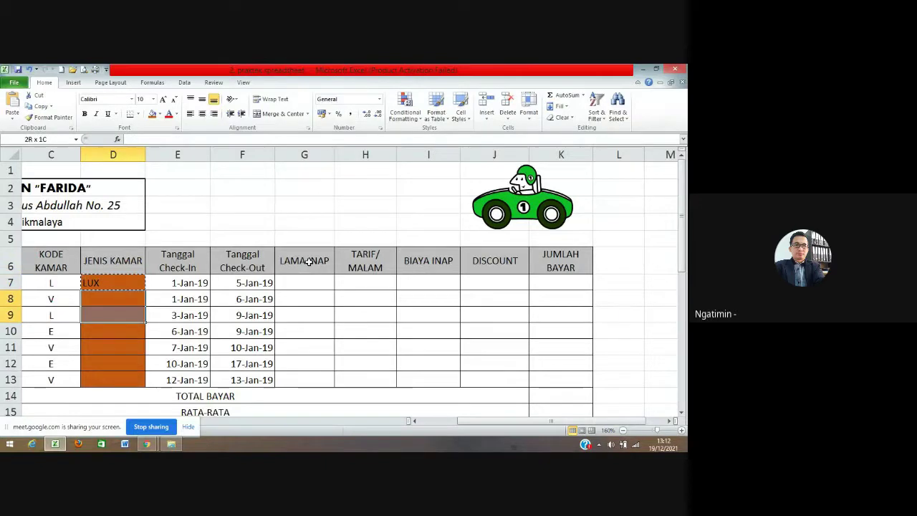
key("Return")
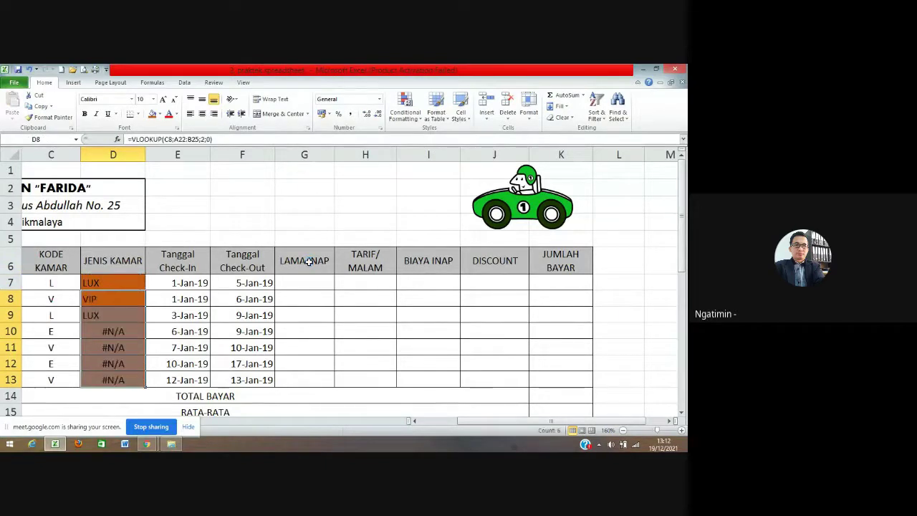
left_click(129, 363)
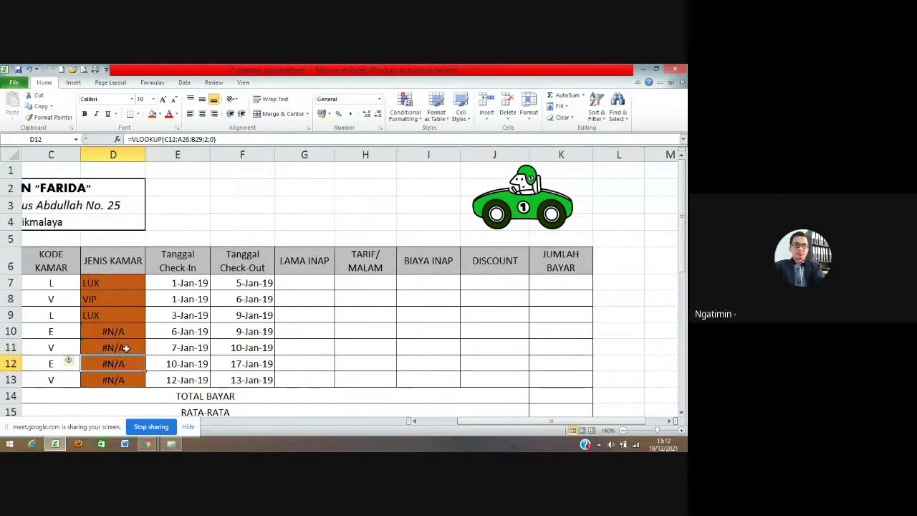
- Make the table range in the D7 formula absolute so it reads =VLOOKUP(C7;$A$21:$B$24;2;0)
left_click(130, 285)
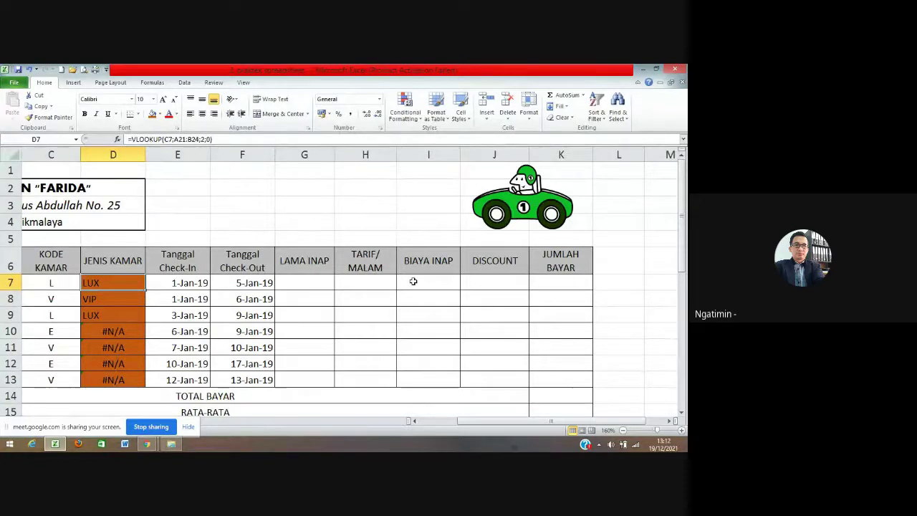
key("F2")
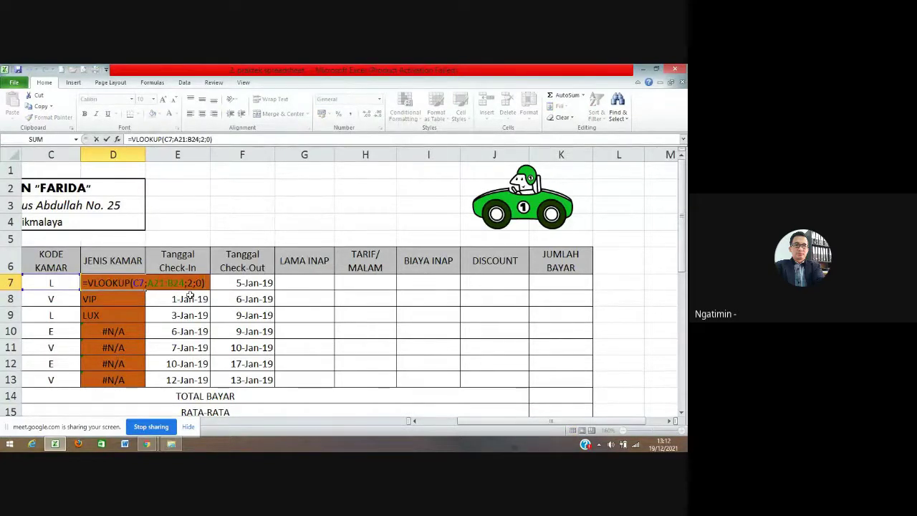
left_click(147, 283)
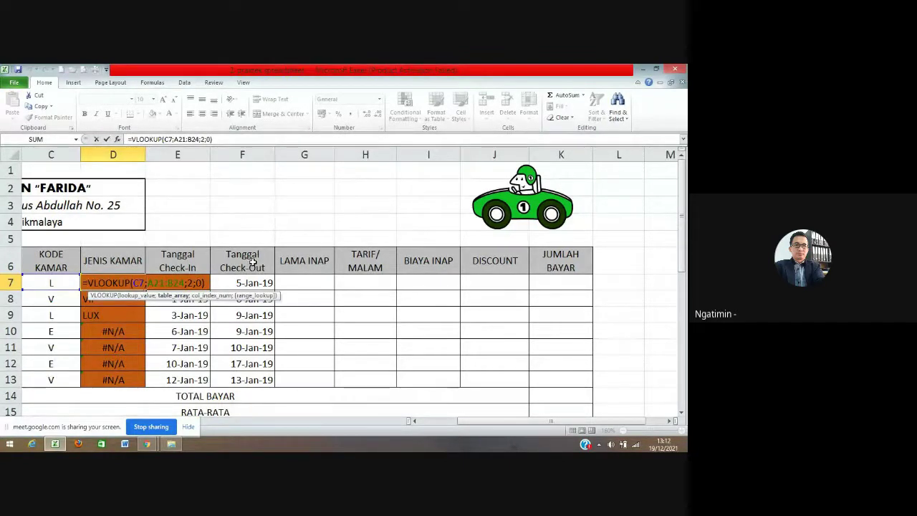
key("F4")
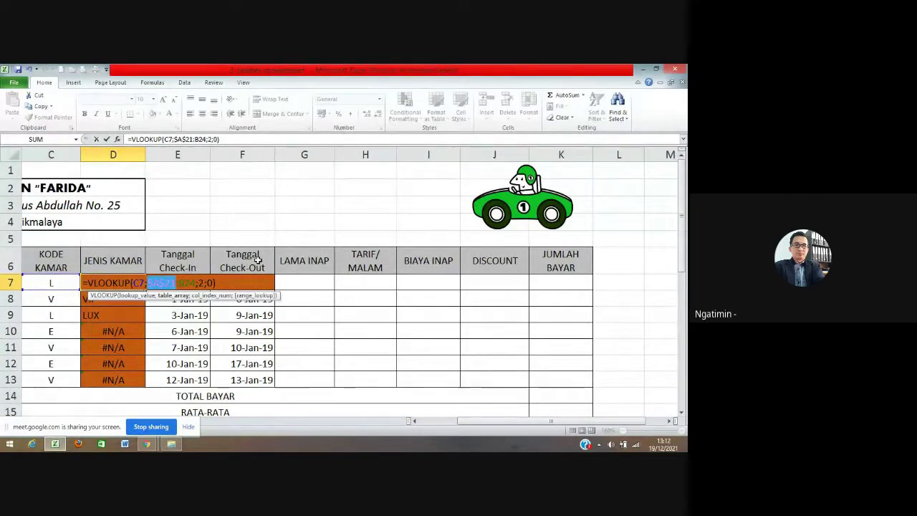
left_click(184, 283)
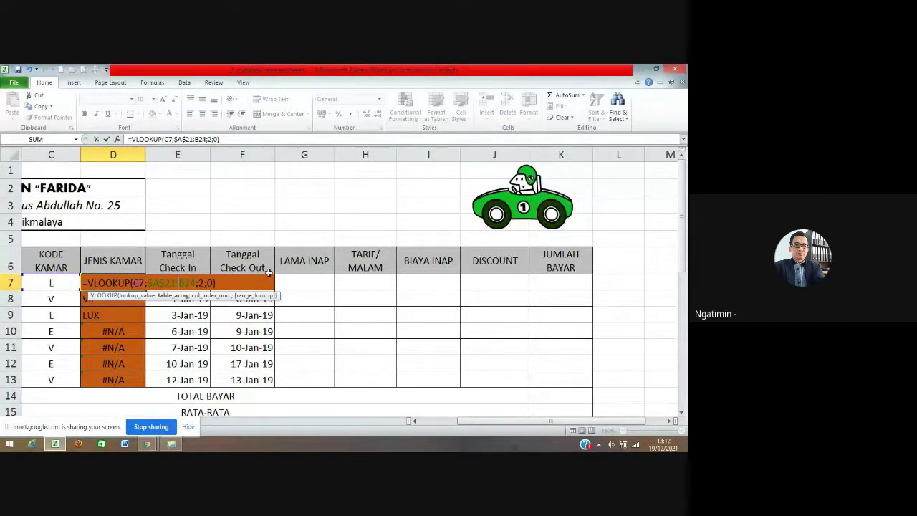
key("F4")
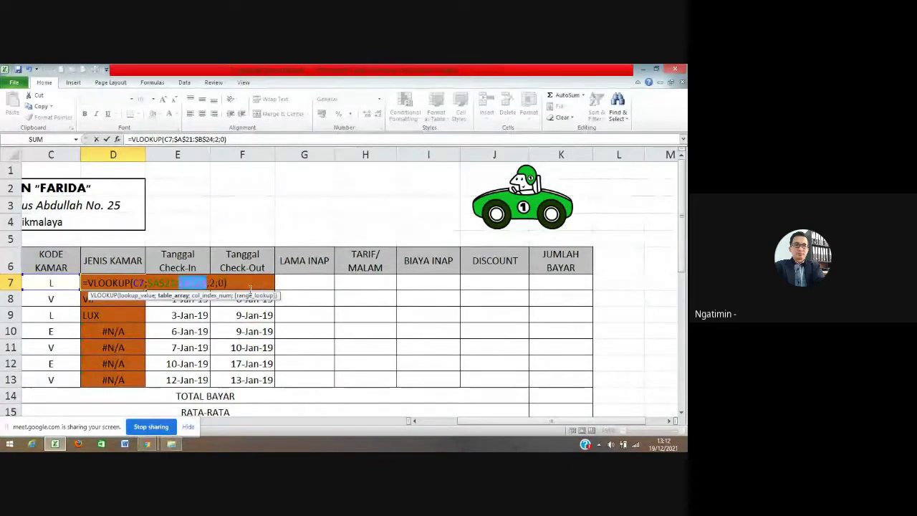
key("End")
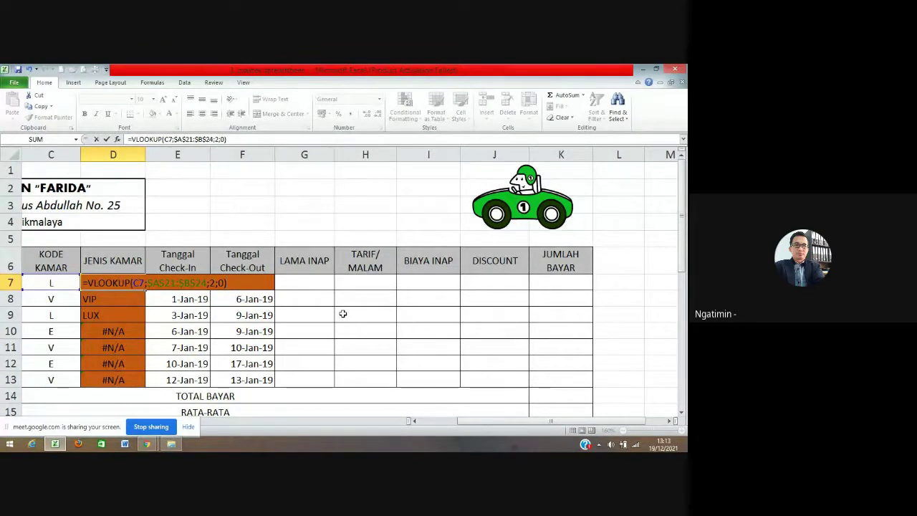
key("Return")
- Copy the D7 formula with the absolute table range to the remaining JENIS KAMAR cells D8:D13
key("Up")
key("ctrl+c")
key("Down")
key("shift+Down")
key("shift+Down")
key("shift+Down")
key("shift+Down")
key("shift+Down")
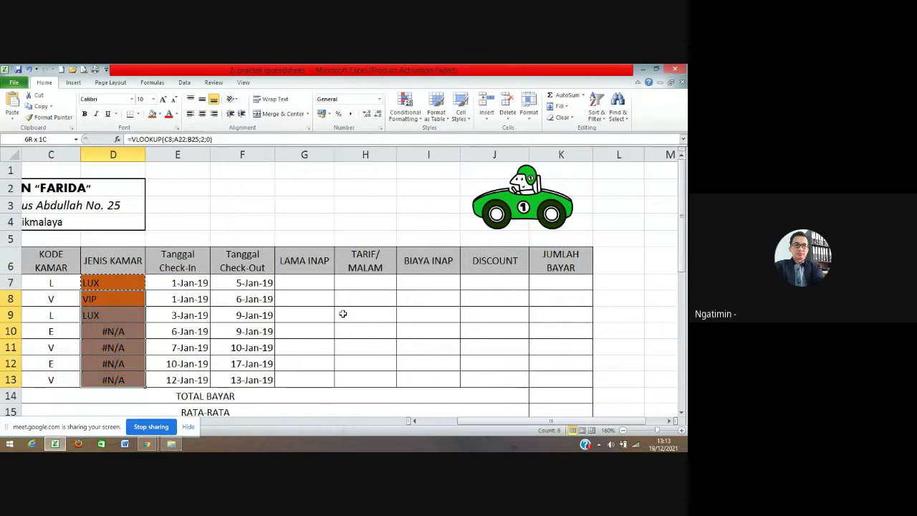
key("Return")
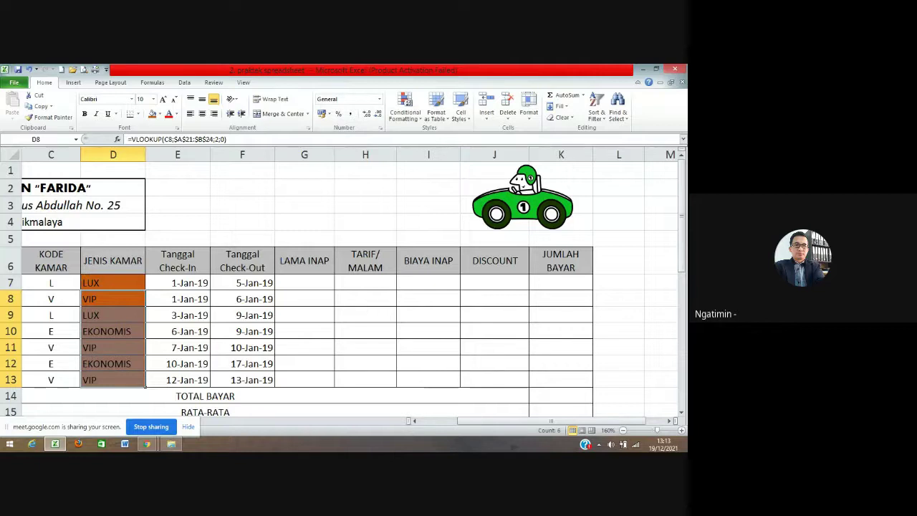
left_click(339, 401)
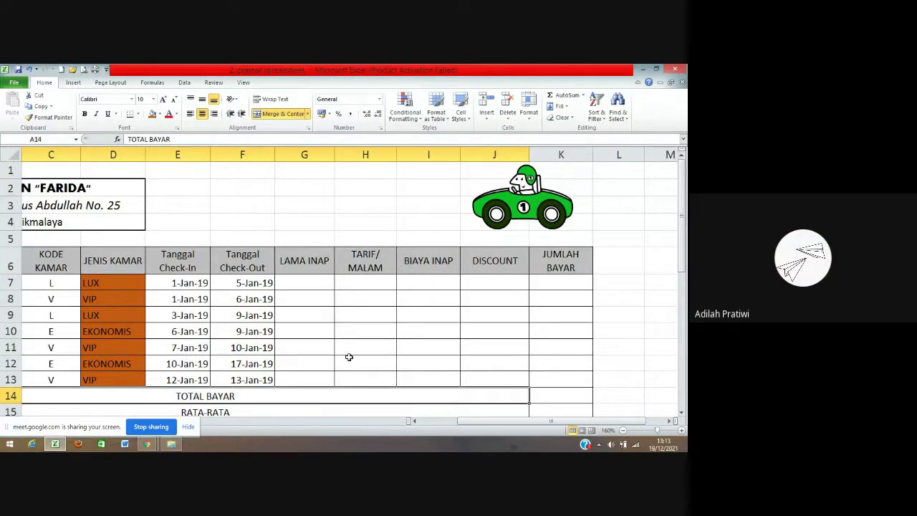
- Clear the VLOOKUP formulas from all JENIS KAMAR cells D7:D13 and return to cell D7
left_click(119, 282)
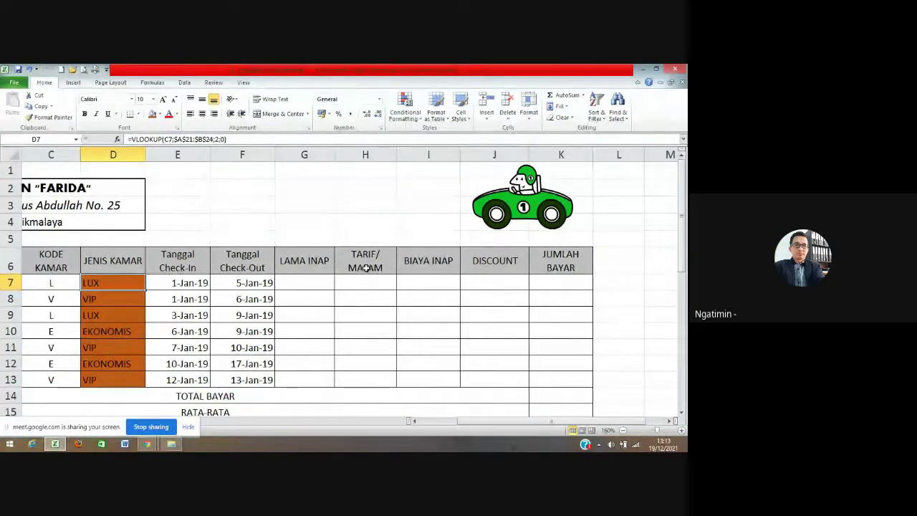
left_click(125, 313)
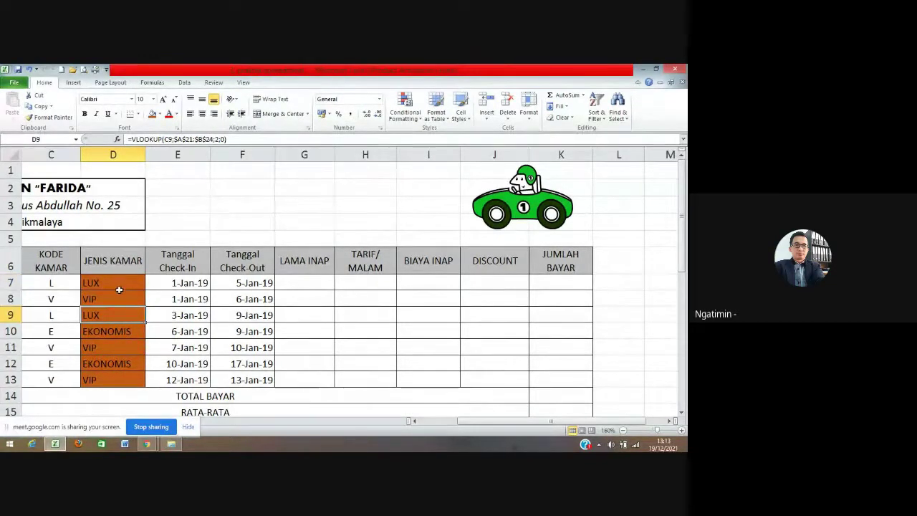
left_click_drag(115, 301, 122, 373)
left_click(106, 288)
left_click_drag(106, 289, 119, 375)
key("Delete")
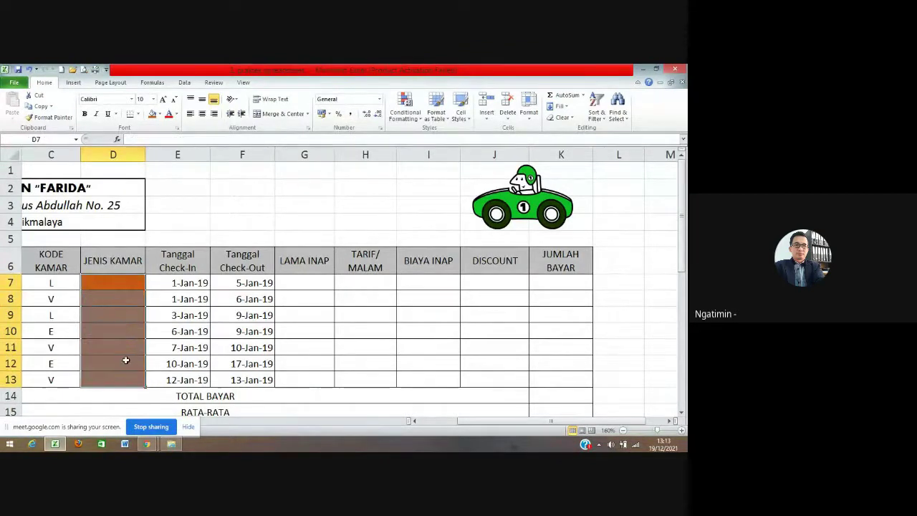
left_click(101, 282)
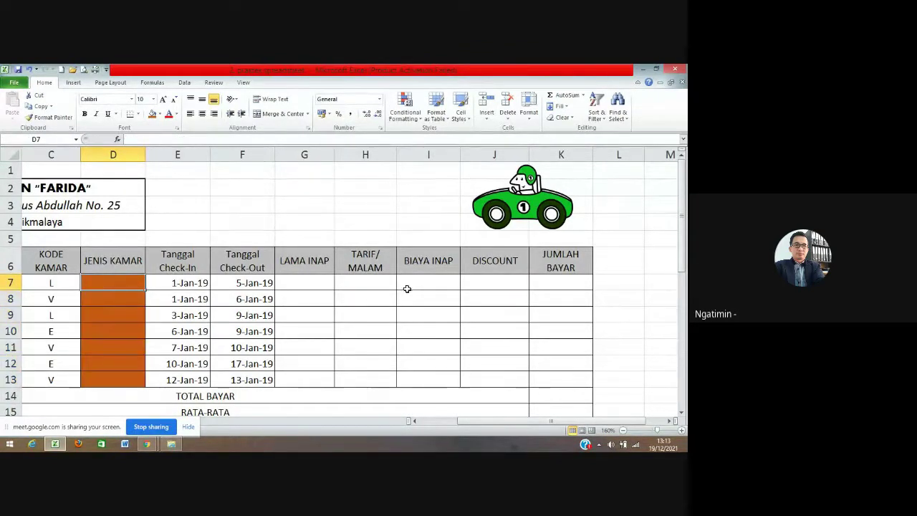
- Compare the KODE KAMAR codes in the guest table with the room types in the TABEL BANTU lookup table
left_click(414, 422)
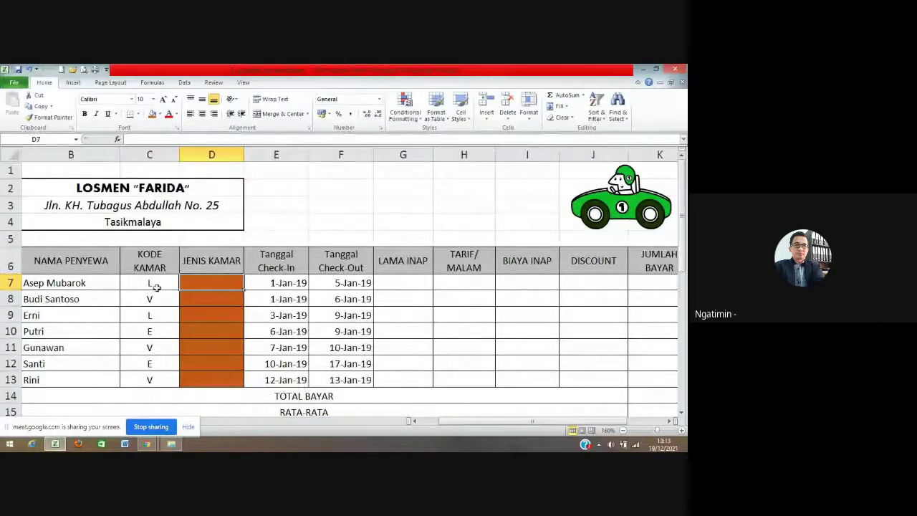
scroll(147, 294, "down", 1)
scroll(146, 294, "down", 3)
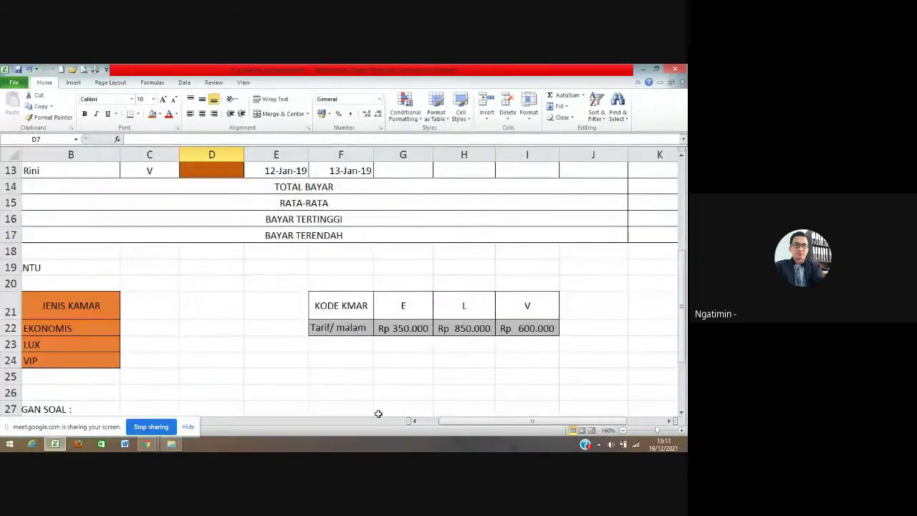
left_click(413, 422)
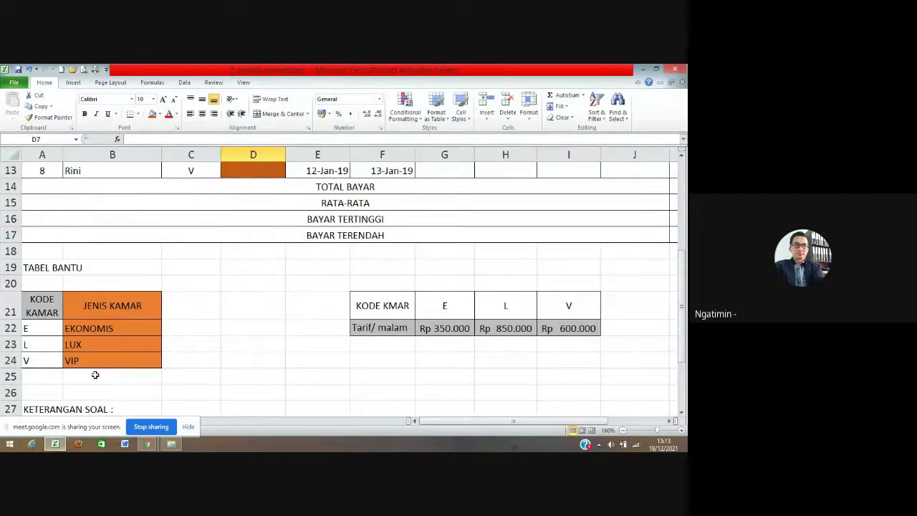
scroll(118, 387, "up", 3)
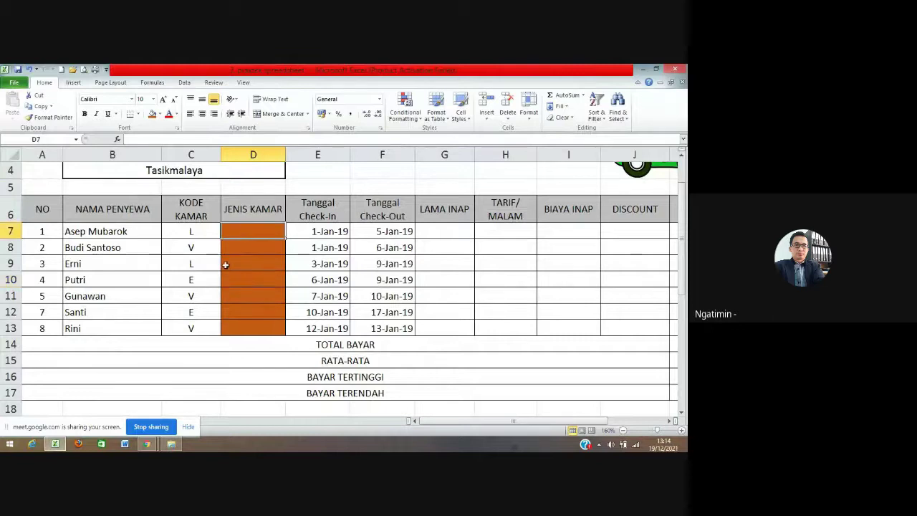
scroll(233, 266, "up", 1)
scroll(235, 266, "down", 1)
scroll(235, 270, "up", 1)
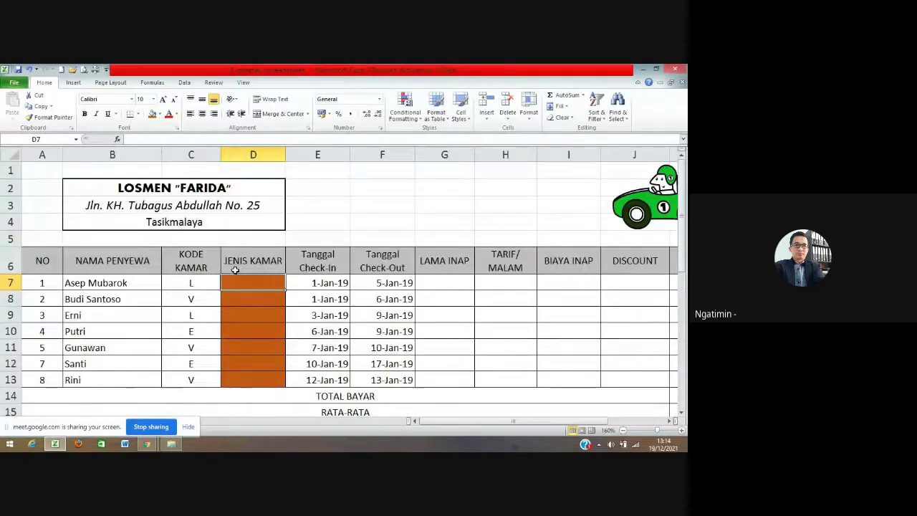
scroll(236, 283, "down", 1)
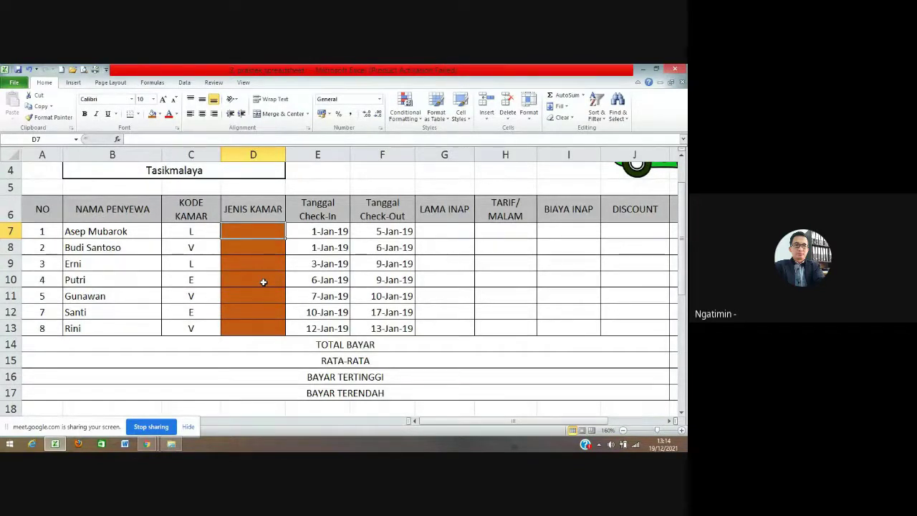
- Start a VLOOKUP formula in D7 with C7 as the lookup value and A21:B24 as the table range
type("=")
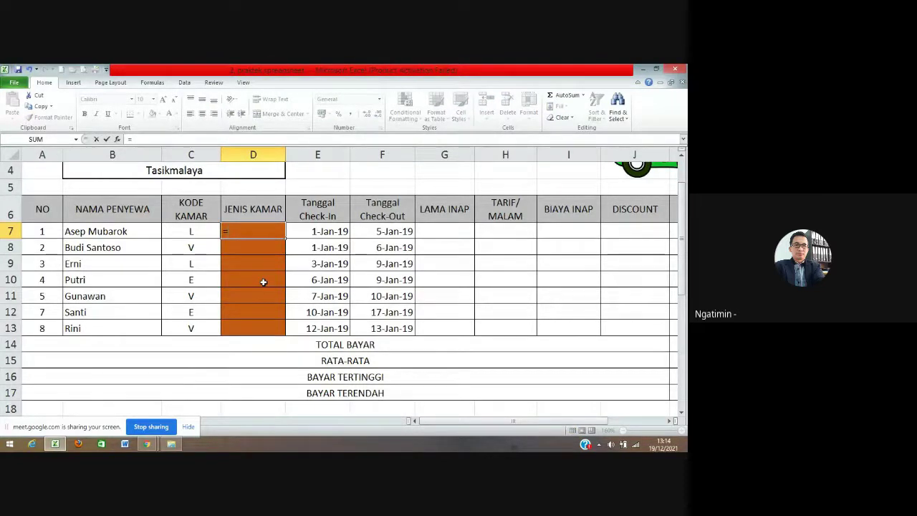
type("vlookup")
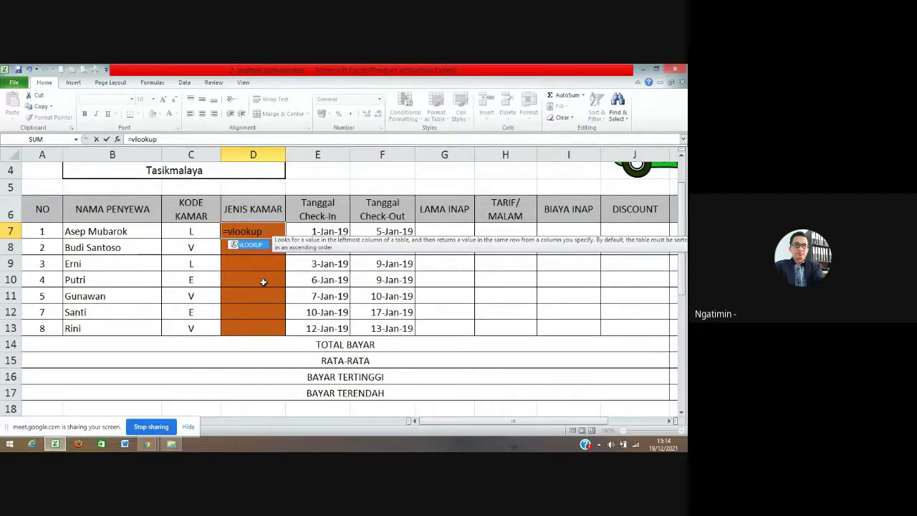
type("(")
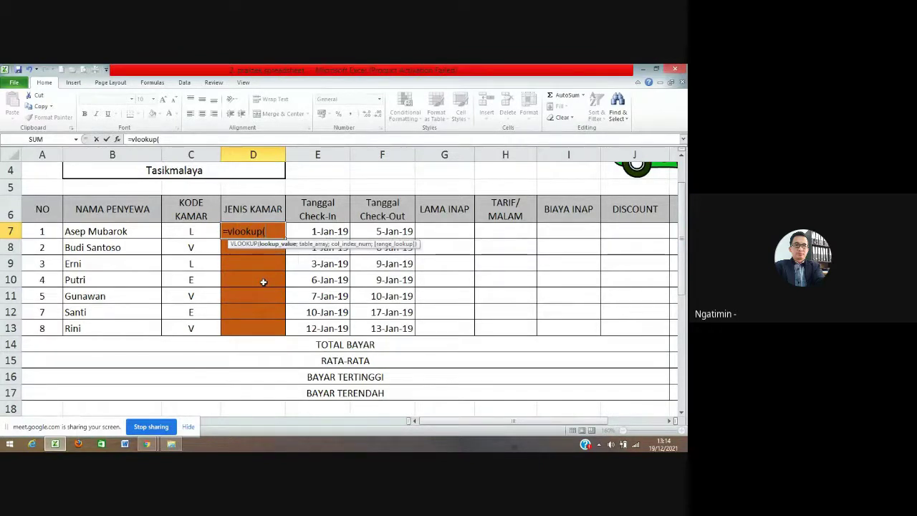
left_click(192, 233)
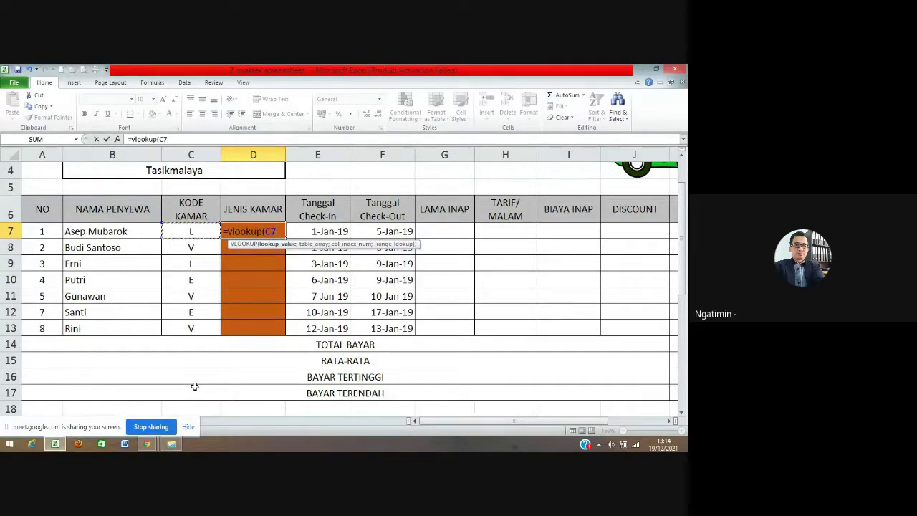
type(";")
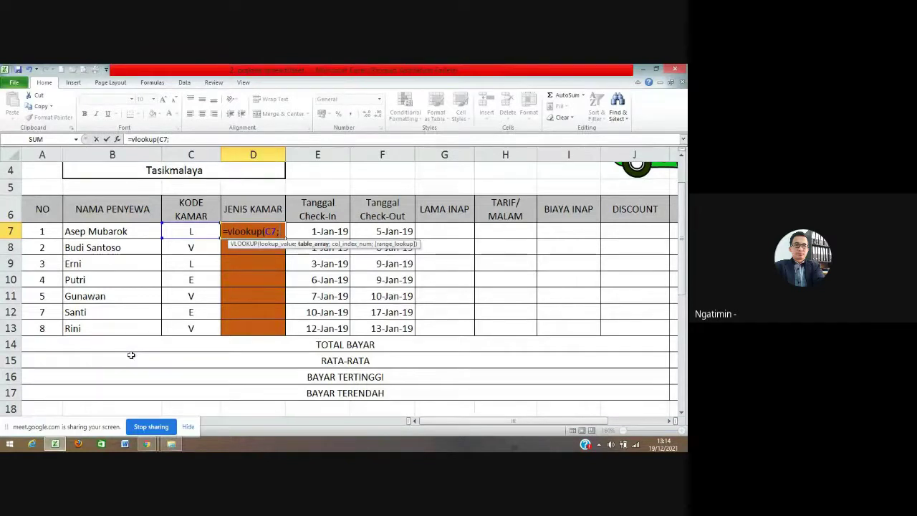
scroll(138, 355, "down", 2)
scroll(131, 354, "down", 1)
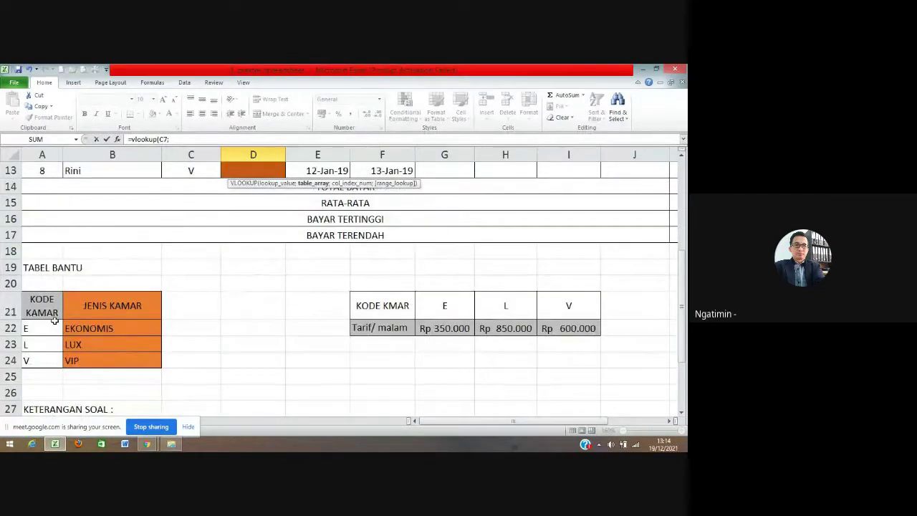
left_click_drag(45, 315, 102, 358)
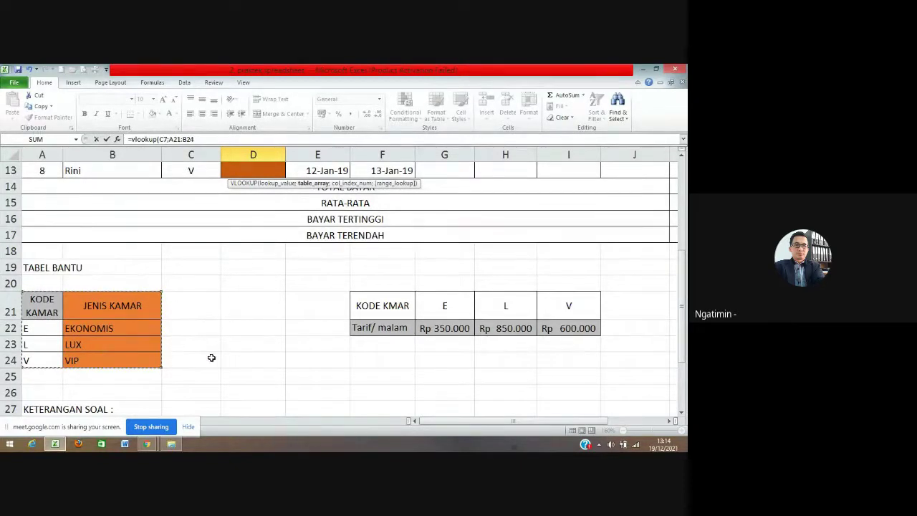
- Complete the VLOOKUP arguments in D7 with column index 2 and range lookup 0, and close the parenthesis
scroll(211, 357, "up", 2)
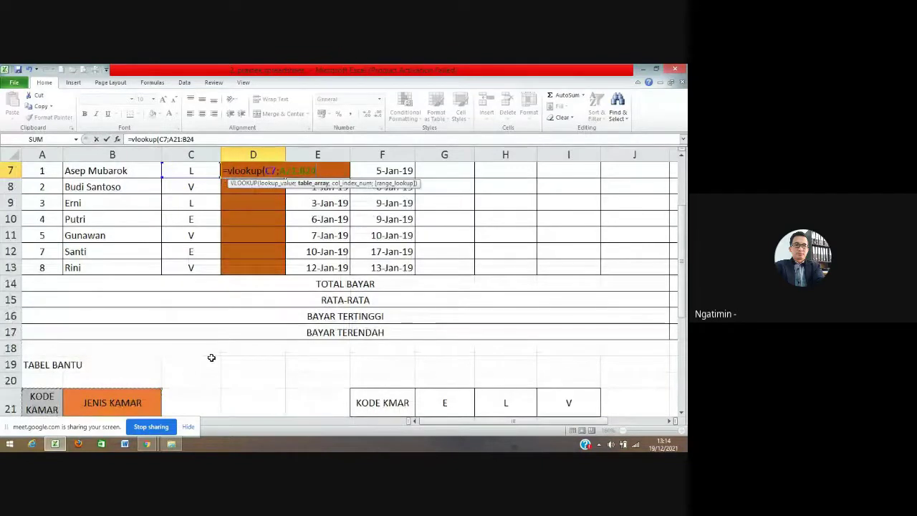
type(";2")
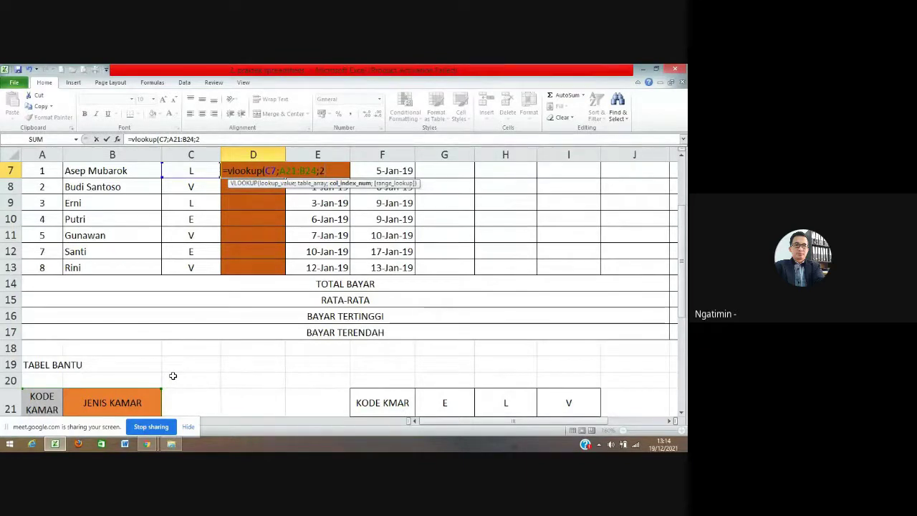
scroll(173, 375, "down", 2)
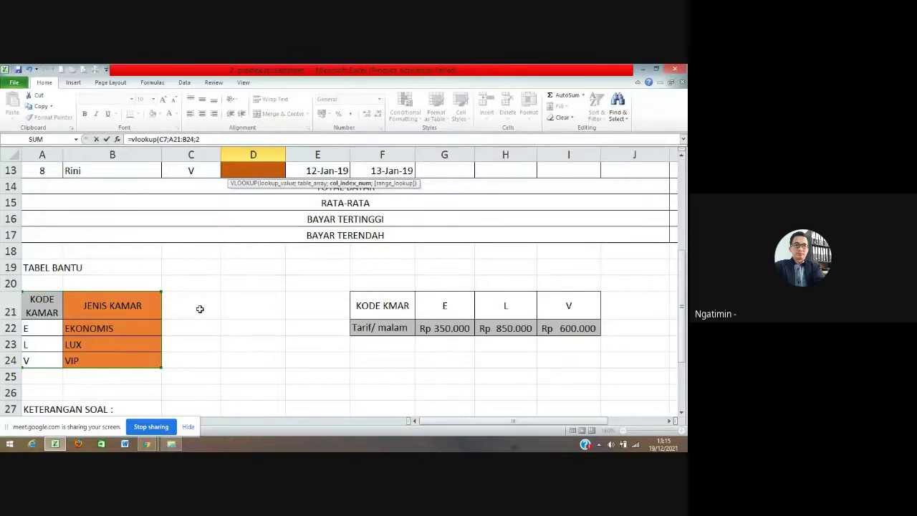
scroll(200, 309, "up", 4)
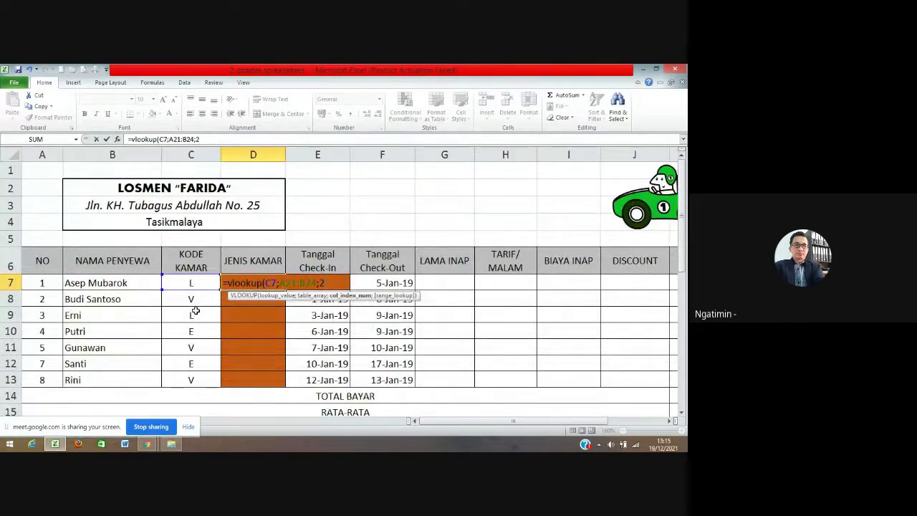
type(";")
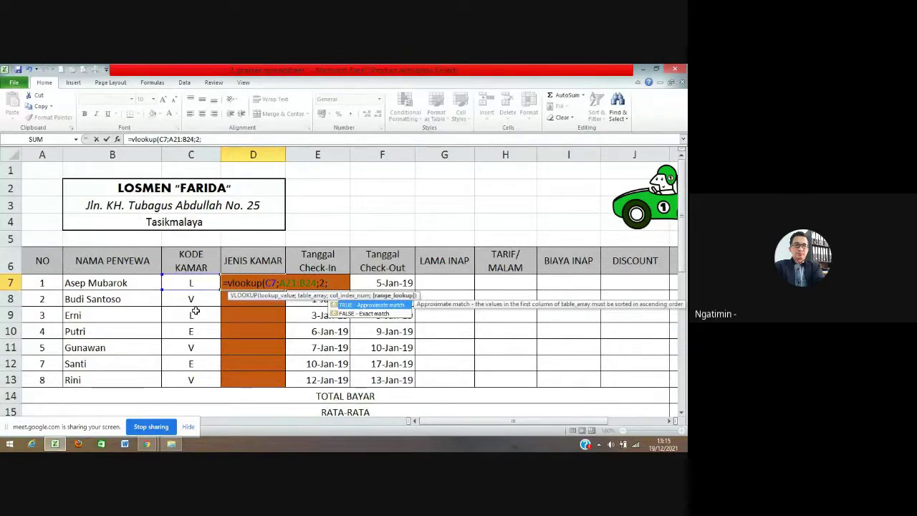
type("0)")
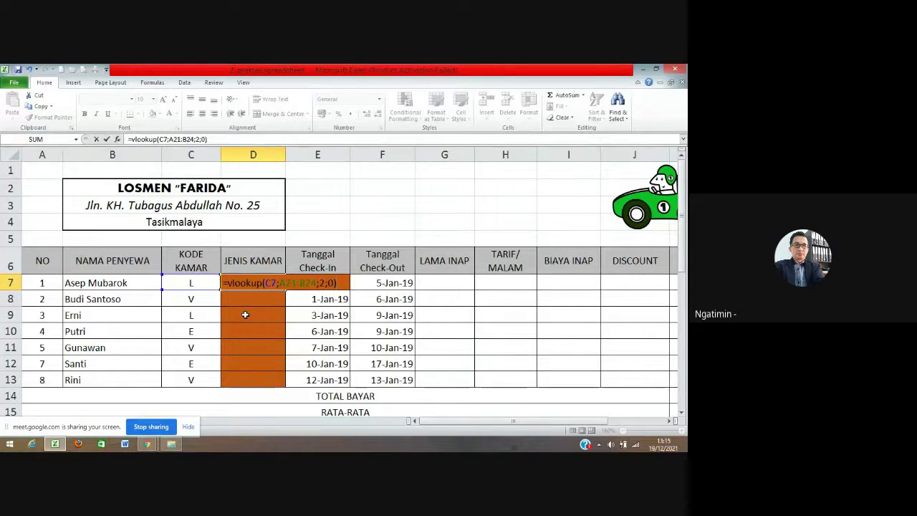
- Make both table references in the D7 formula absolute as $A$21:$B$24 and enter the formula
left_click(281, 284)
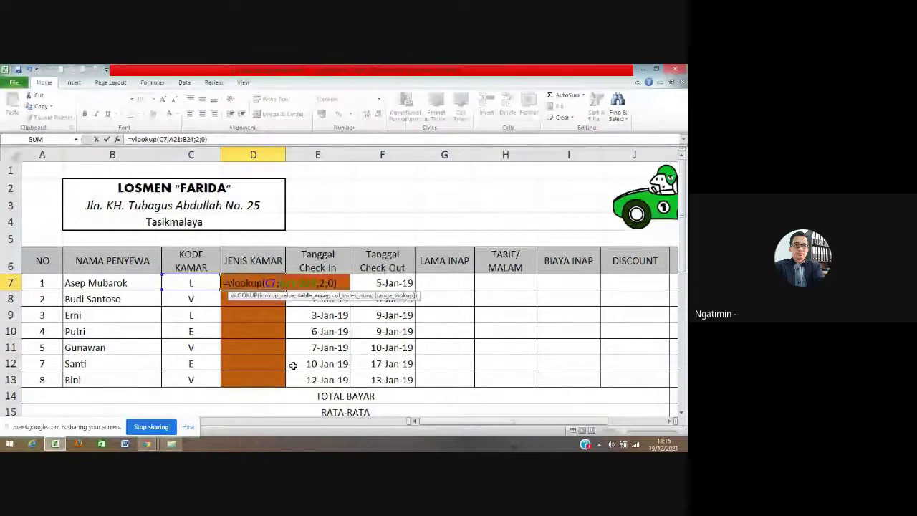
key("F4")
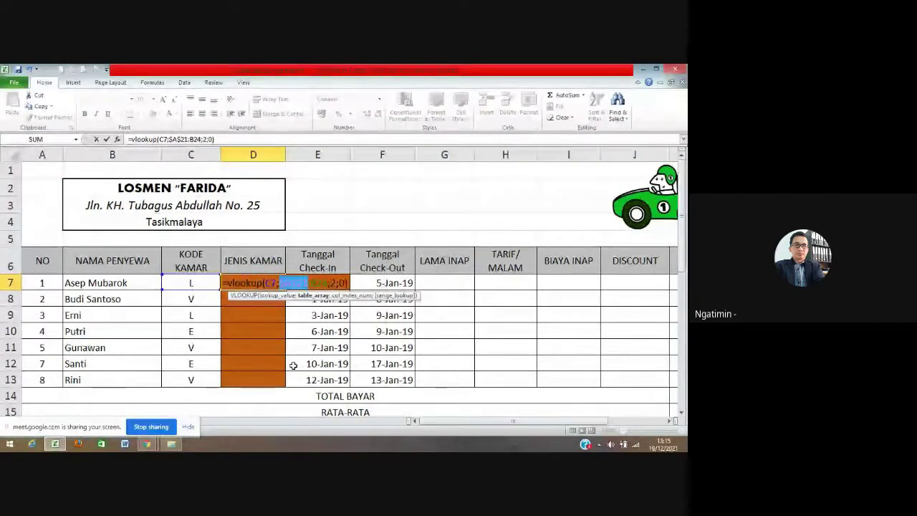
left_click(312, 283)
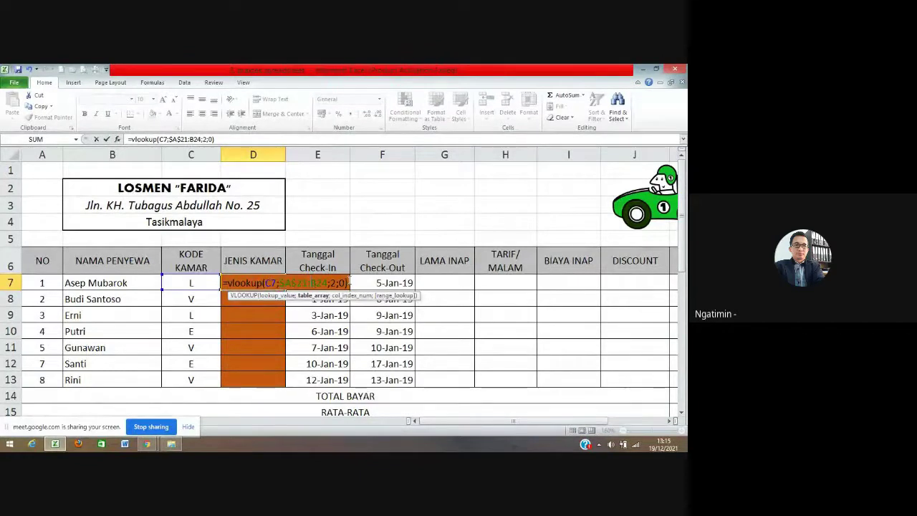
key("F4")
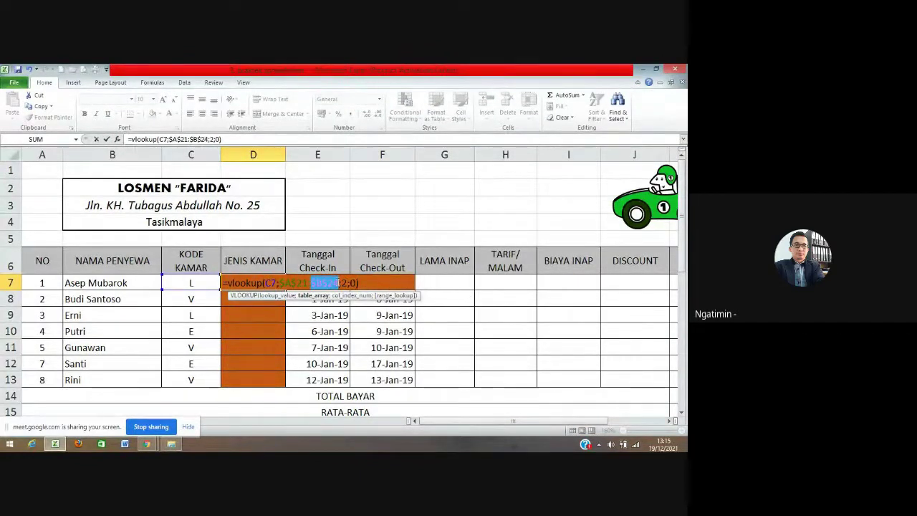
left_click(261, 283)
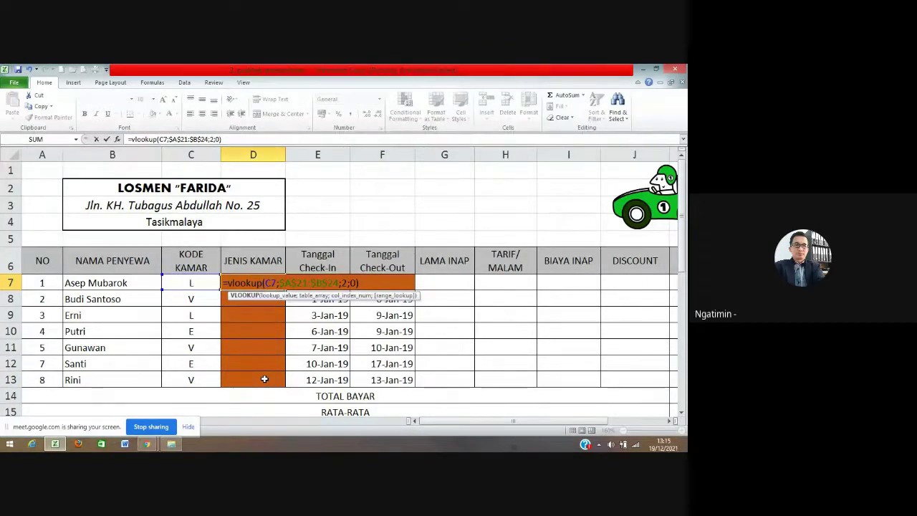
key("Return")
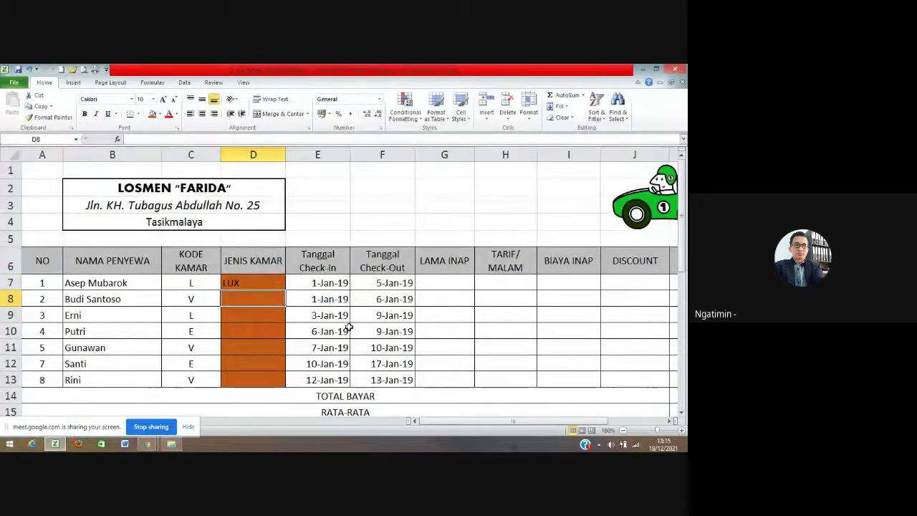
- Copy the D7 formula to the JENIS KAMAR cells D8:D13
left_click(257, 282)
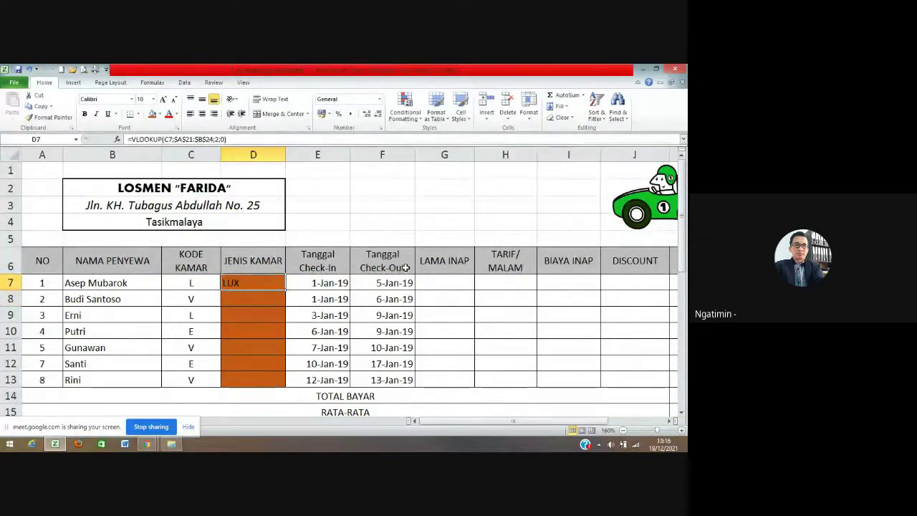
key("ctrl+c")
left_click_drag(253, 299, 253, 379)
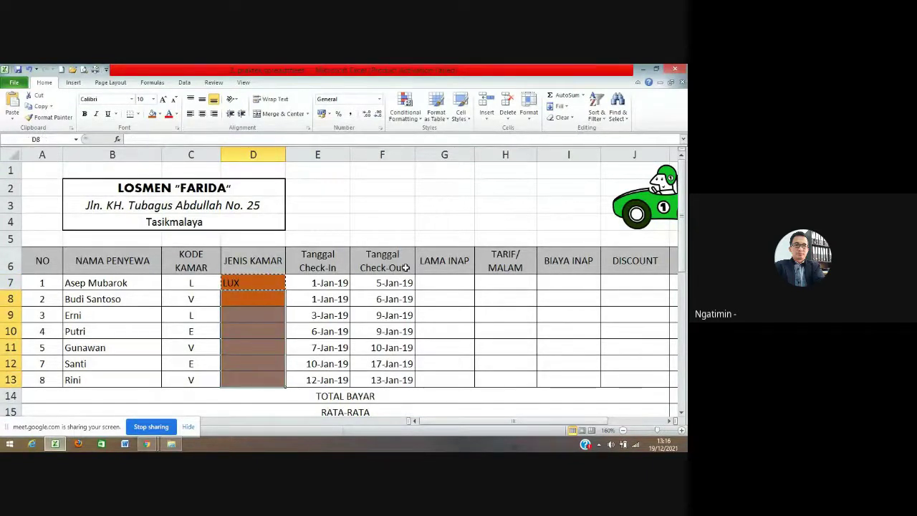
key("Return")
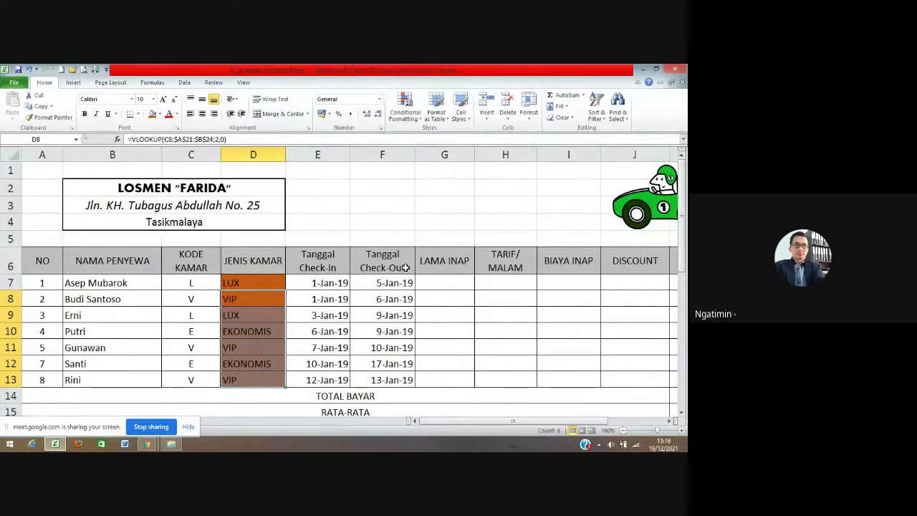
- Inspect the VLOOKUP formulas in D8 and D7 of the JENIS KAMAR column
left_click(301, 331)
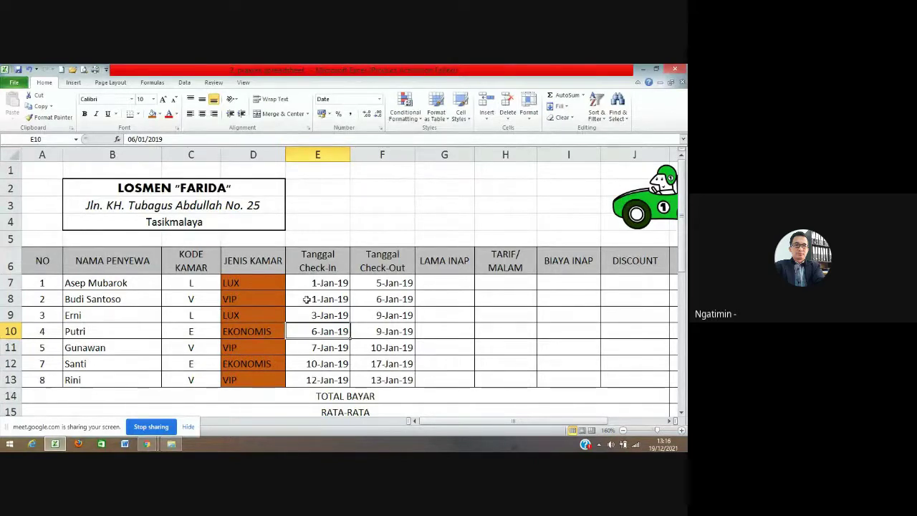
left_click(266, 303)
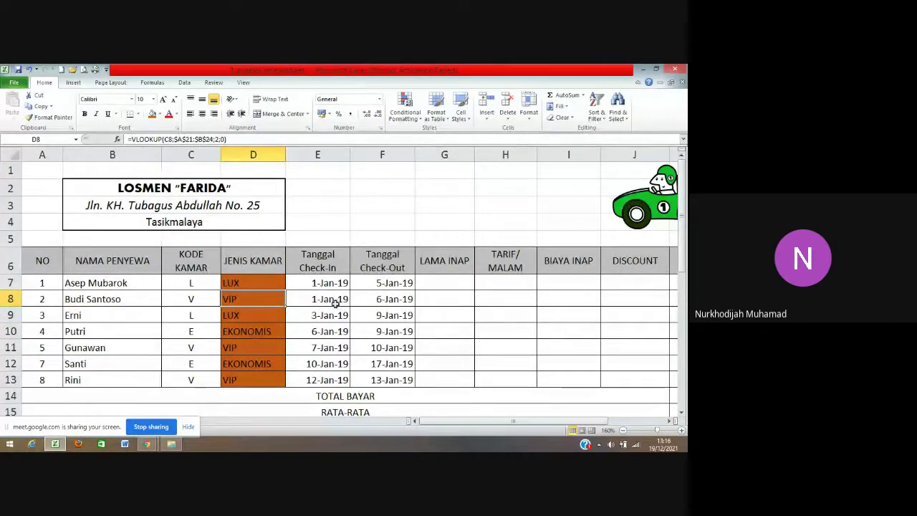
key("Up")
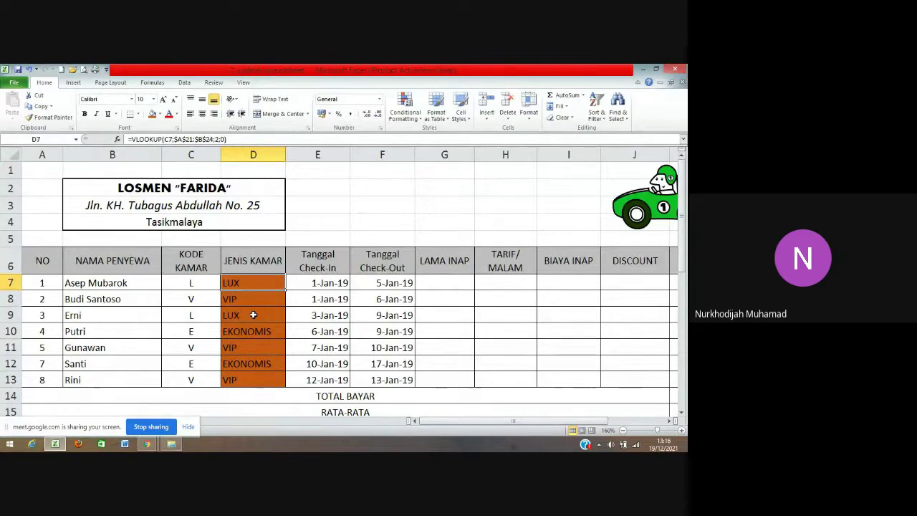
- Review the guest billing table against the KODE KAMAR and Tarif/malam reference tables under TABEL BANTU
scroll(119, 369, "down", 2)
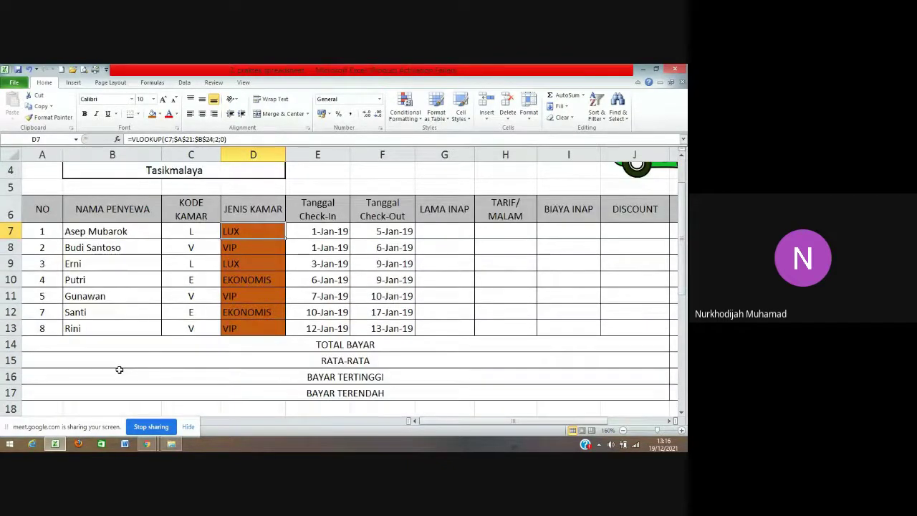
scroll(119, 369, "up", 2)
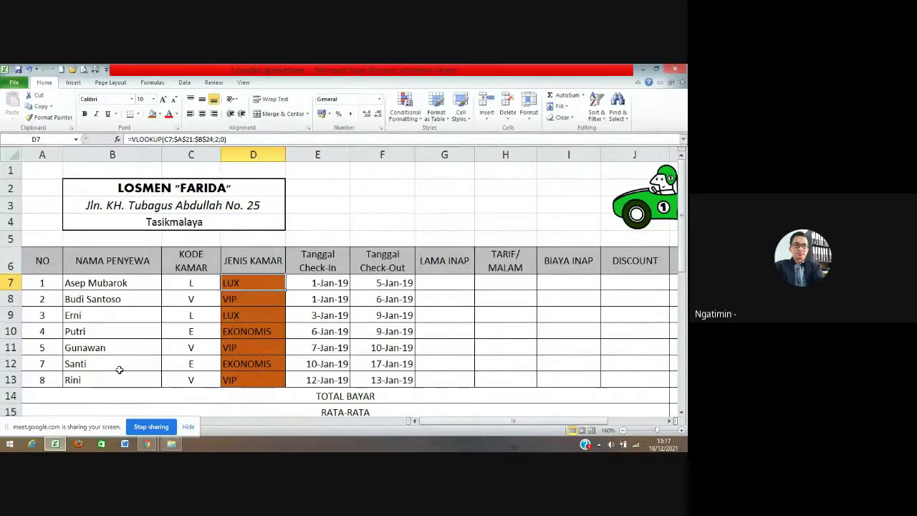
scroll(118, 370, "down", 2)
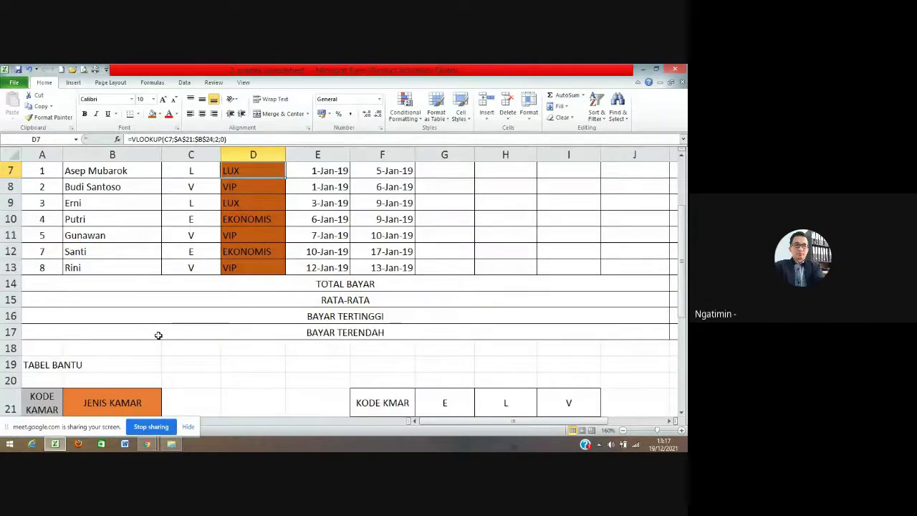
scroll(51, 369, "down", 1)
scroll(51, 370, "down", 1)
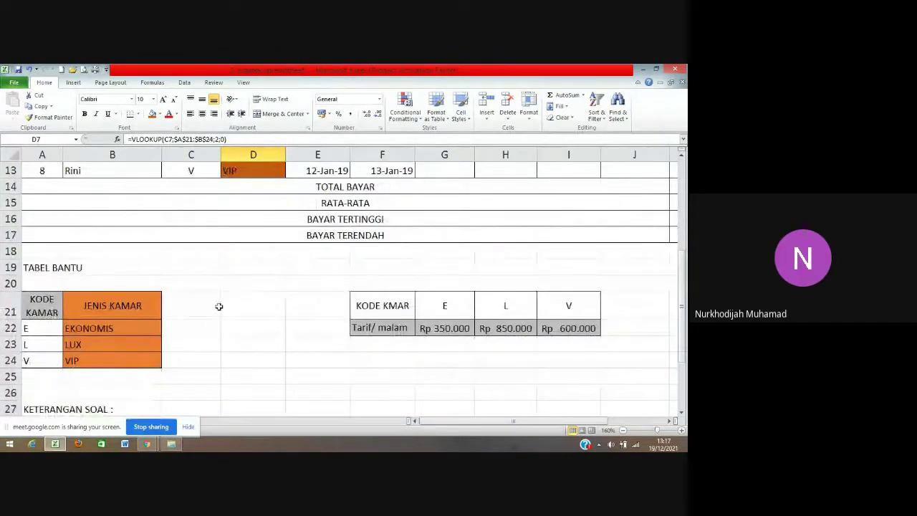
scroll(219, 307, "up", 4)
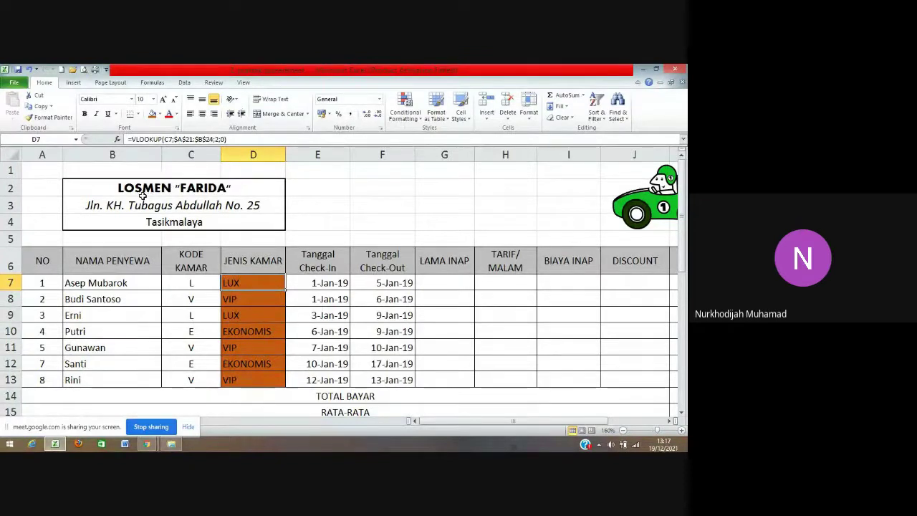
scroll(117, 236, "down", 4)
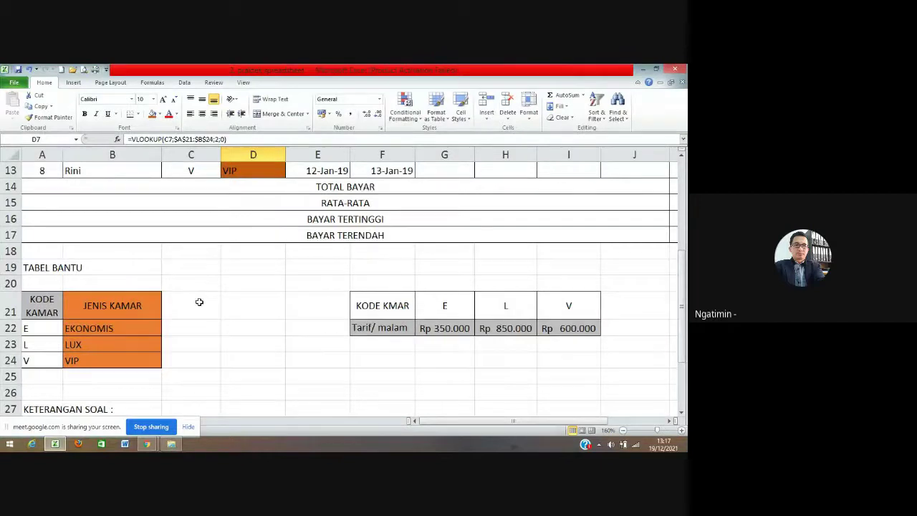
scroll(199, 303, "up", 4)
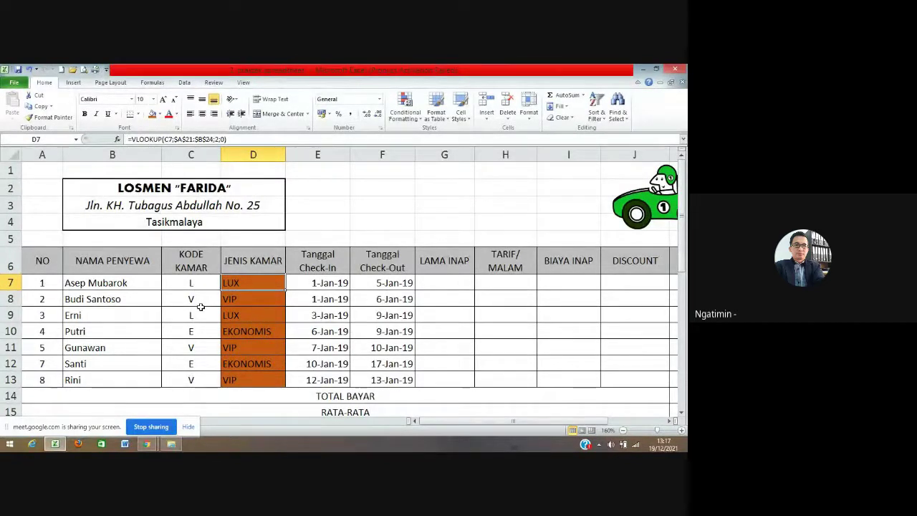
- Enter =F7-E7 in the LAMA INAP cell G7 to subtract the check-in date from the check-out date
key("Right")
key("Right")
key("Right")
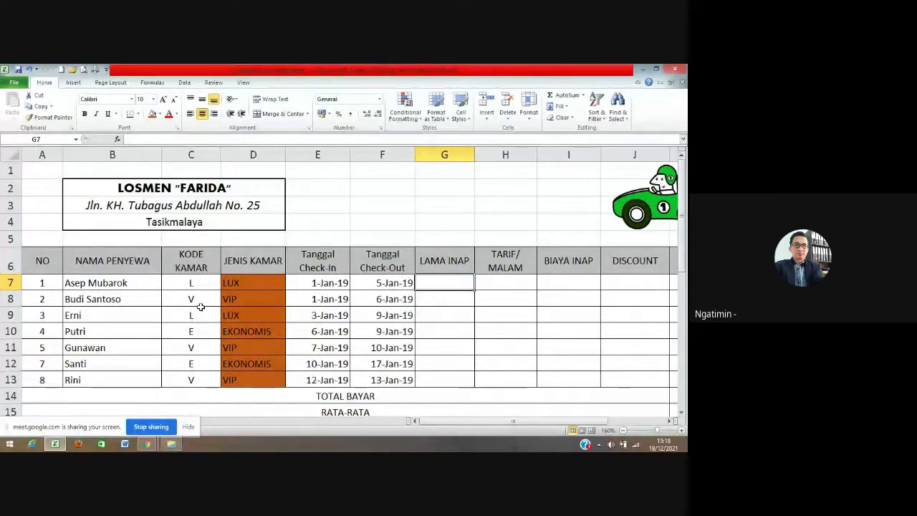
scroll(115, 346, "down", 6)
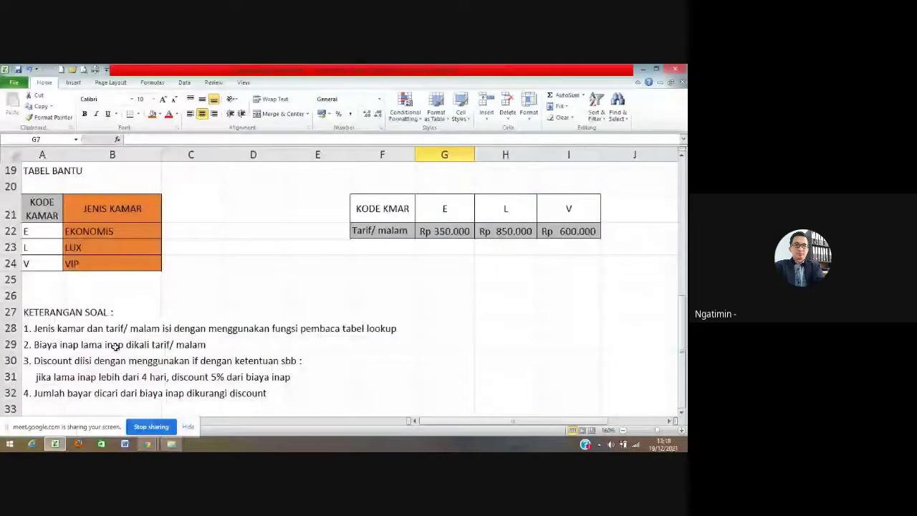
scroll(115, 346, "down", 1)
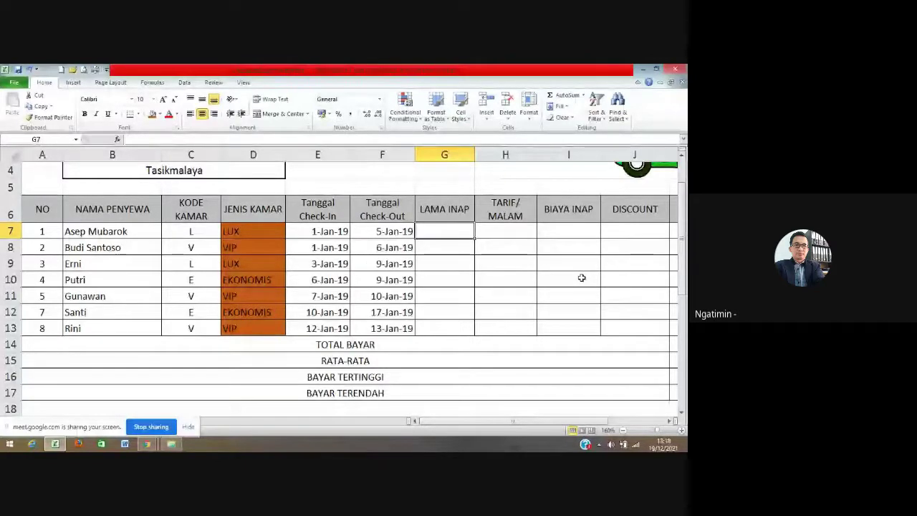
type("=")
key("Left")
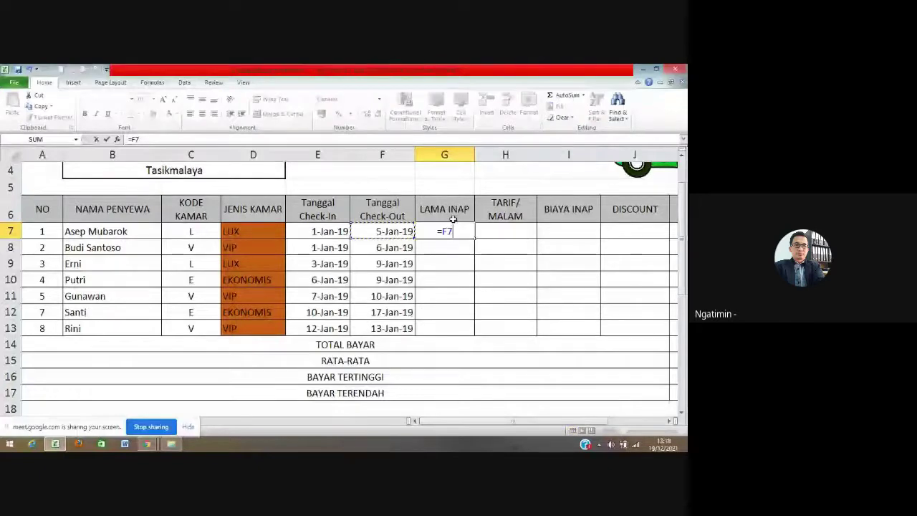
type("-")
key("Left")
key("Left")
key("Return")
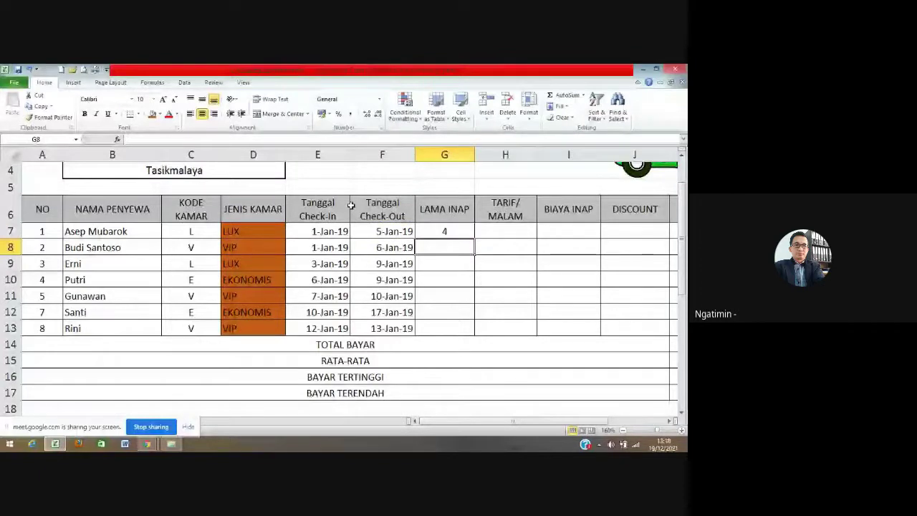
- Copy the G7 stay-length formula to the LAMA INAP cells G8:G13
left_click(445, 230)
key("ctrl+c")
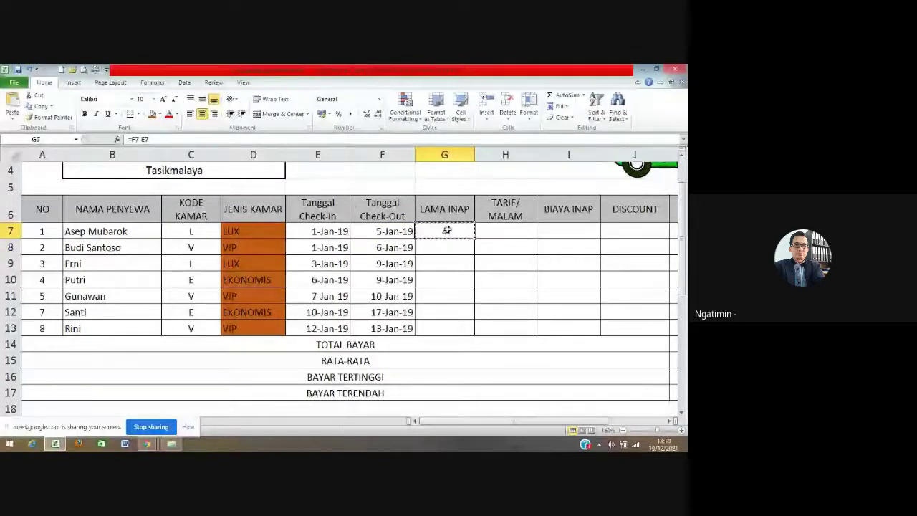
key("Down")
key("shift+Down")
key("shift+Down")
key("shift+Down")
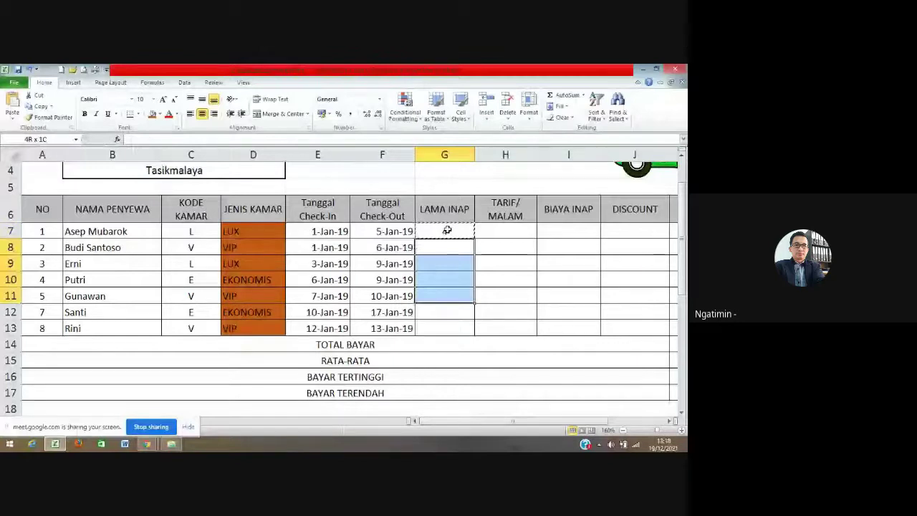
key("shift+Down")
key("shift+Down")
key("ctrl+v")
left_click(486, 369)
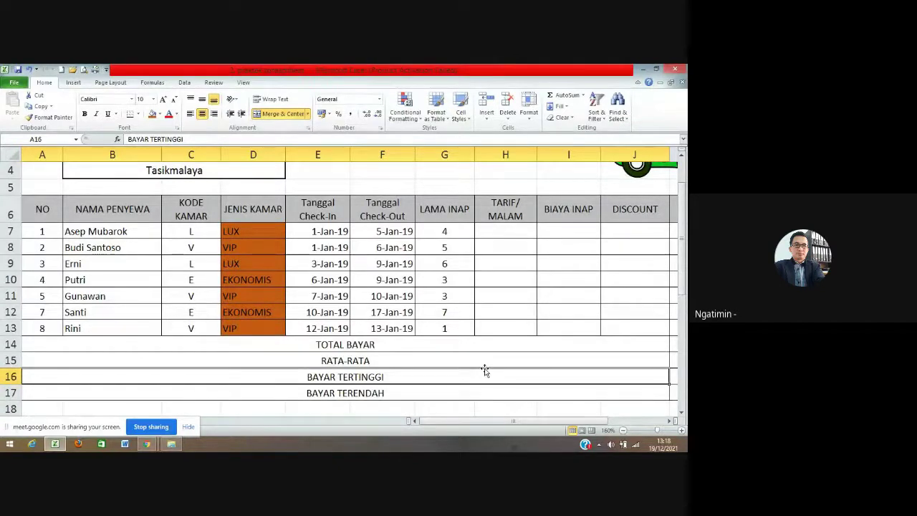
scroll(485, 370, "down", 1)
scroll(484, 369, "up", 1)
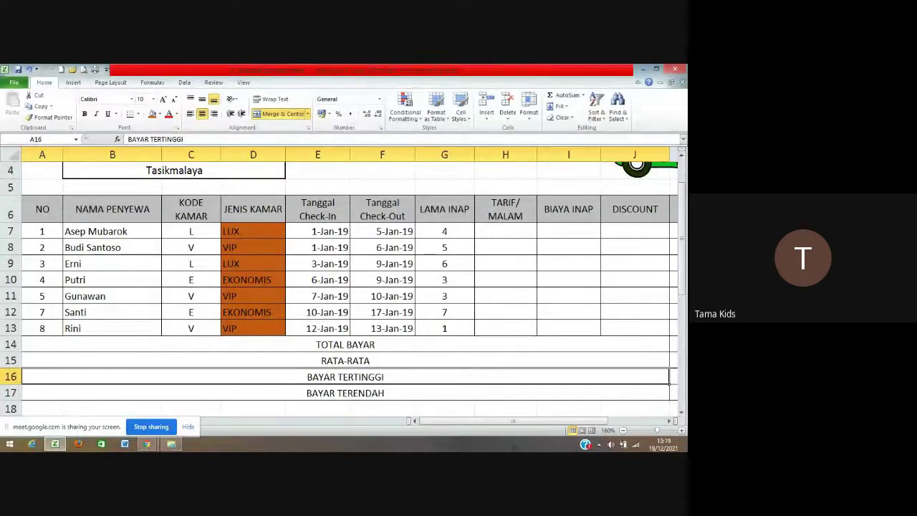
- Clear the LAMA INAP cells G7:G13 and enter the formula =F7-E7 again in G7
left_click_drag(470, 229, 462, 322)
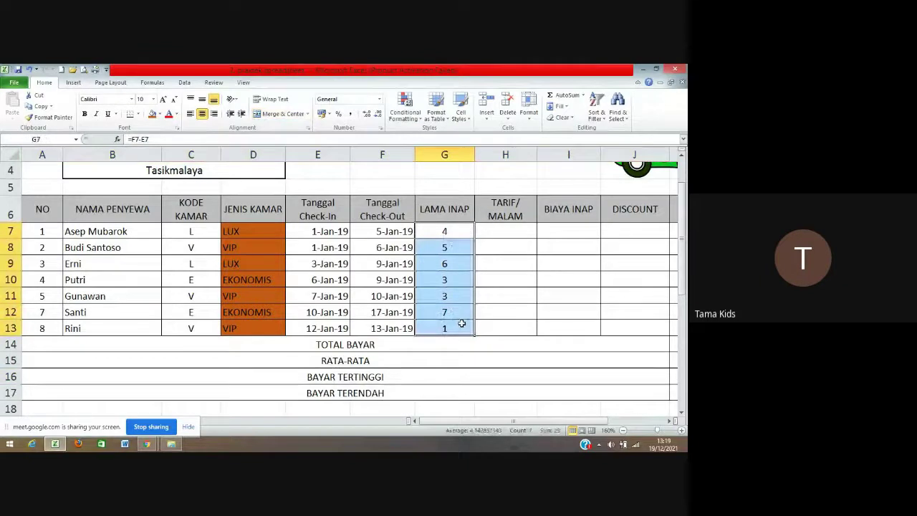
key("Delete")
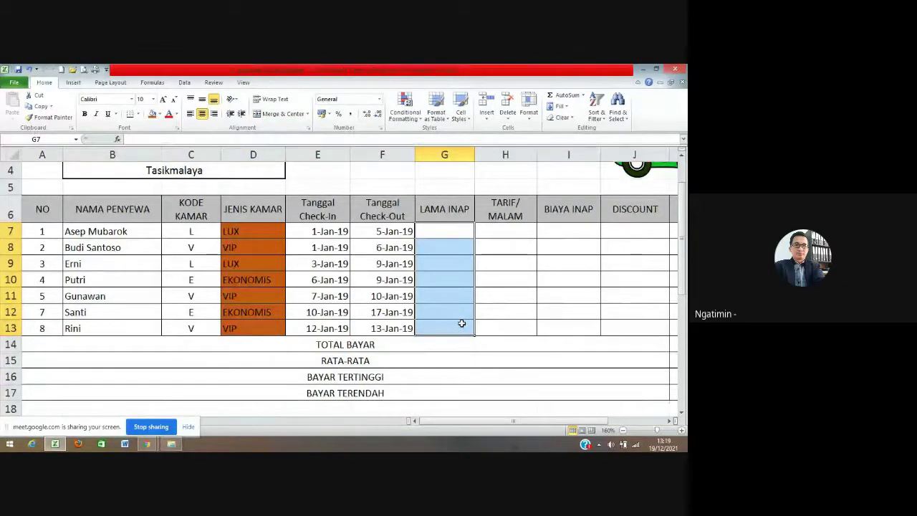
type("=")
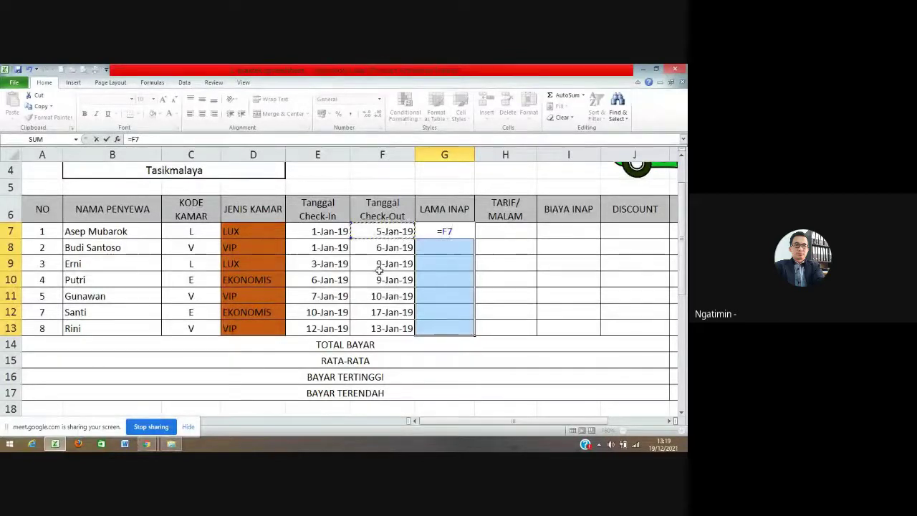
type("-")
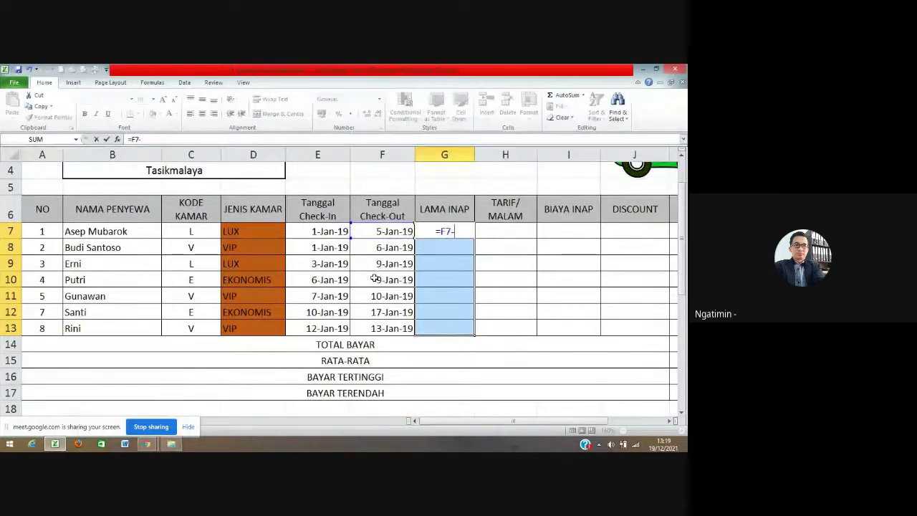
left_click(316, 233)
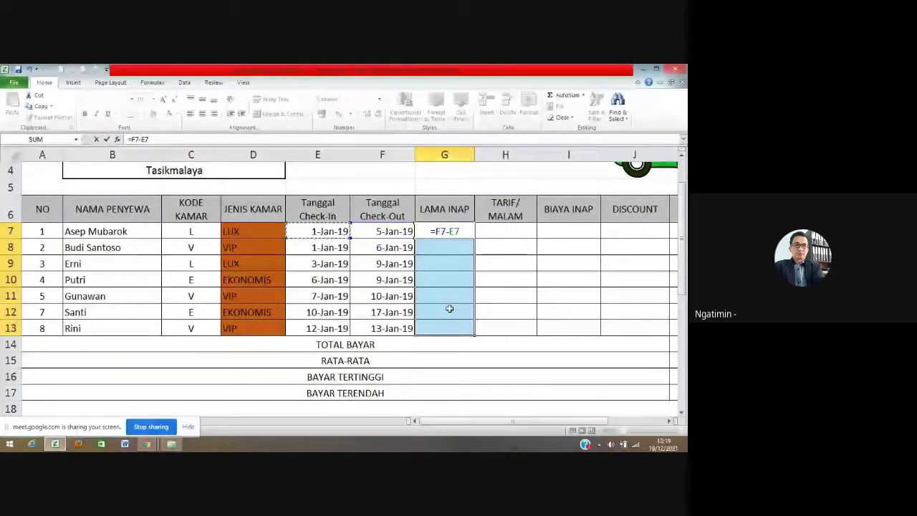
key("Return")
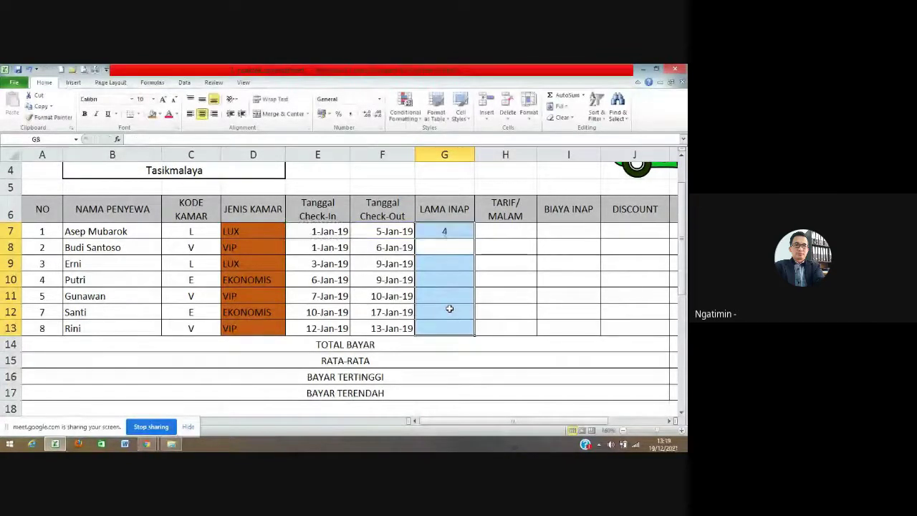
- Copy the re-entered G7 formula to the remaining LAMA INAP cells G8:G13
key("Up")
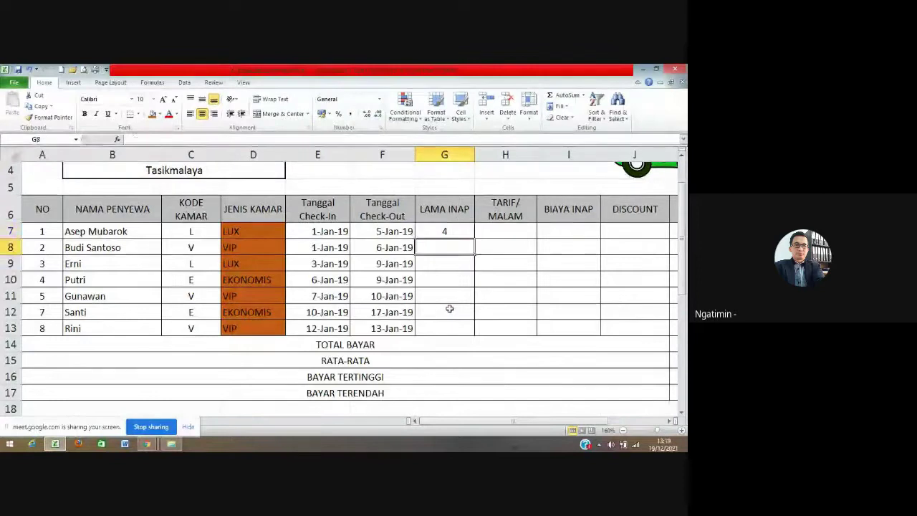
key("ctrl+c")
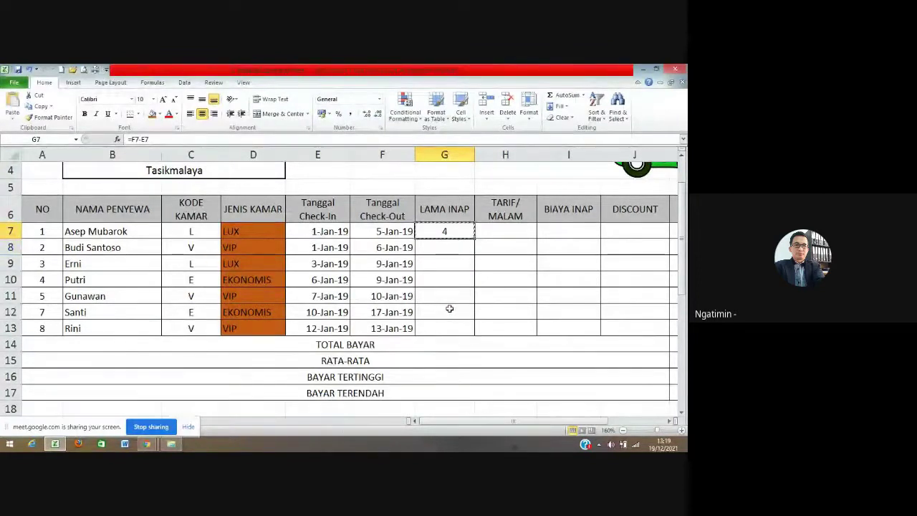
key("Down")
key("shift+Down")
key("shift+Down")
key("shift+Down")
key("shift+Down")
key("shift+Down")
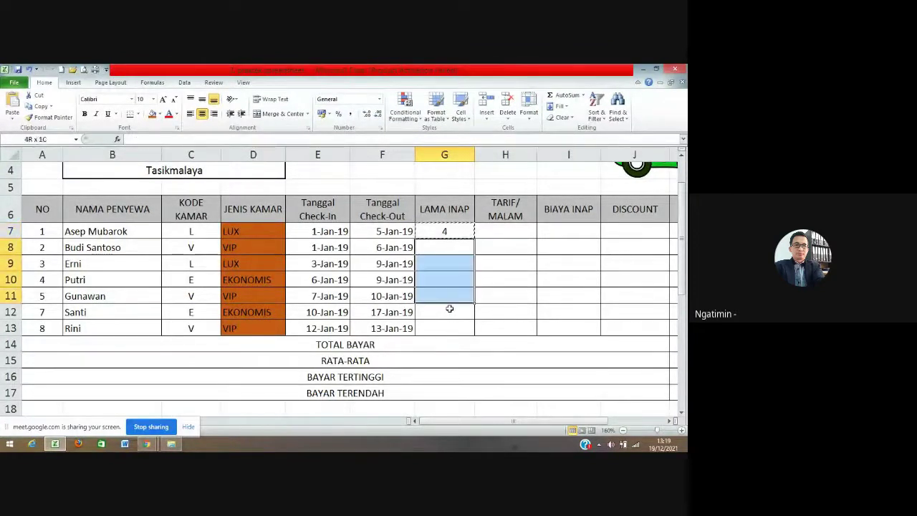
key("Return")
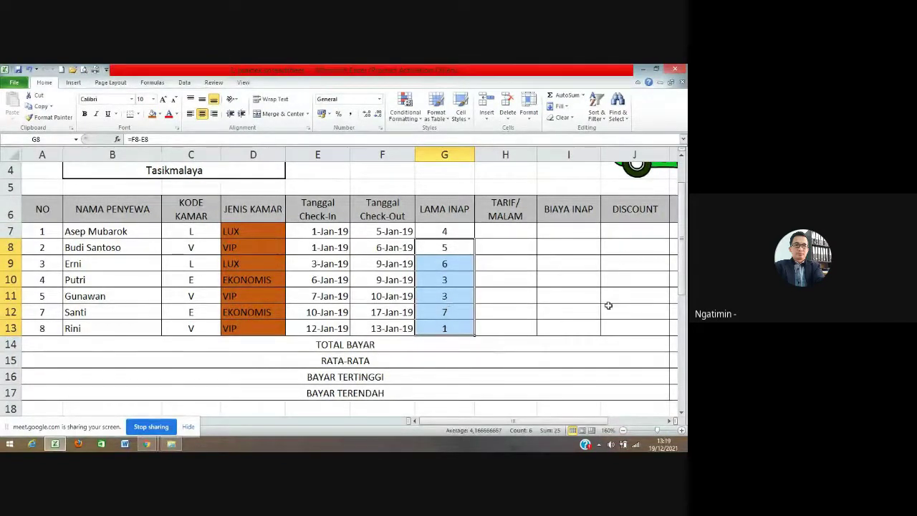
left_click(567, 380)
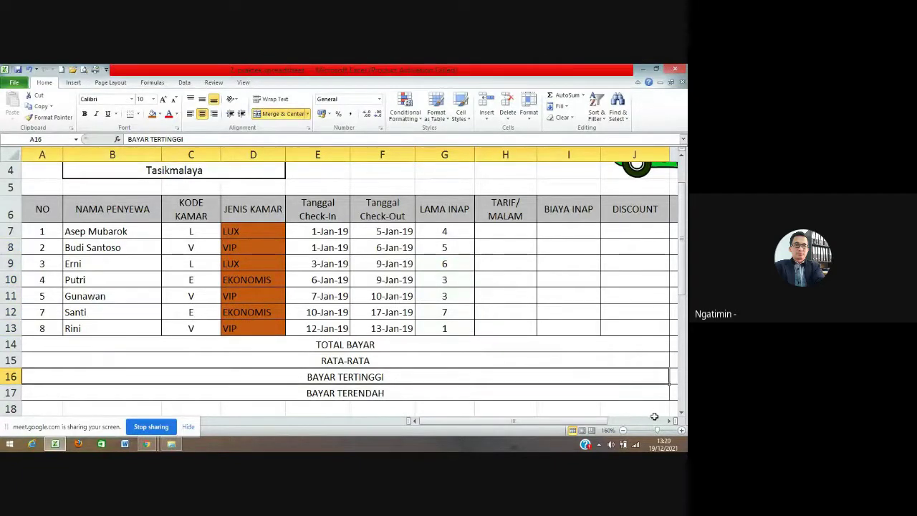
- Examine the horizontal Tarif/malam table in F21:I22 alongside the guest billing rows
scroll(614, 351, "down", 1)
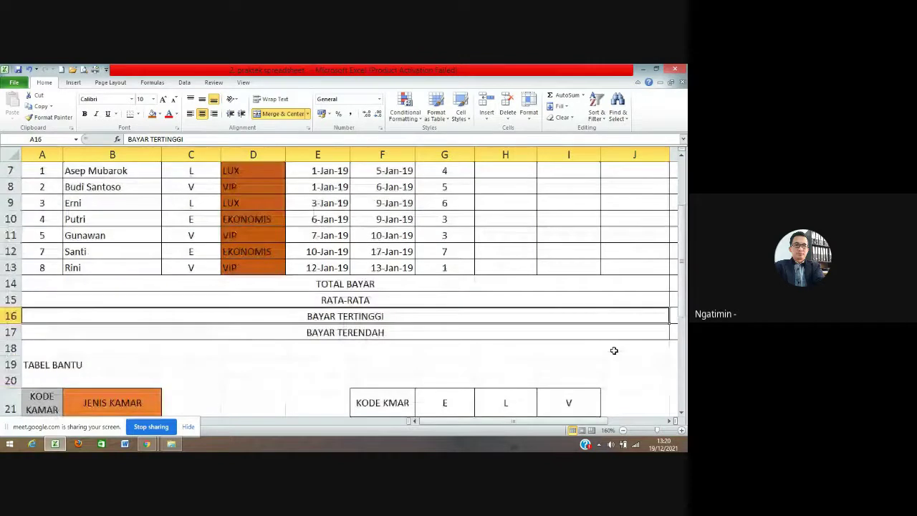
scroll(614, 350, "down", 1)
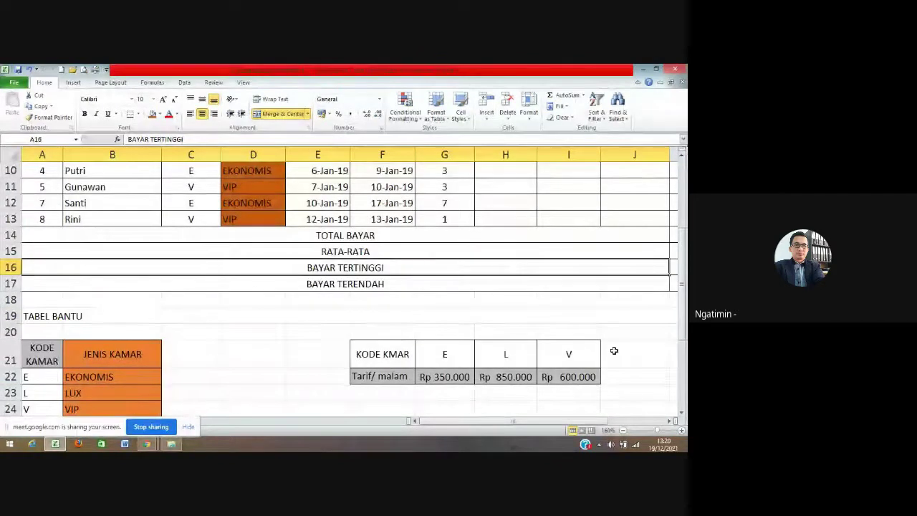
left_click(390, 354)
left_click(548, 374)
scroll(591, 328, "up", 1)
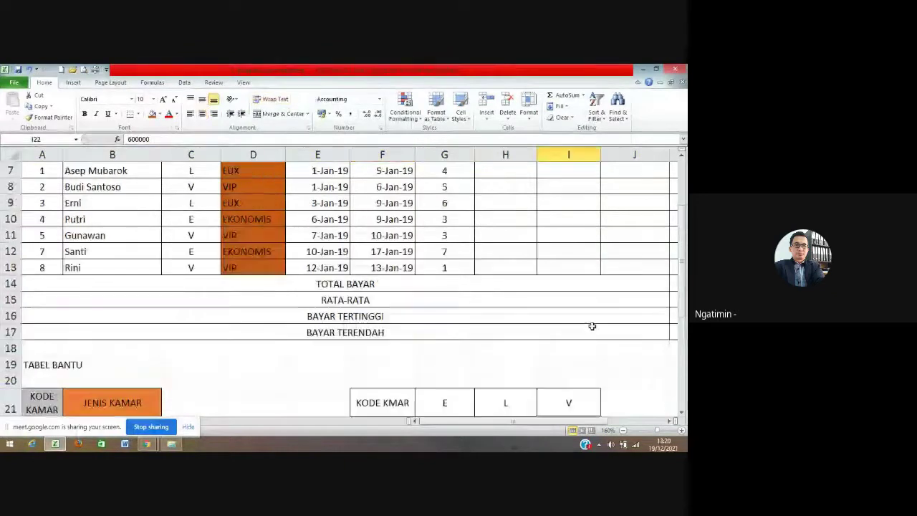
scroll(591, 327, "down", 1)
scroll(592, 327, "up", 3)
scroll(592, 326, "down", 2)
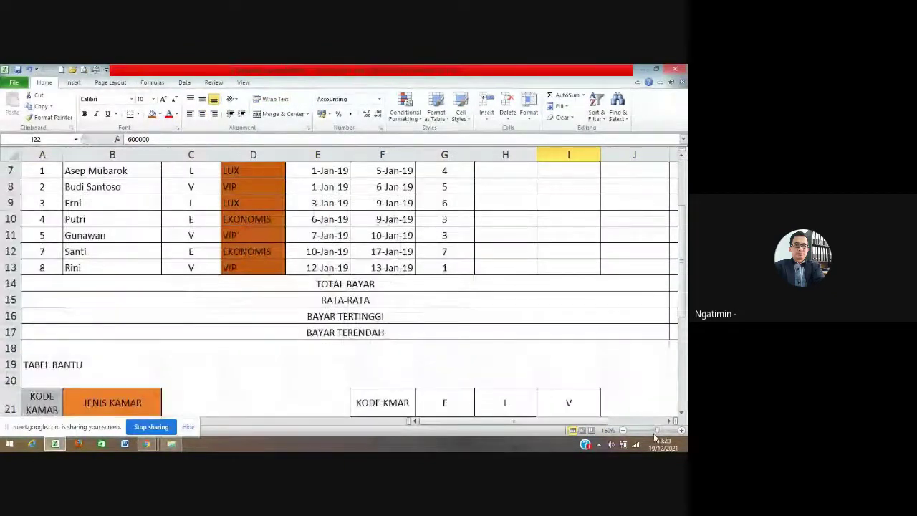
- Write the formula =HLOOKUP(C7;F21:I22;2;0) in the TARIF/MALAM cell H7
left_click_drag(654, 432, 651, 432)
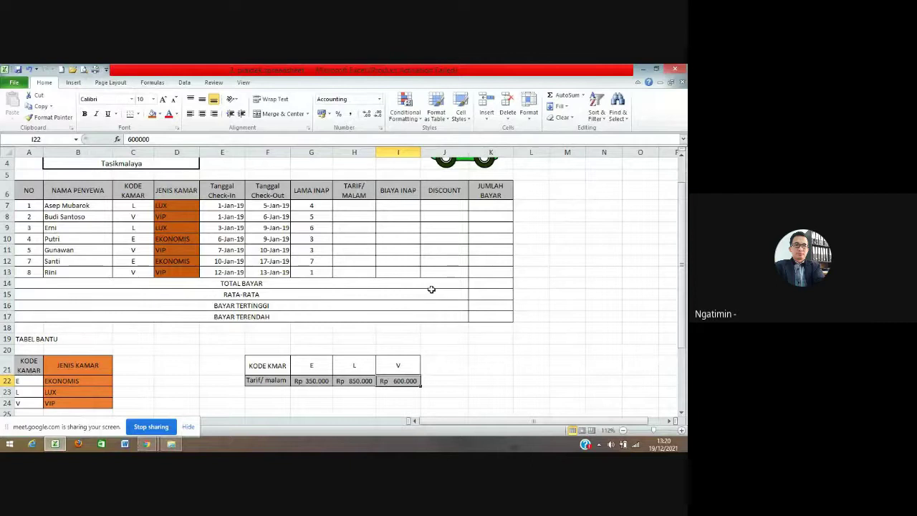
left_click(356, 207)
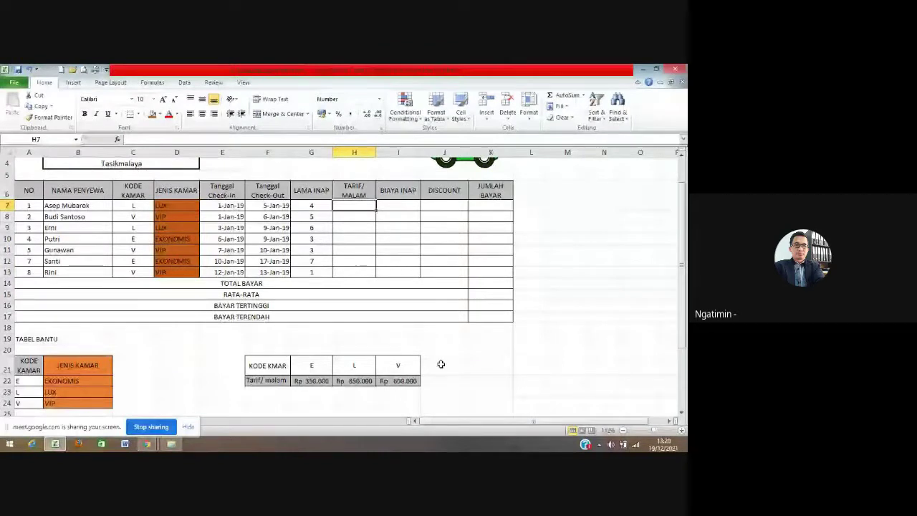
type("=")
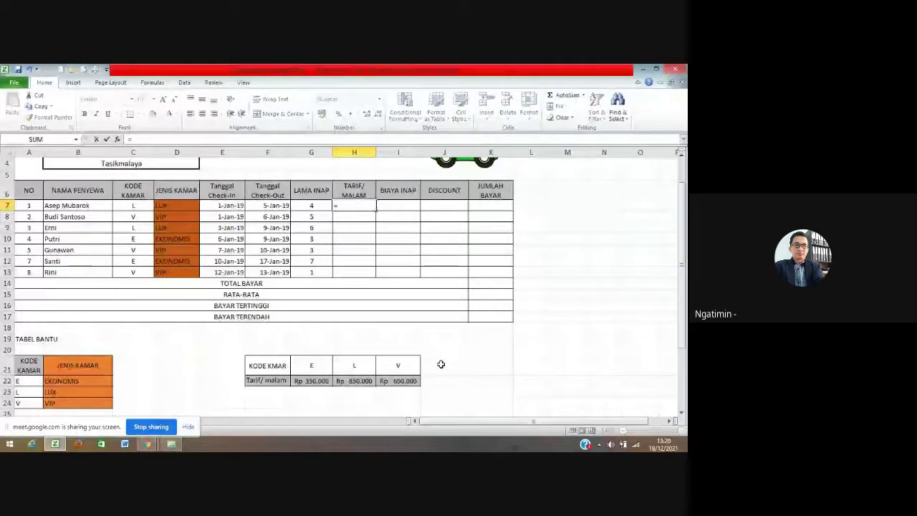
type("hlookup")
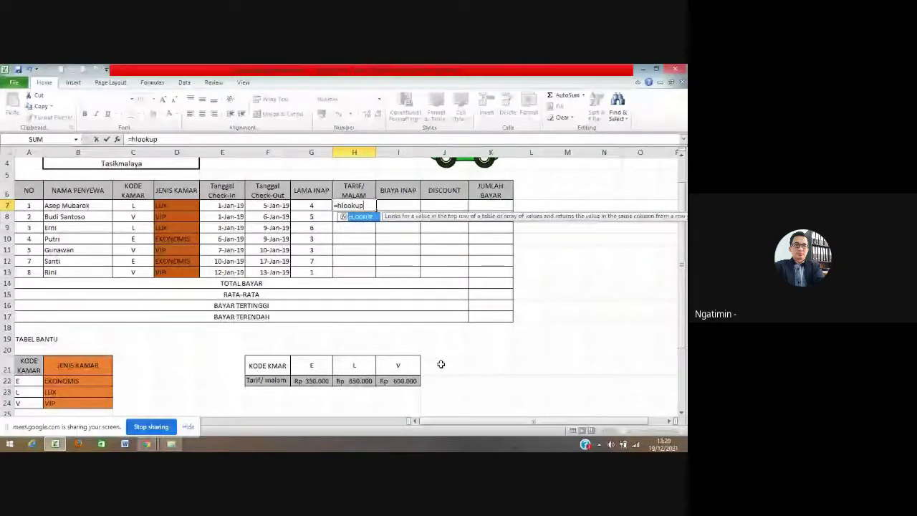
type("(")
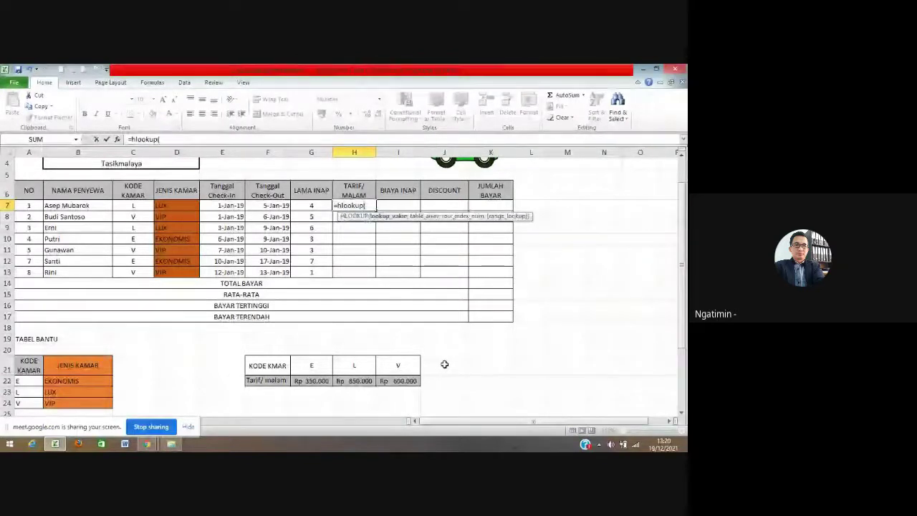
left_click(144, 207)
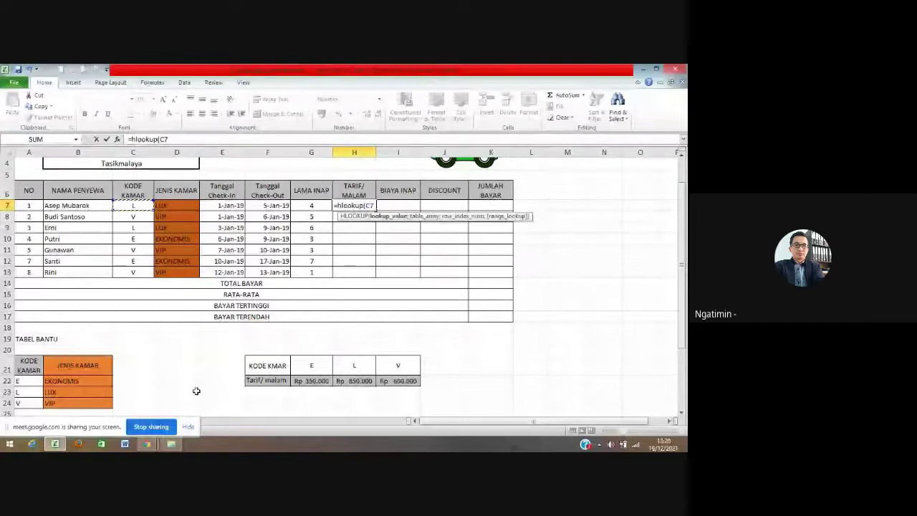
type(";")
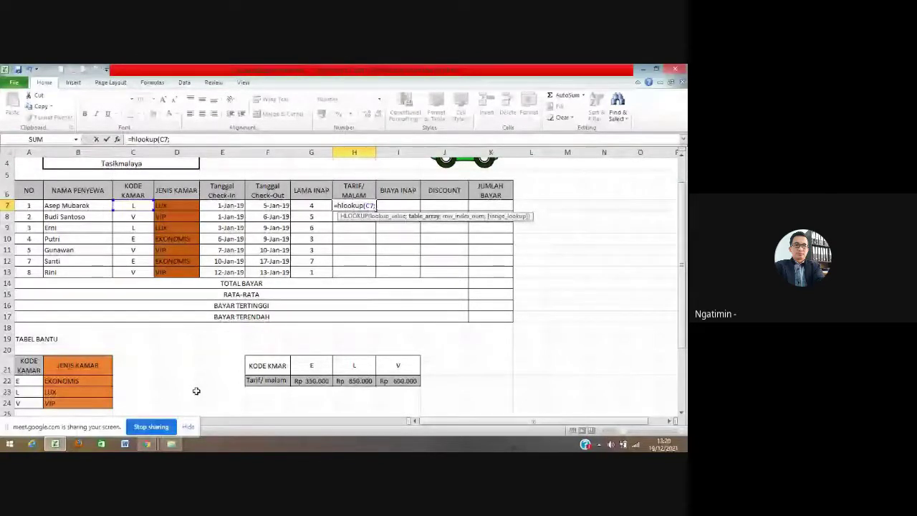
left_click_drag(251, 365, 418, 381)
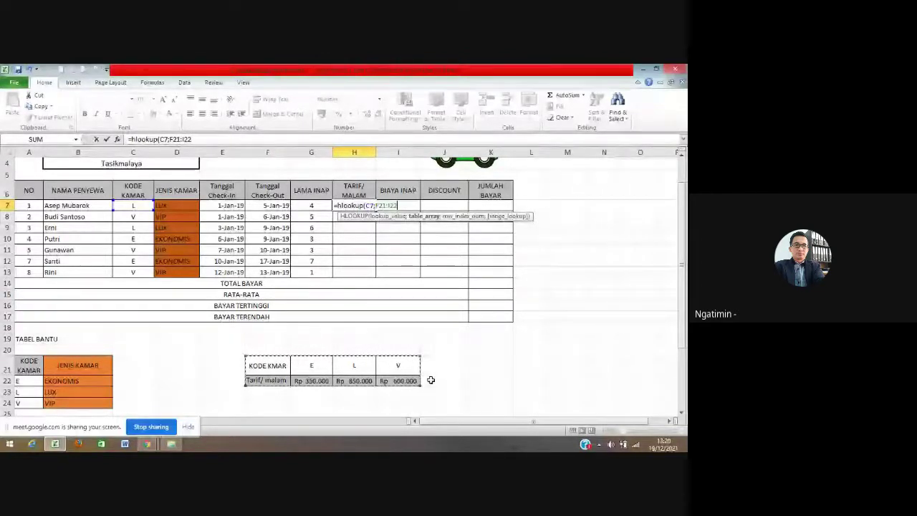
type(";2")
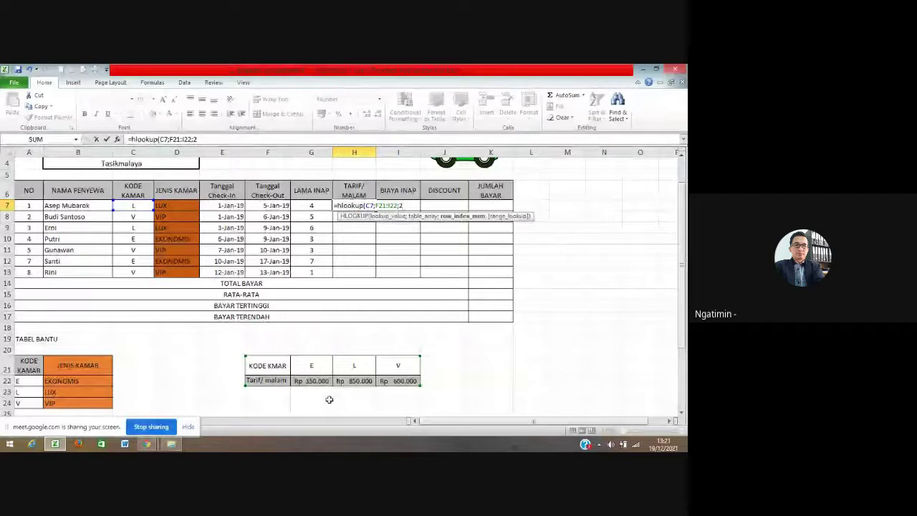
type(";0")
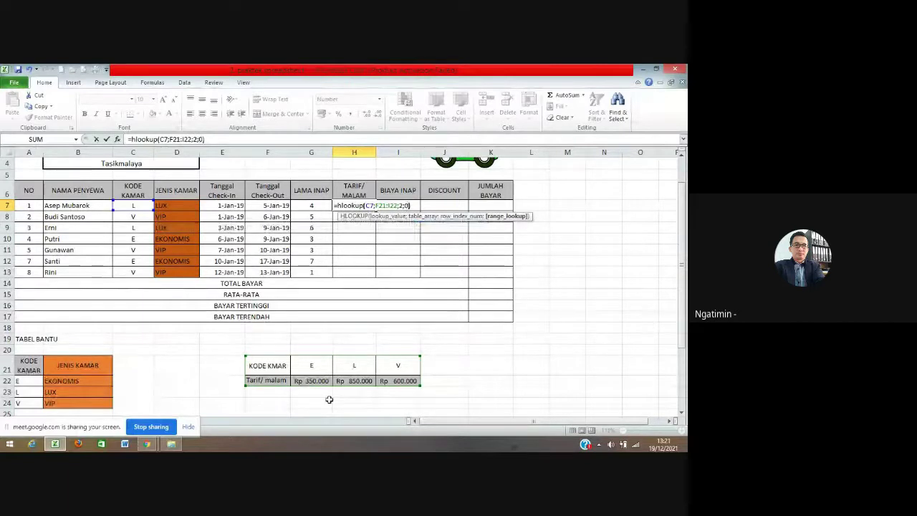
type(")")
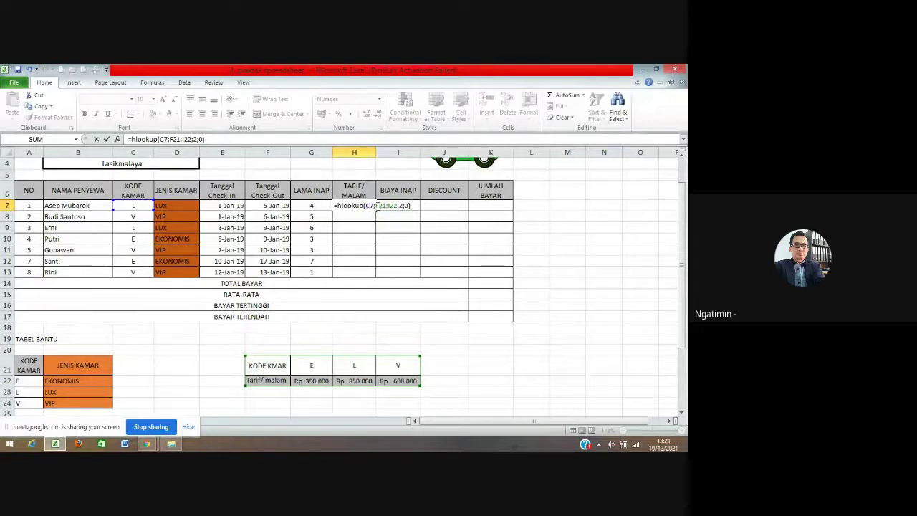
- Make the H7 lookup range absolute as $F$21:$I$22 and complete the formula
left_click(376, 206)
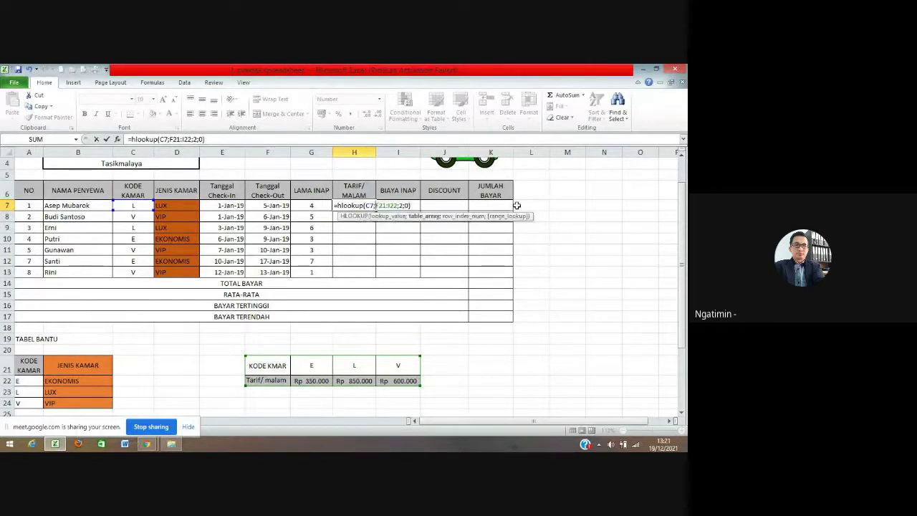
key("F4")
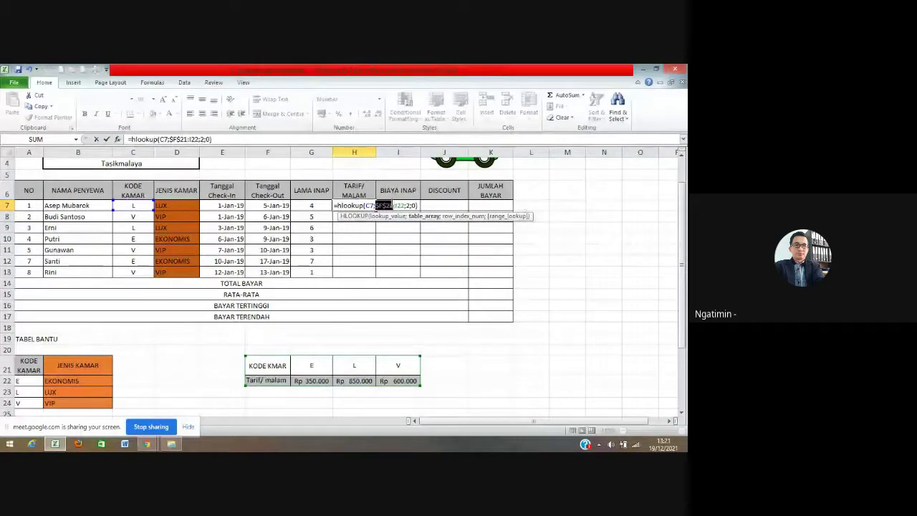
left_click(392, 206)
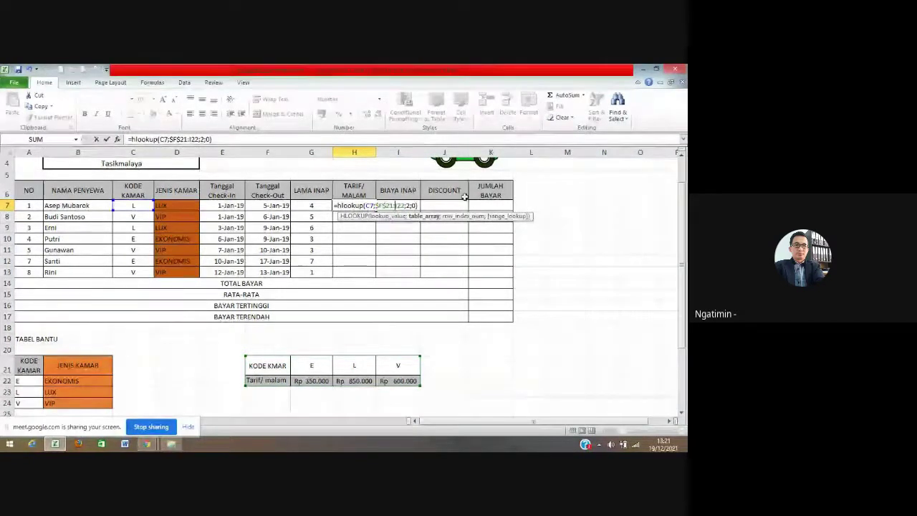
key("F4")
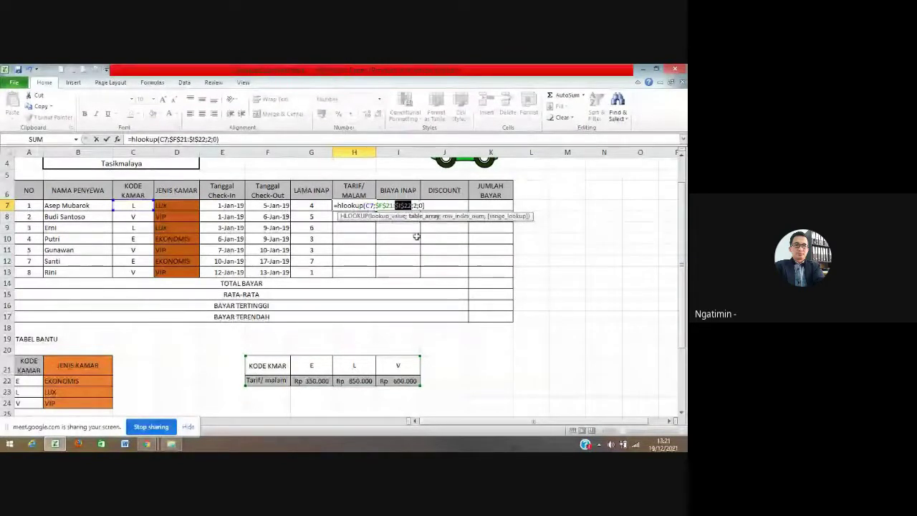
key("Return")
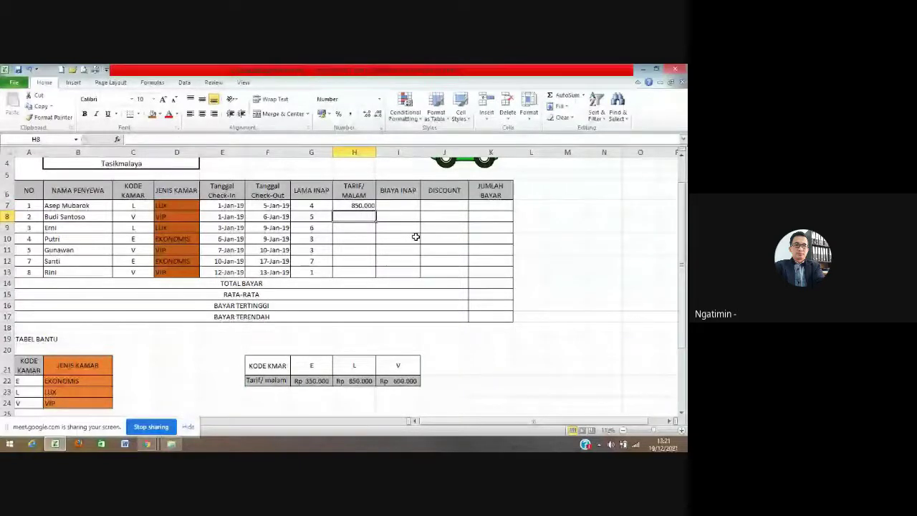
- Copy the H7 nightly rate formula to the remaining TARIF/MALAM cells H8:H13
left_click(364, 206)
key("ctrl+c")
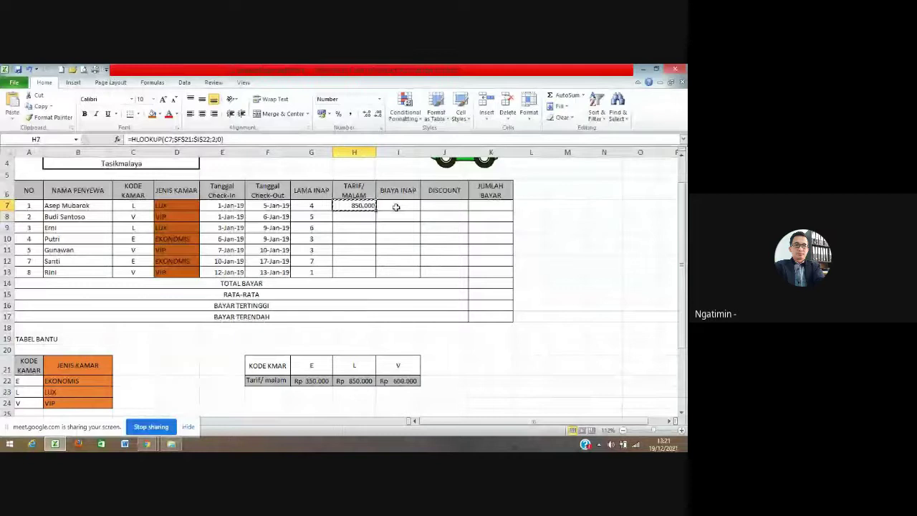
key("Down")
key("shift+Down")
key("shift+Down")
key("shift+Down")
key("shift+Down")
key("shift+Down")
key("ctrl+v")
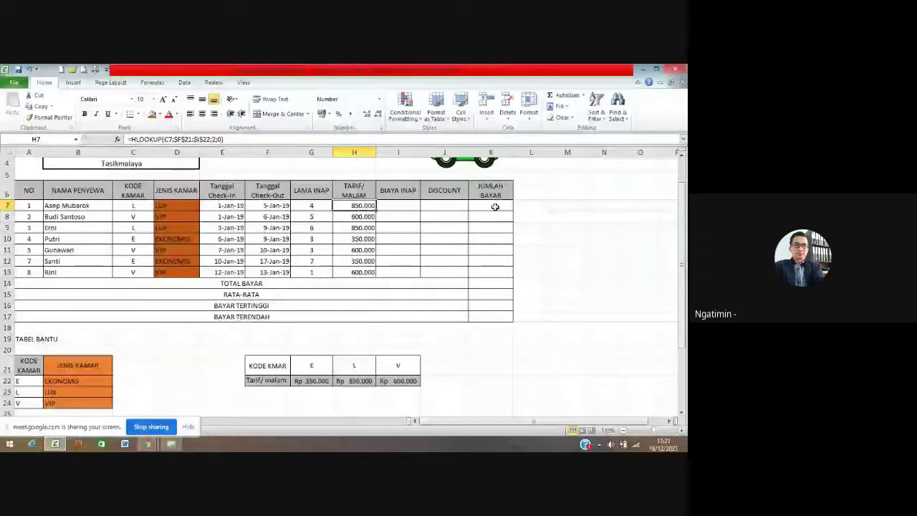
- Review the HLOOKUP formula in H7 and compare the guest rows' room types and stay lengths with their TARIF/MALAM rates
key("F2")
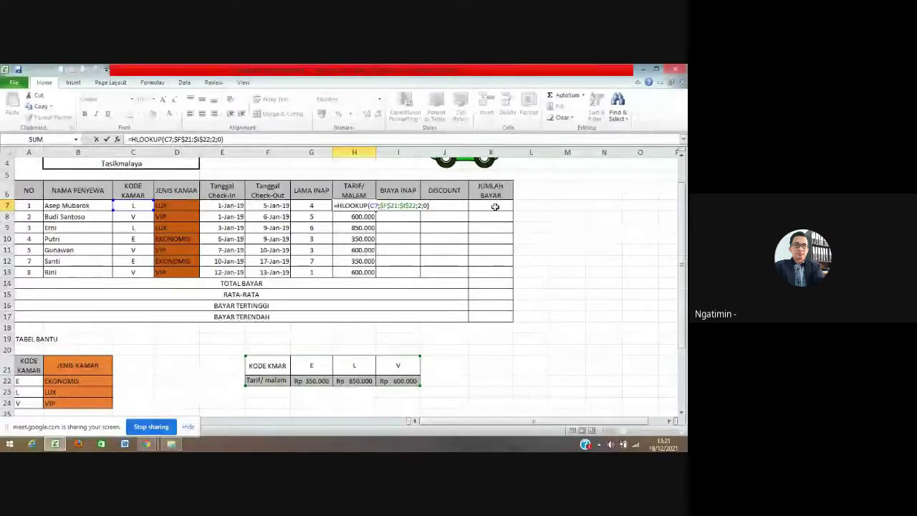
key("ctrl+Return")
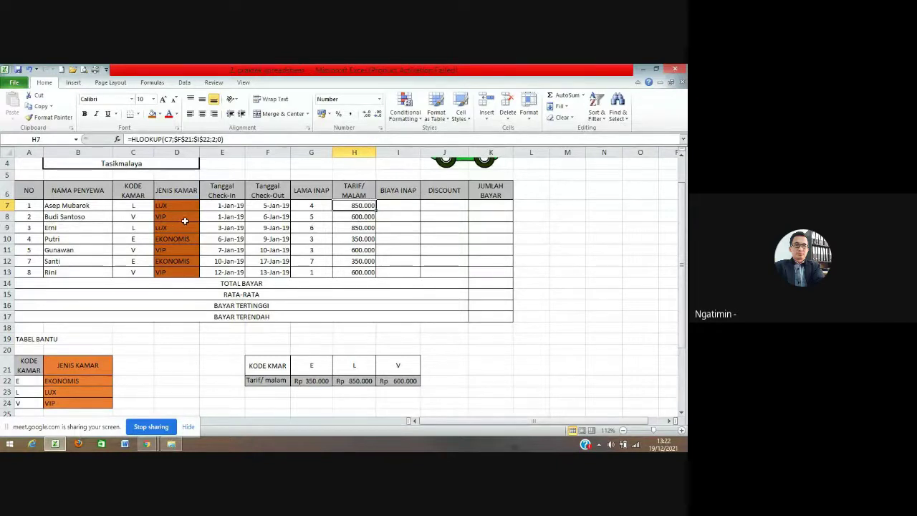
left_click(309, 218)
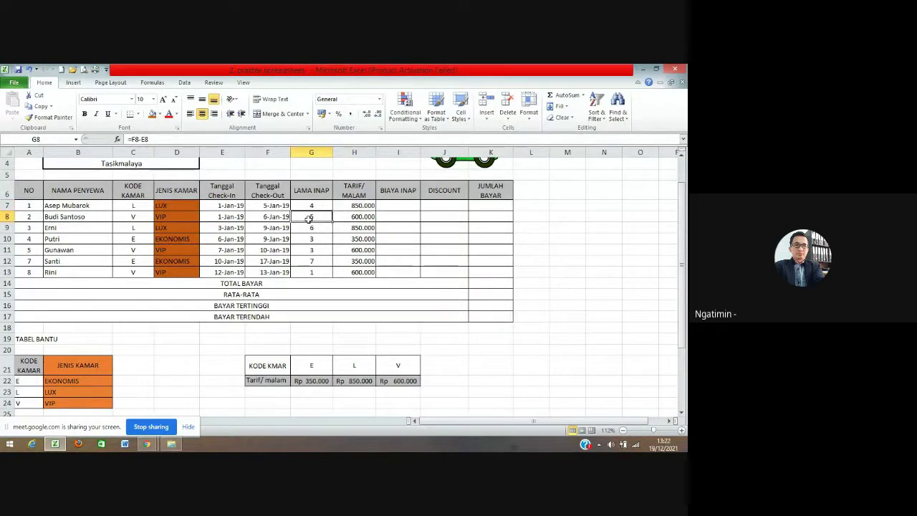
left_click(365, 217)
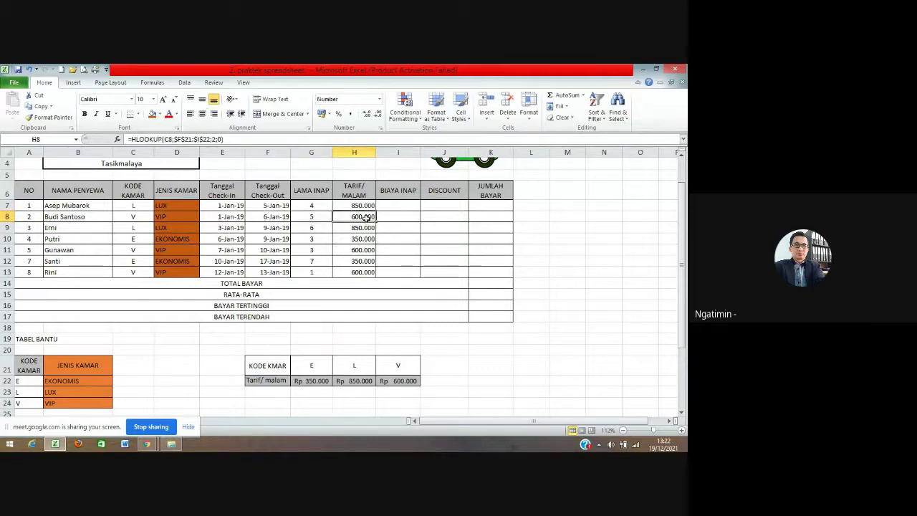
left_click(70, 237)
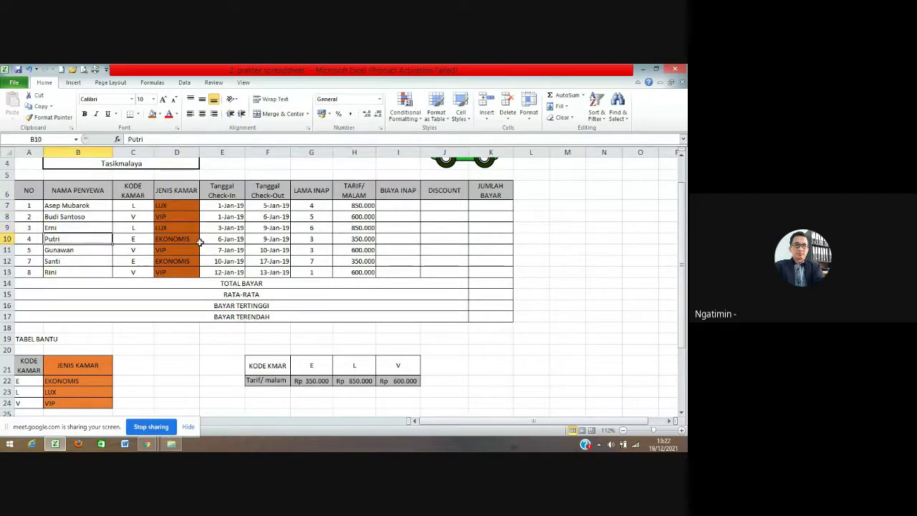
left_click(367, 239)
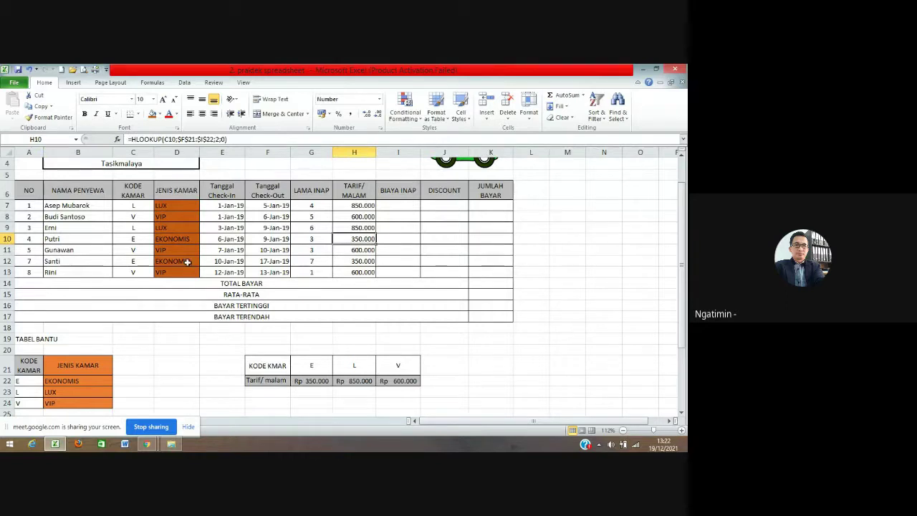
left_click(75, 251)
left_click(155, 249)
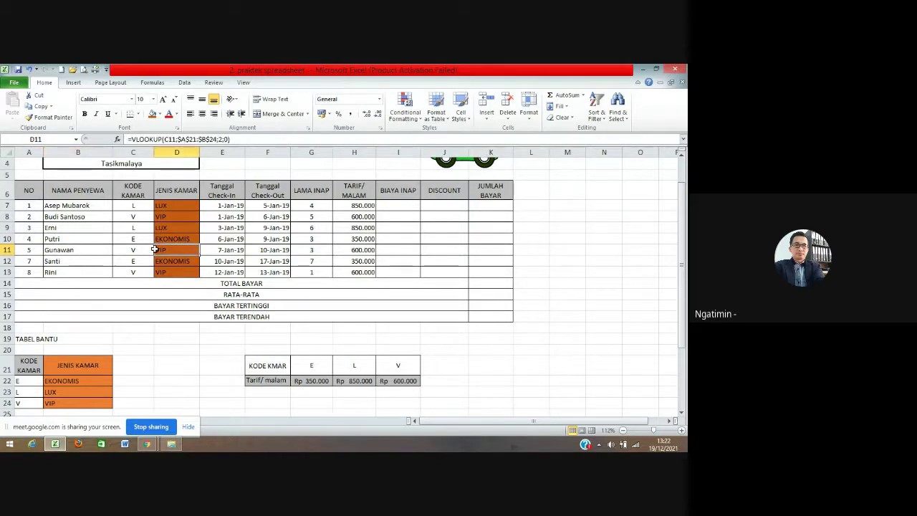
left_click(86, 263)
key("Down")
left_click(144, 272)
left_click(294, 260)
left_click(370, 204)
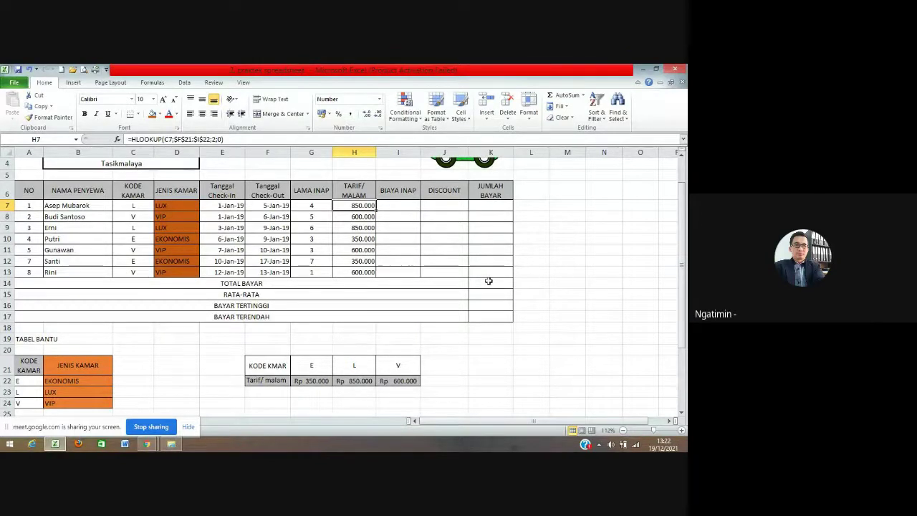
key("F2")
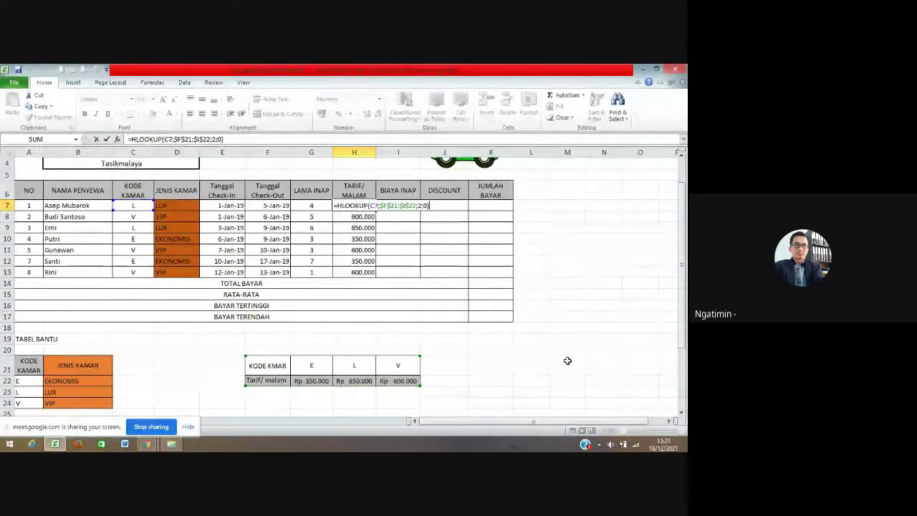
key("Return")
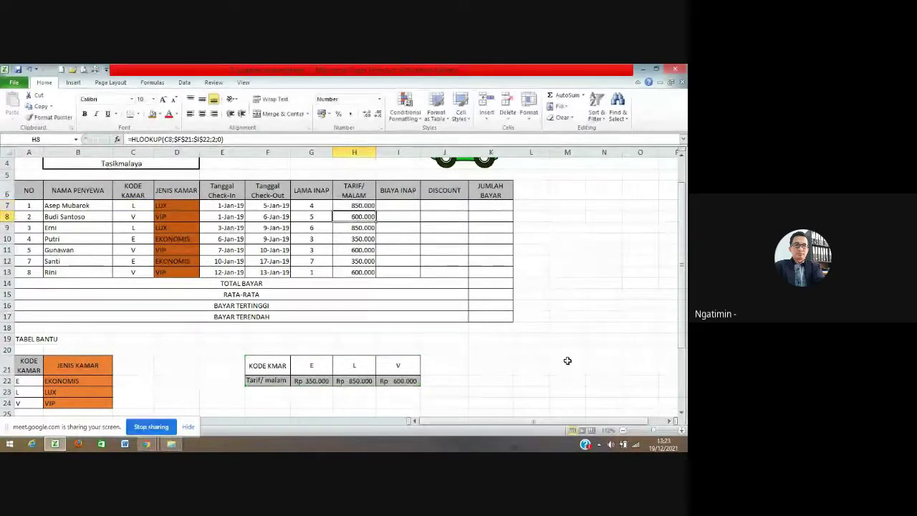
- Check the stay cost rule in the KETERANGAN SOAL notes and enter the formula =G7*H7 in the BIAYA INAP cell I7
left_click(406, 294)
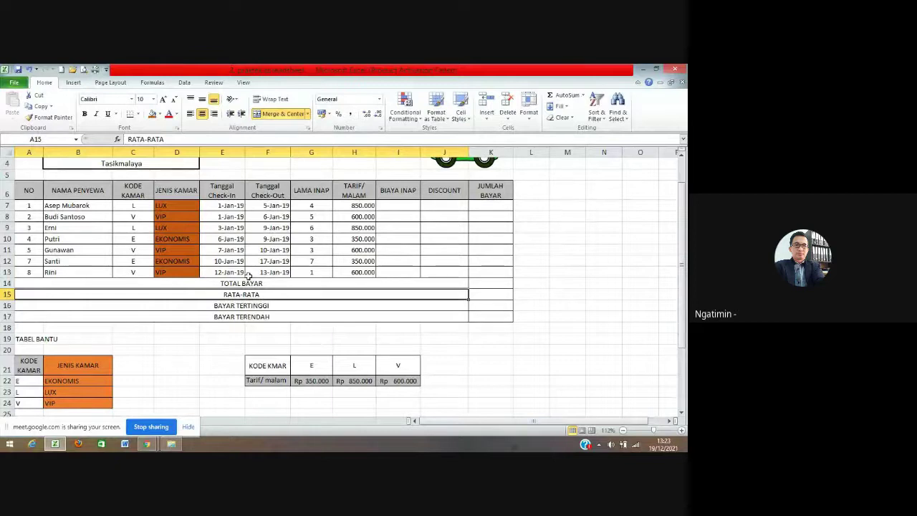
scroll(81, 372, "down", 2)
scroll(81, 372, "down", 1)
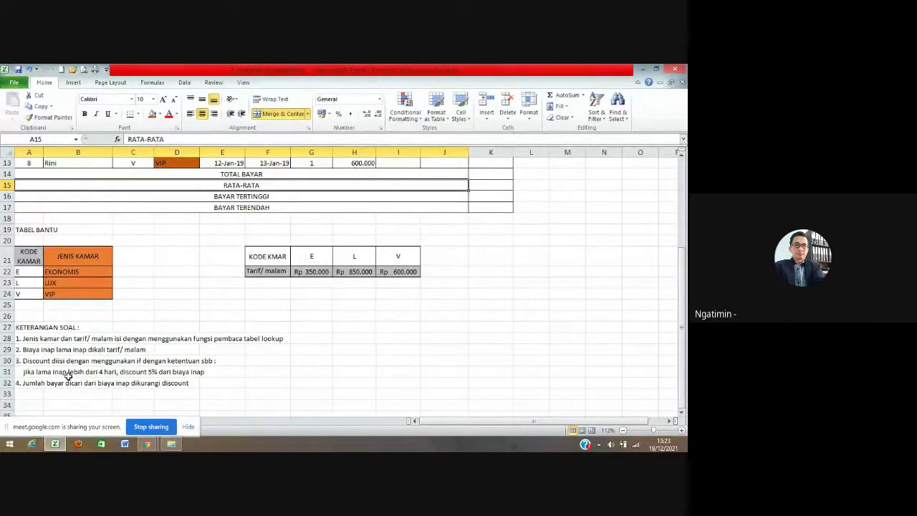
scroll(58, 384, "down", 1)
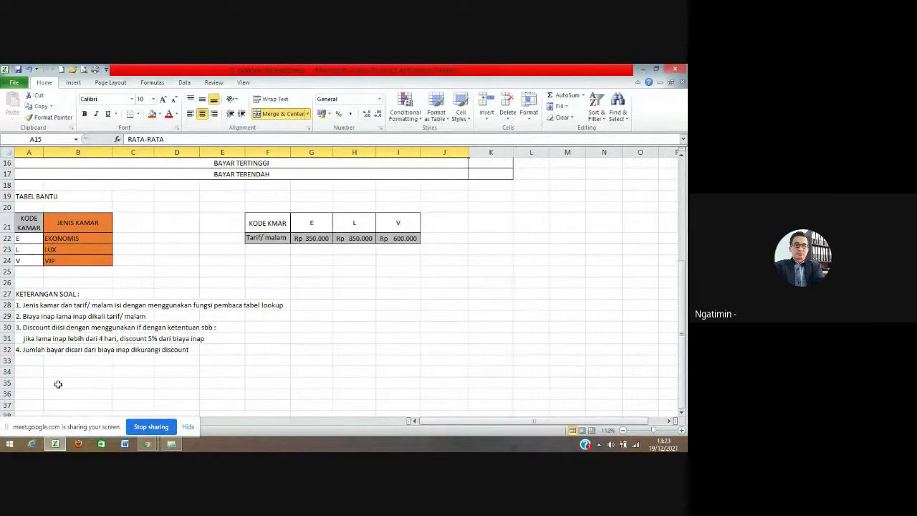
scroll(366, 260, "up", 3)
scroll(365, 260, "up", 2)
left_click(402, 242)
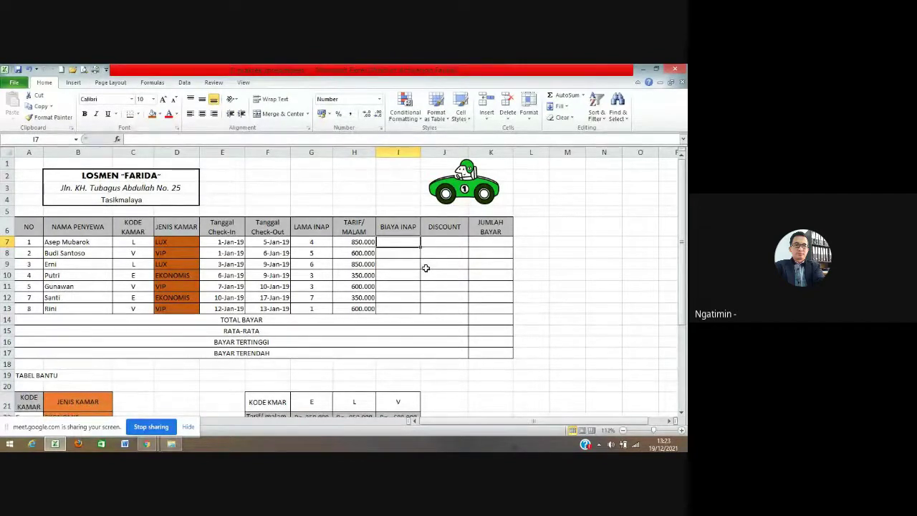
type("=")
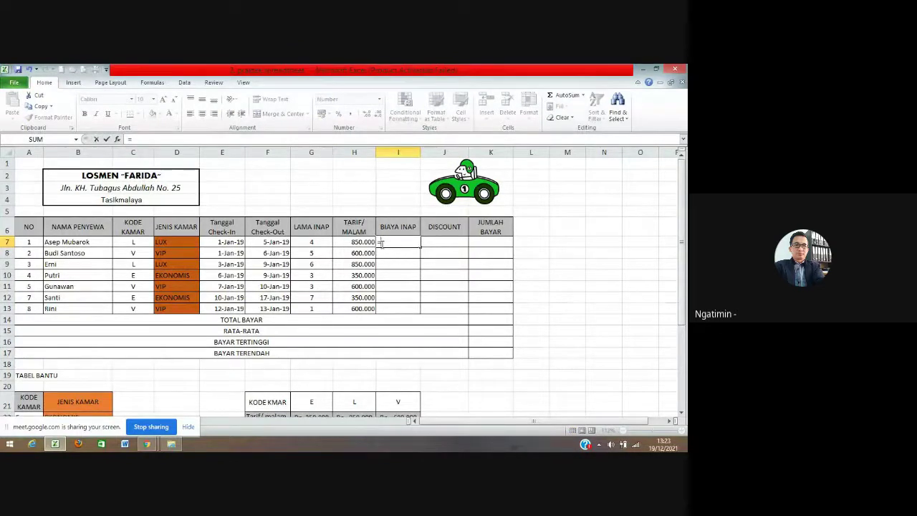
left_click(323, 243)
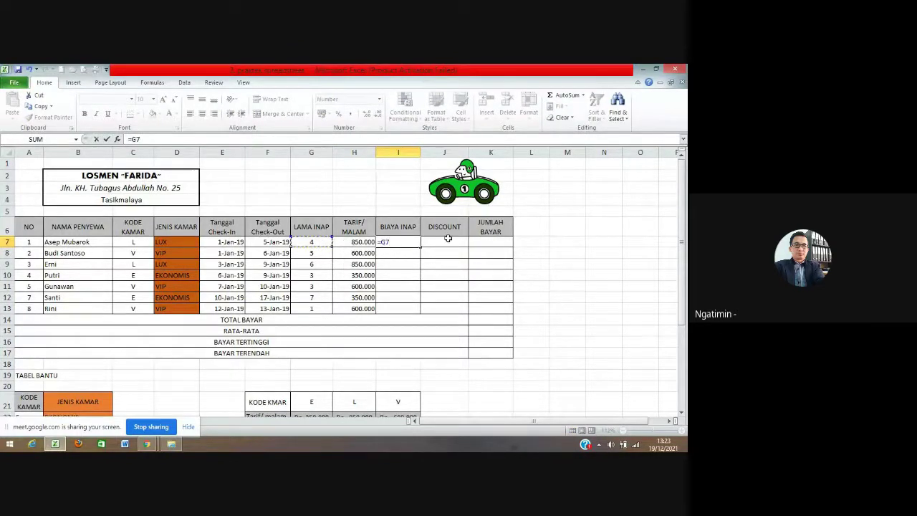
type("*")
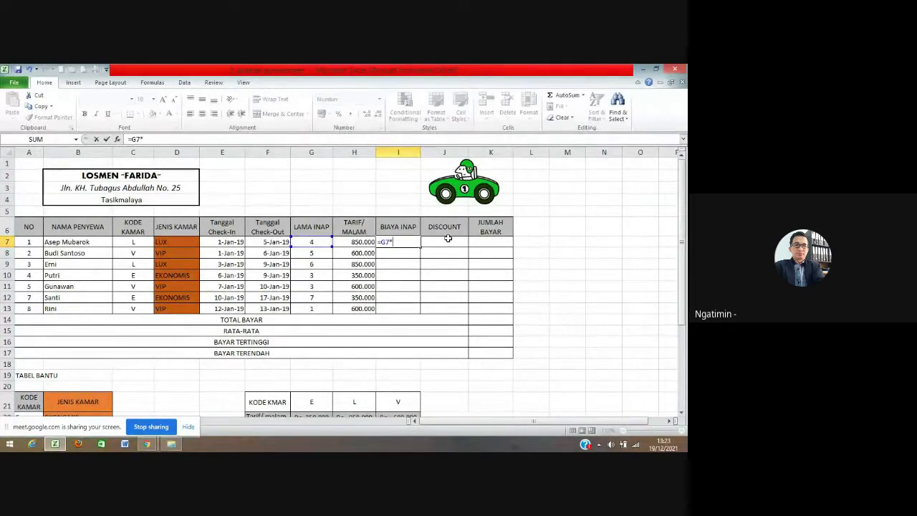
left_click(351, 240)
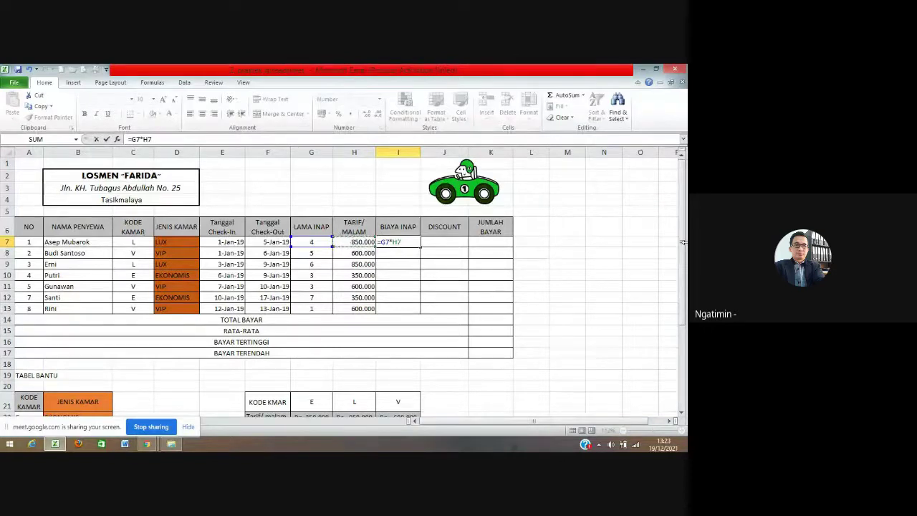
key("Return")
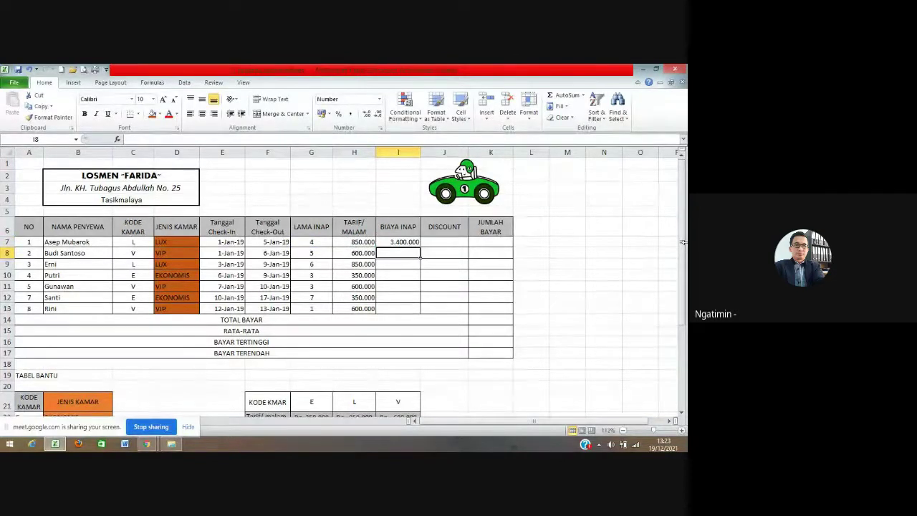
- Copy the I7 stay cost formula to the remaining BIAYA INAP cells I8:I13
key("Up")
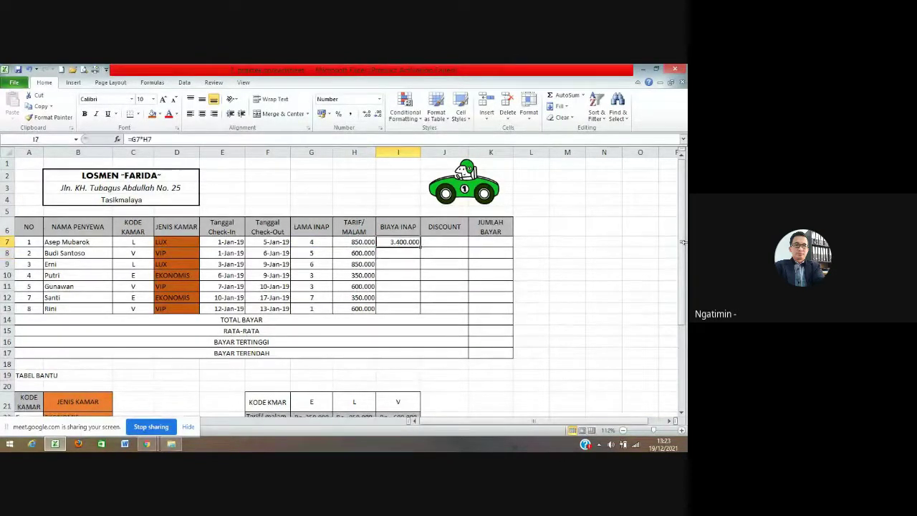
key("ctrl+c")
key("Down")
key("shift+Down")
key("shift+Down")
key("shift+Down")
key("shift+Down")
key("shift+Down")
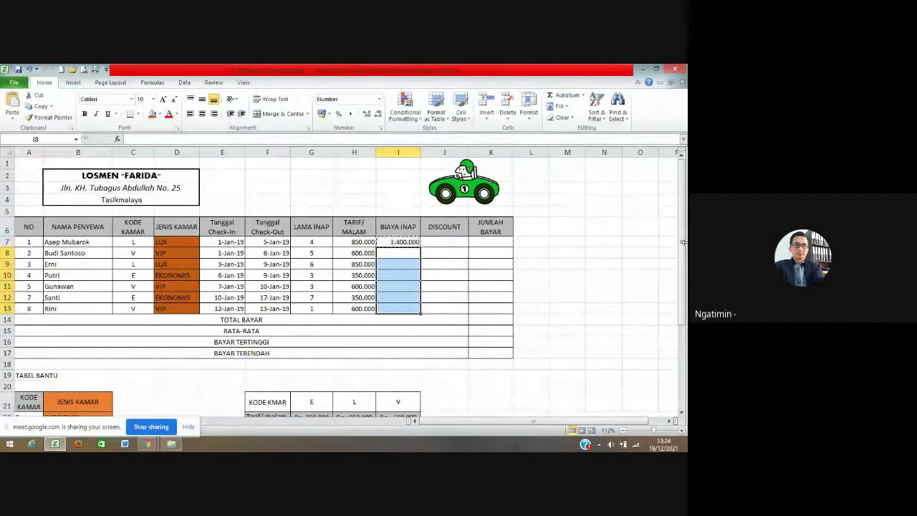
key("Return")
left_click(570, 278)
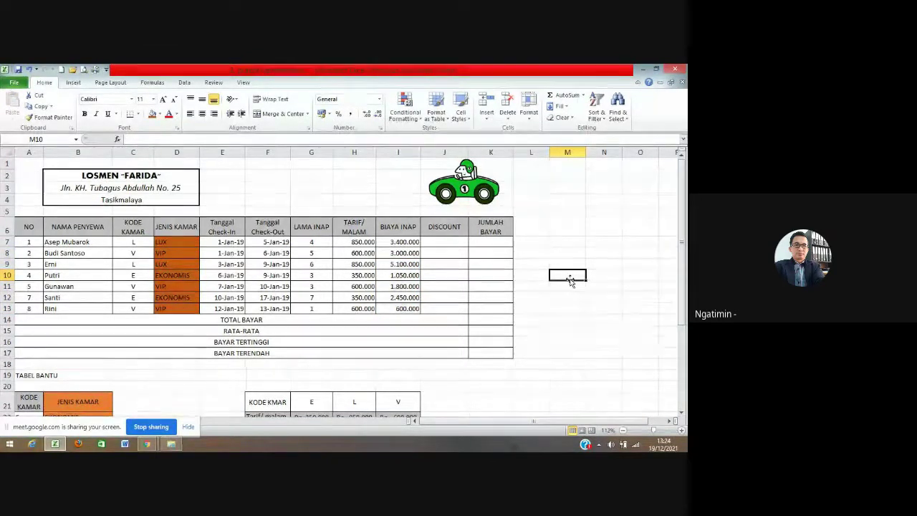
- Examine the BIAYA INAP formula in I7 and the HLOOKUP formula in the TARIF/MALAM cell H7 at an enlarged view
left_click(385, 243)
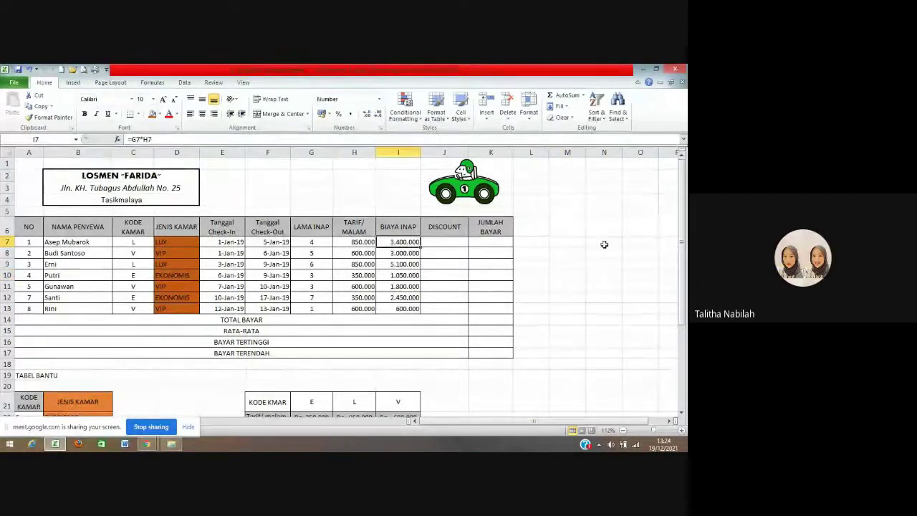
key("F2")
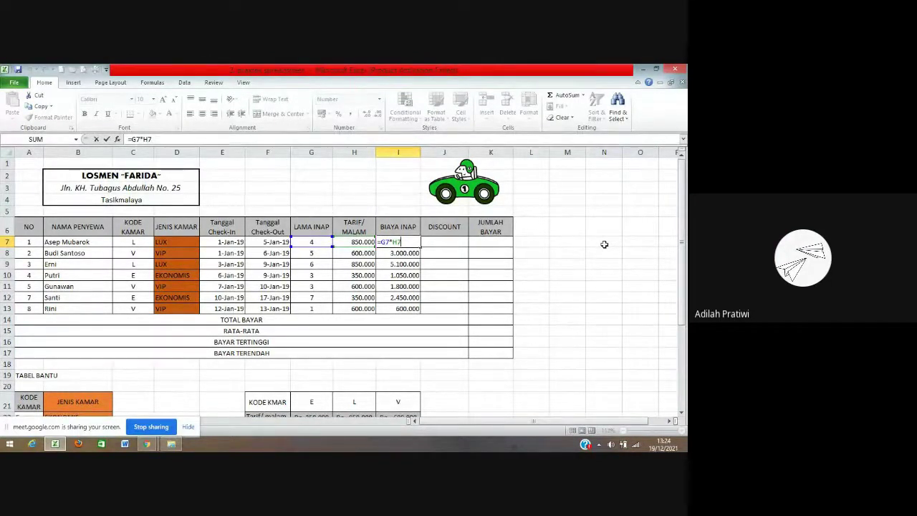
key("ctrl+Return")
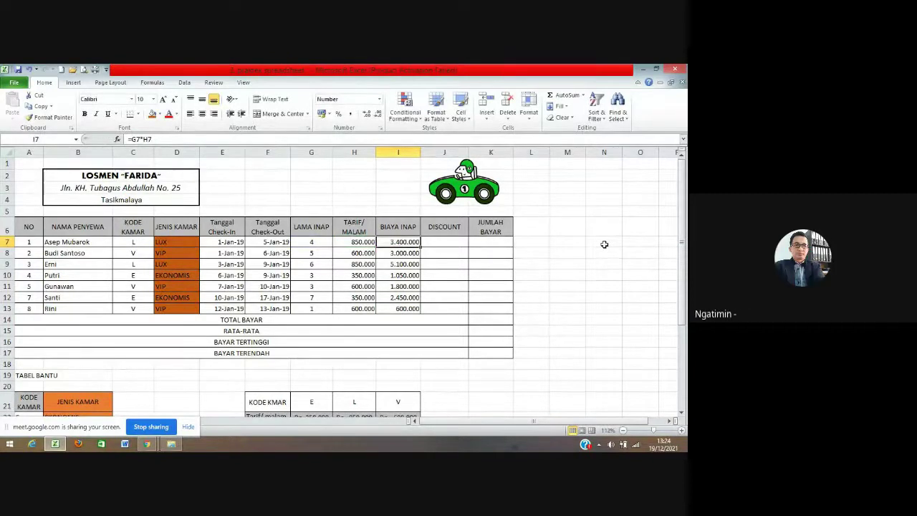
left_click(358, 242)
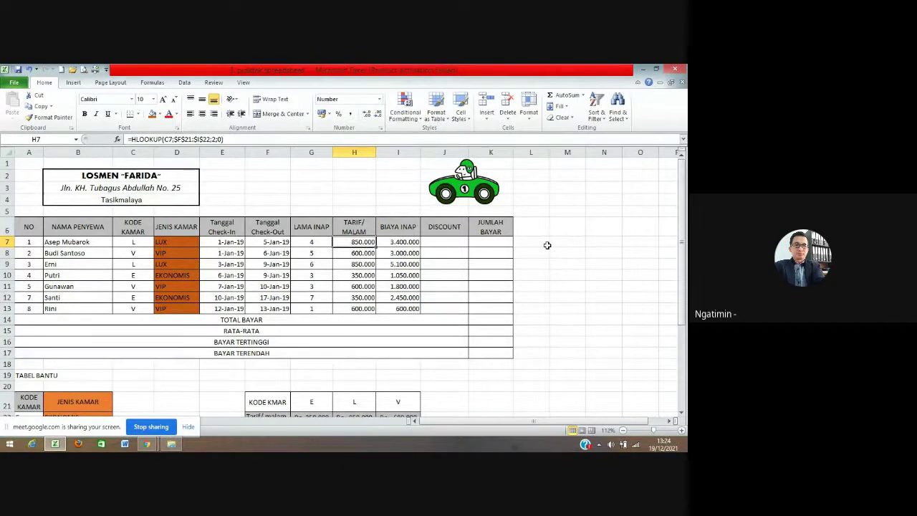
key("F2")
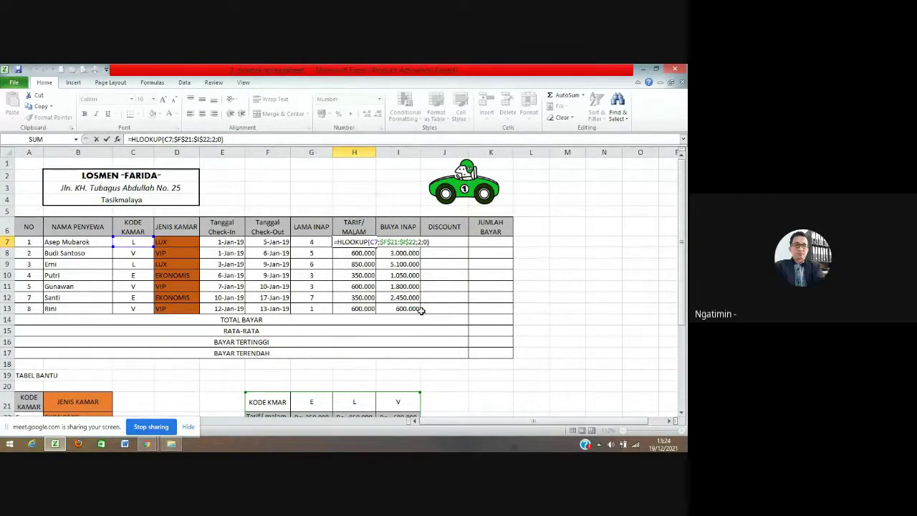
left_click(180, 245)
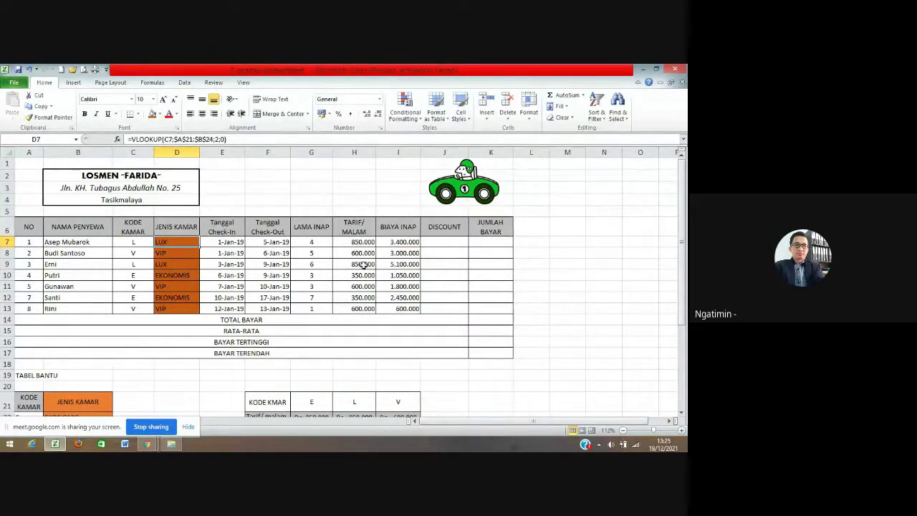
left_click(356, 243)
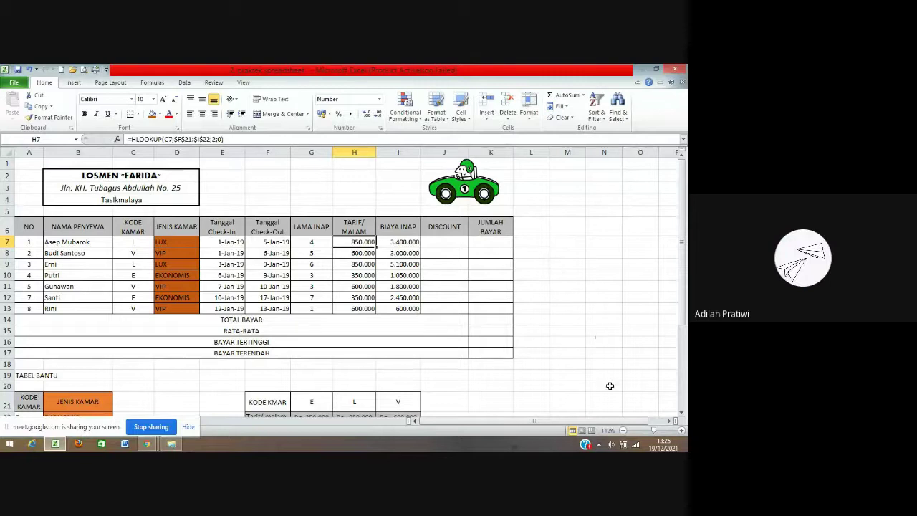
left_click(663, 430)
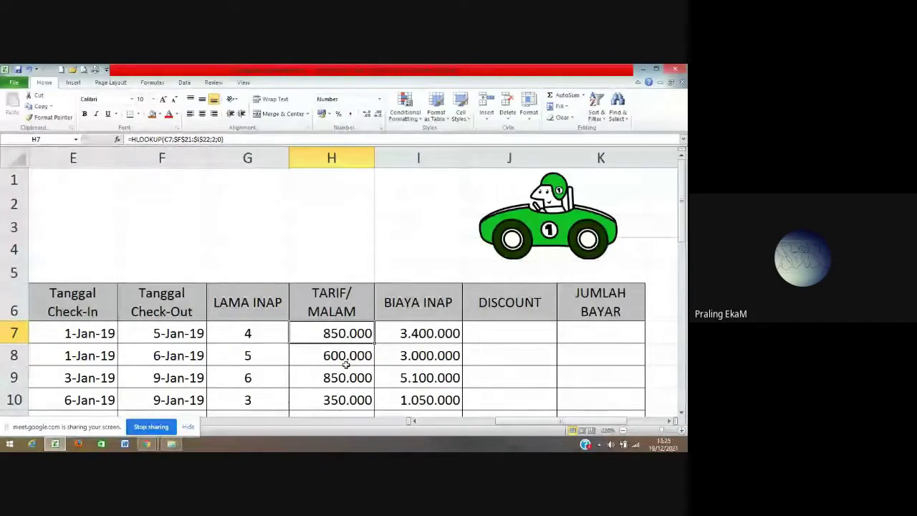
key("F2")
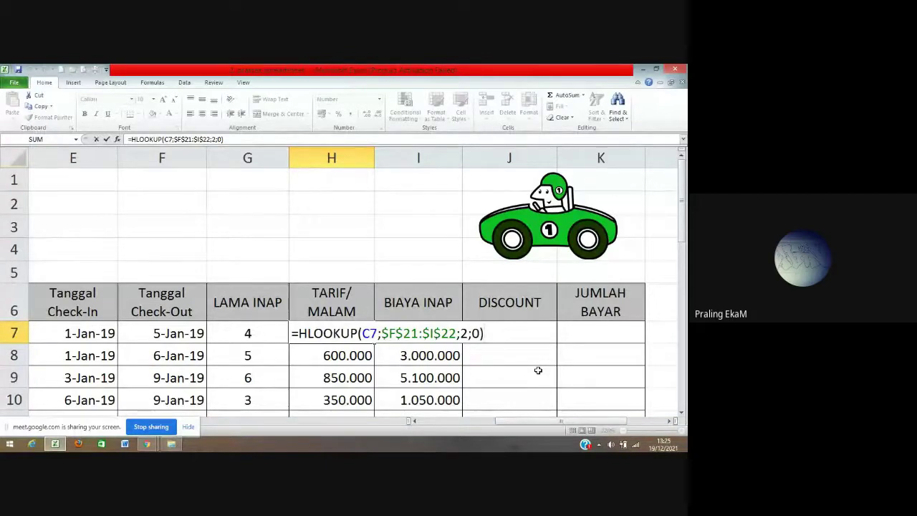
key("ctrl+Return")
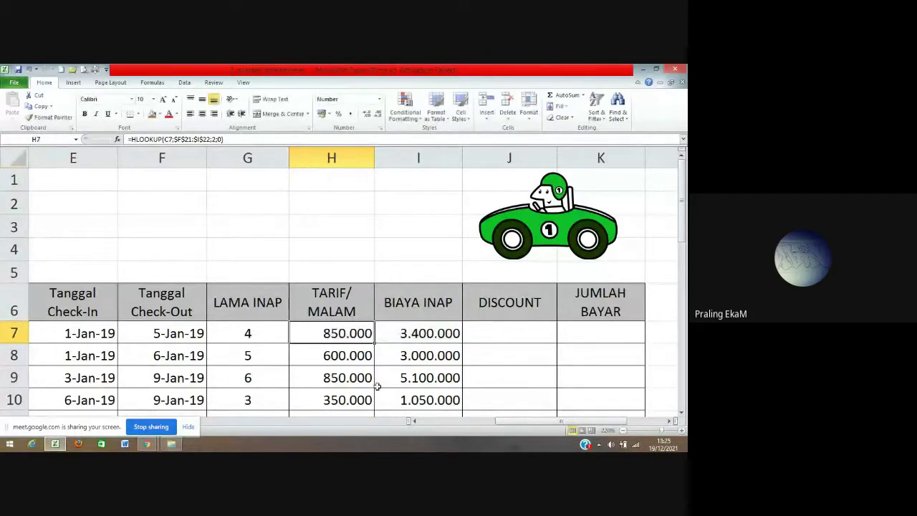
- Examine the VLOOKUP formulas in the JENIS KAMAR cells D7 and D8
left_click(415, 423)
left_click(415, 423)
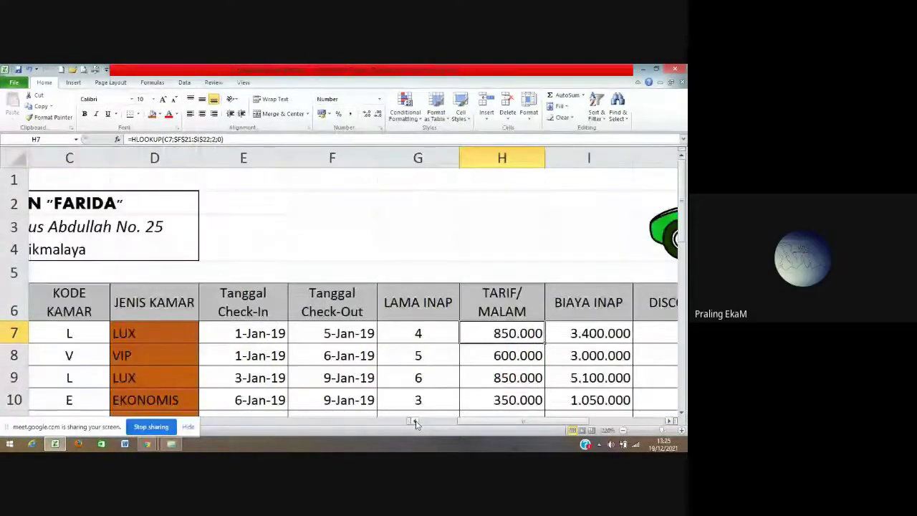
left_click(415, 422)
left_click(414, 423)
left_click(339, 334)
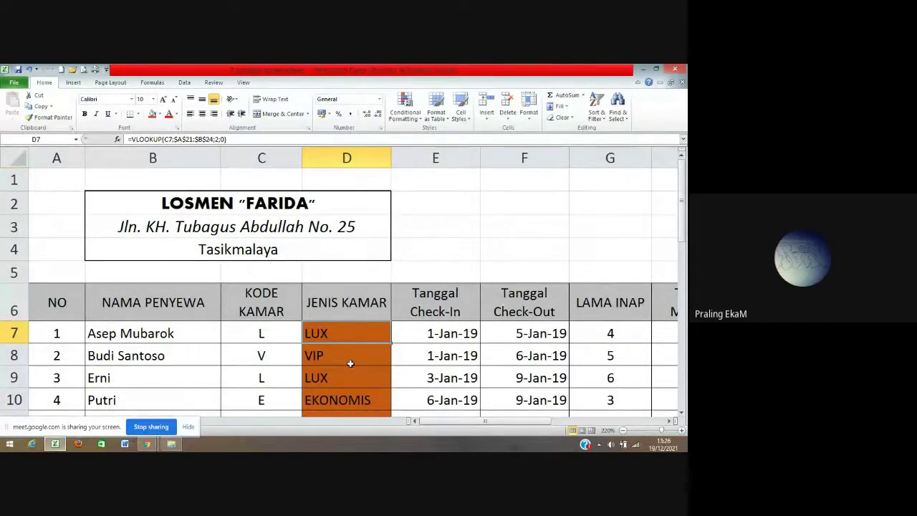
left_click(337, 371)
left_click(337, 356)
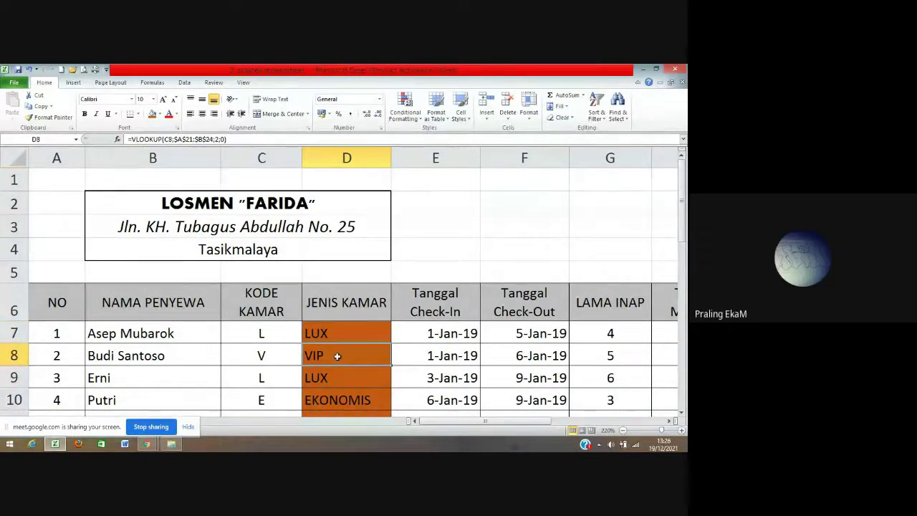
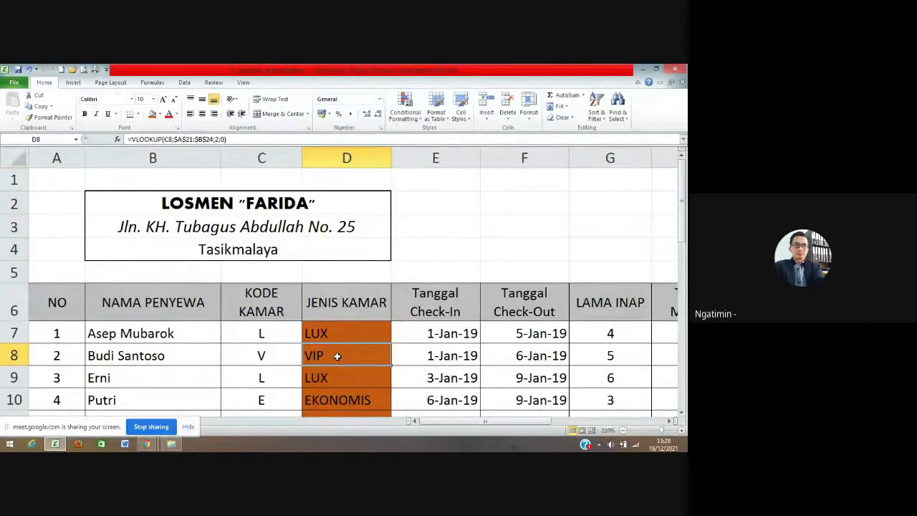
- Go back to the BIAYA INAP column and examine which cells the stay cost formula in I7 multiplies
key("Right")
key("Right")
key("Right")
key("Right")
key("Right")
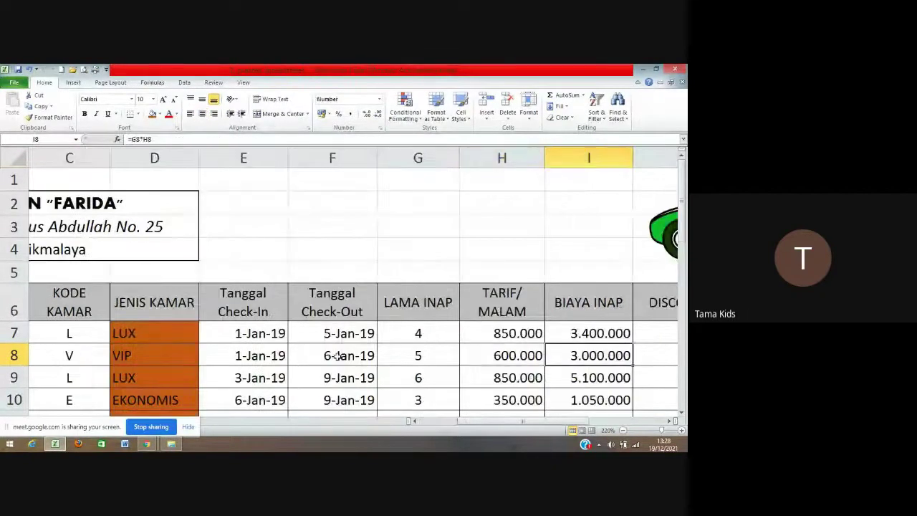
key("Right")
key("Left")
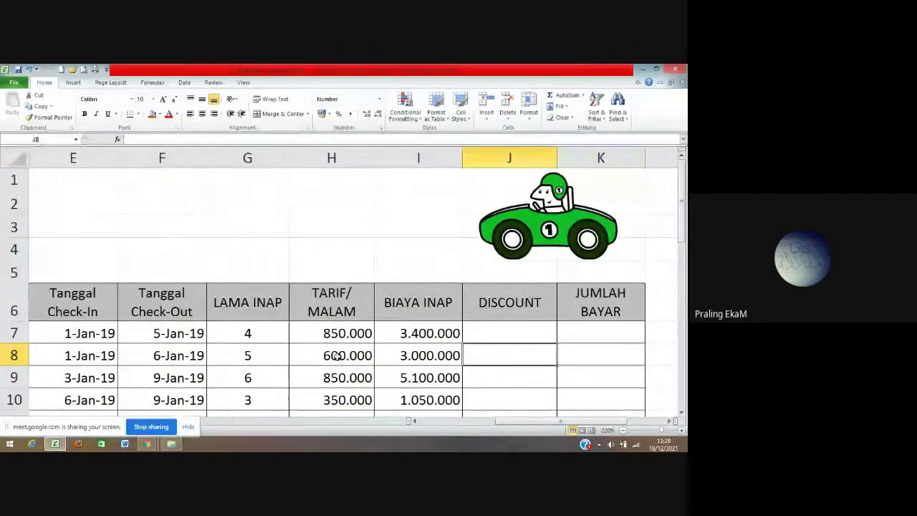
key("Up")
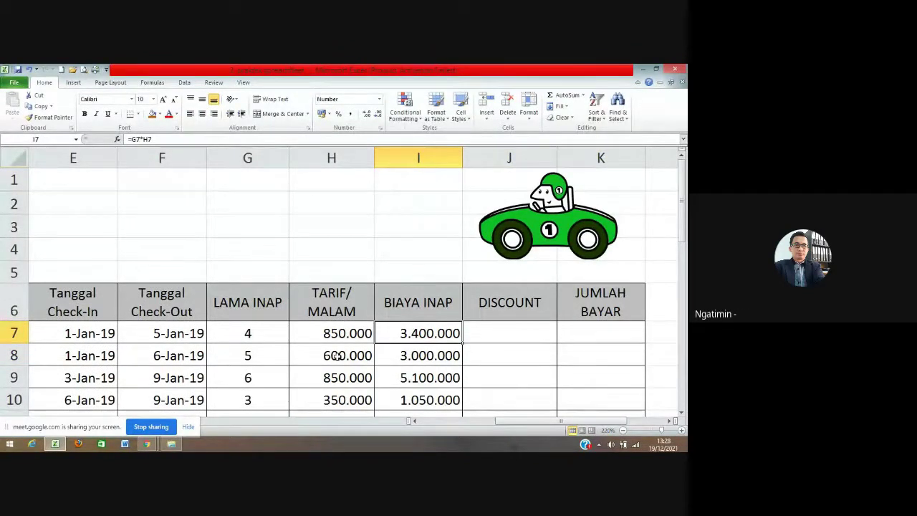
key("F2")
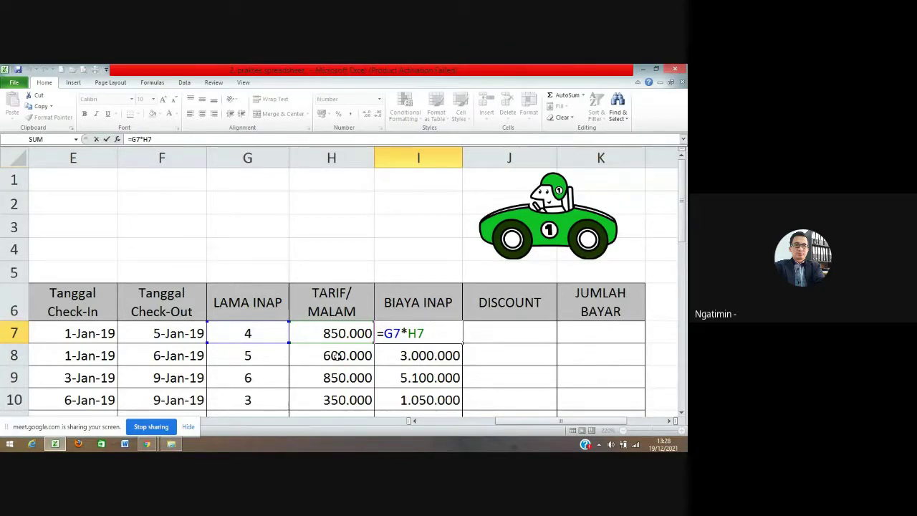
key("Return")
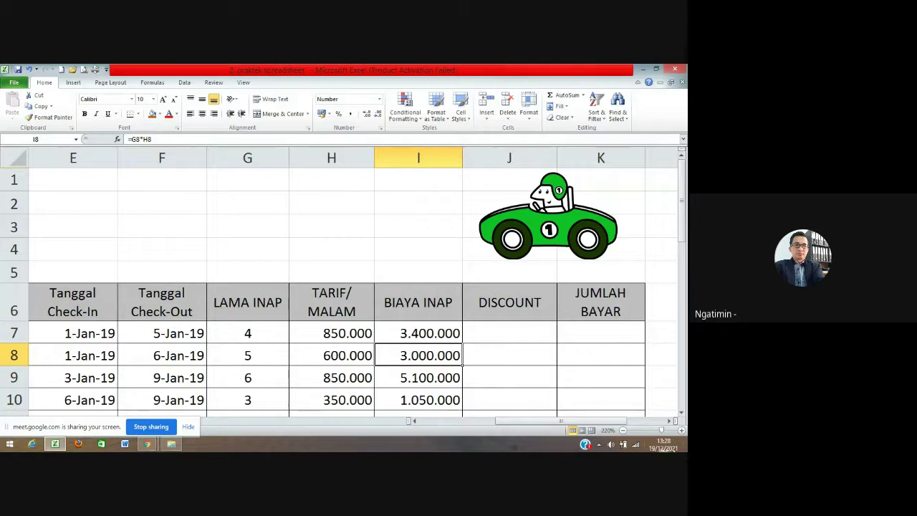
- Check the discount rule in the notes and begin an IF formula in DISCOUNT cell J7 that tests G7>4
left_click_drag(662, 430, 652, 430)
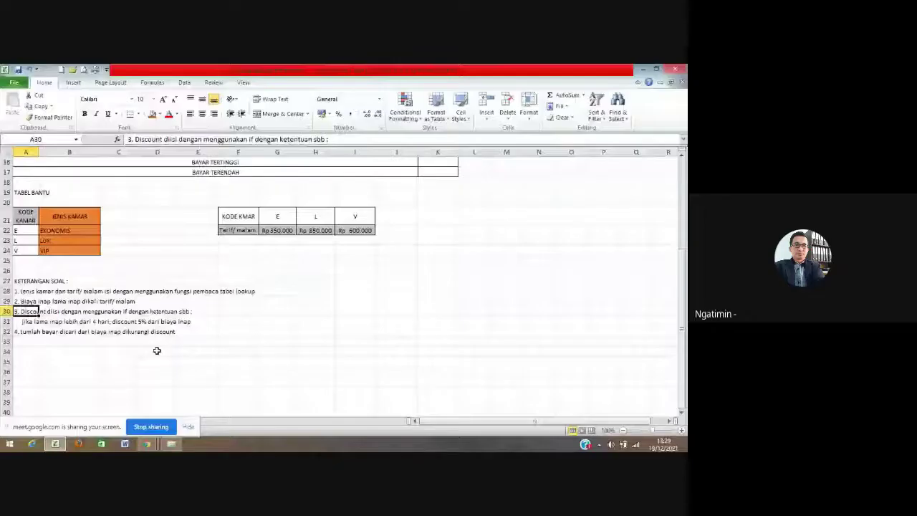
scroll(157, 350, "up", 5)
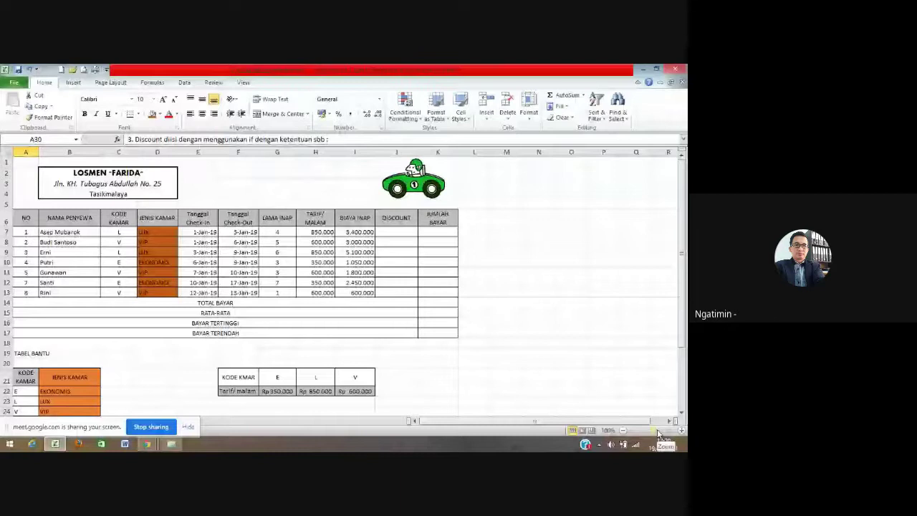
left_click(657, 431)
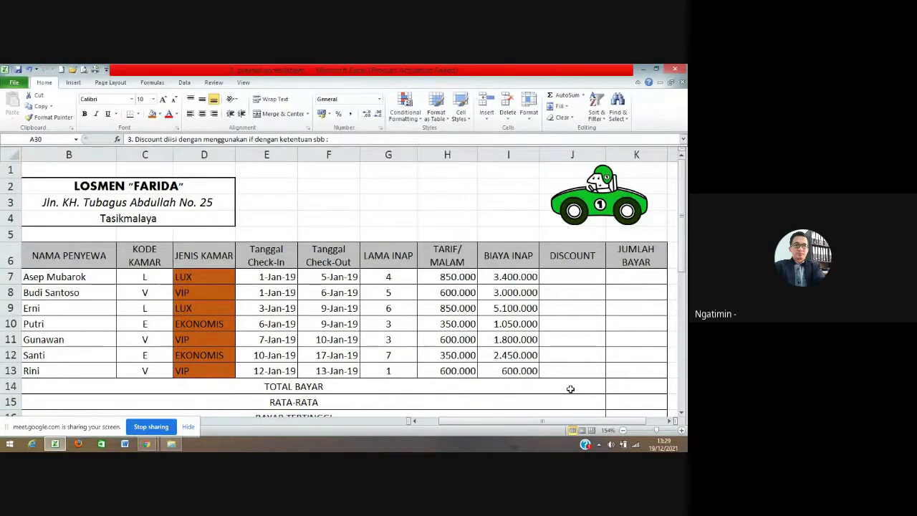
left_click(558, 278)
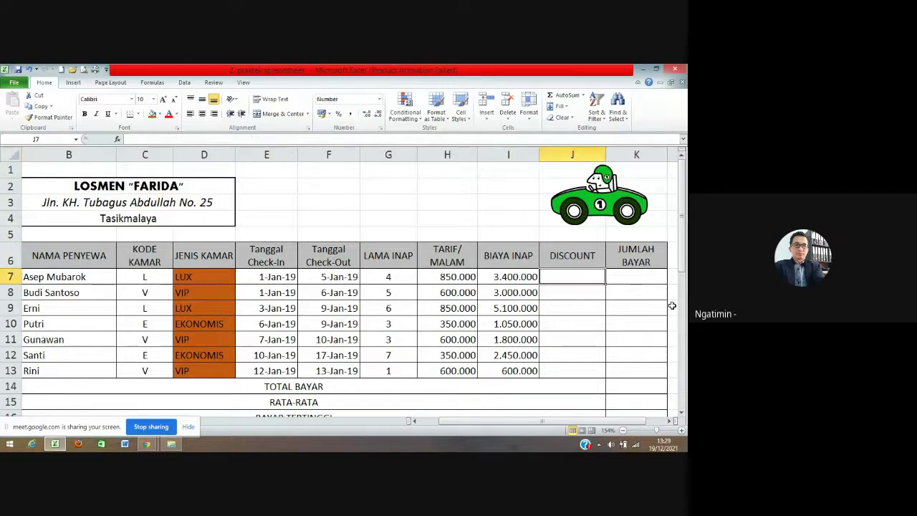
type("=")
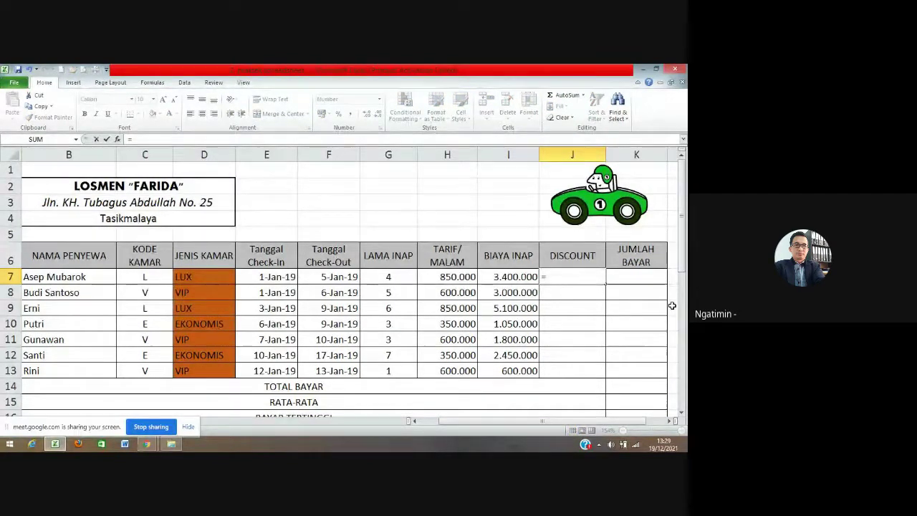
type("if")
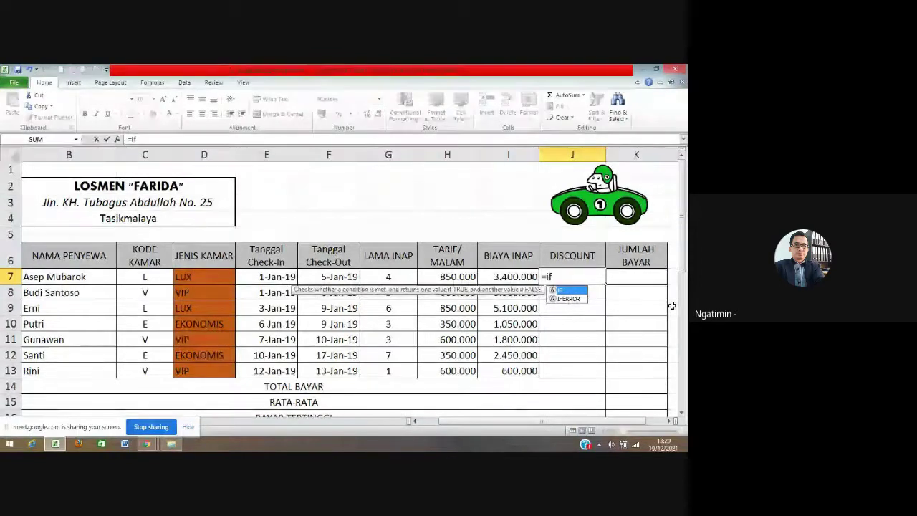
type("(")
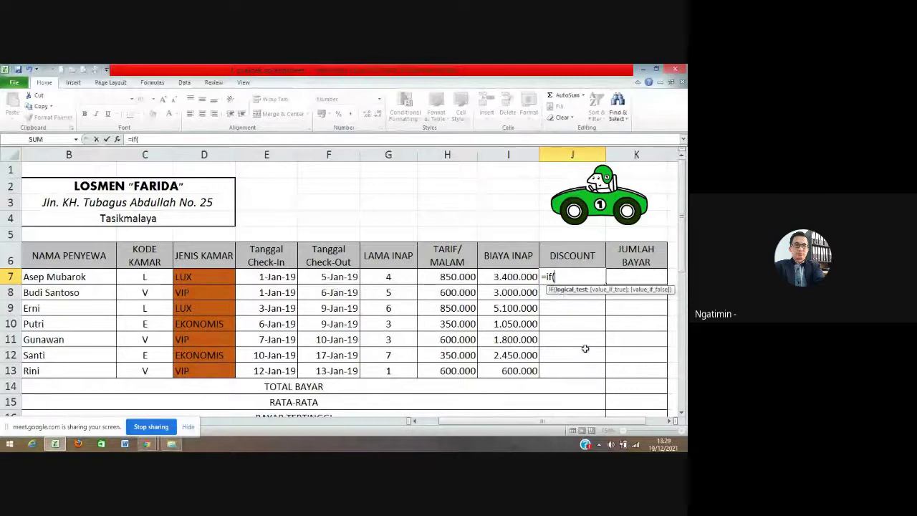
left_click(400, 275)
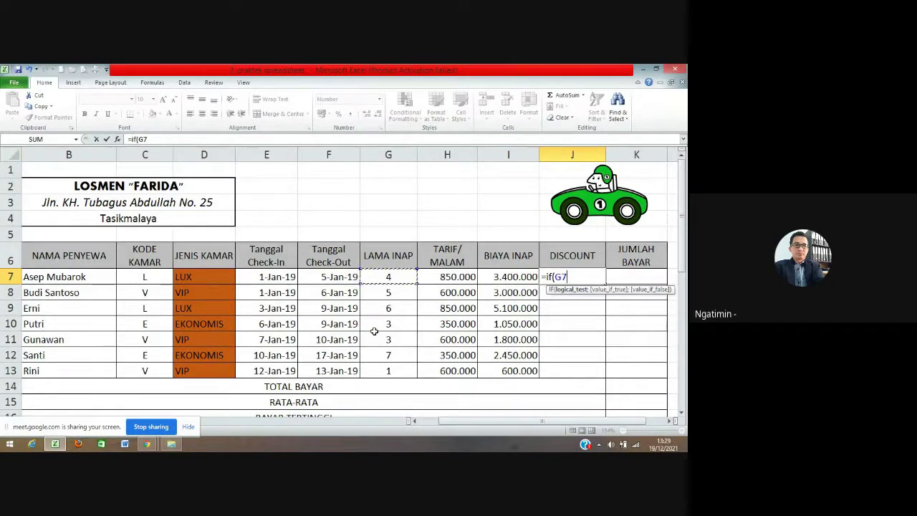
type(">")
type("4")
type(";")
key("BackSpace")
type(";")
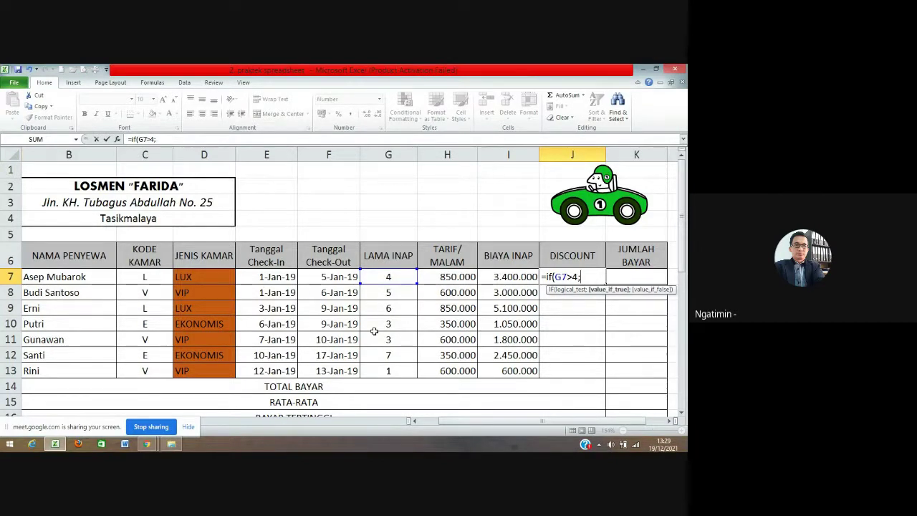
- Finish the J7 IF formula with 5%*I7 as the true value and no false value
type("5%")
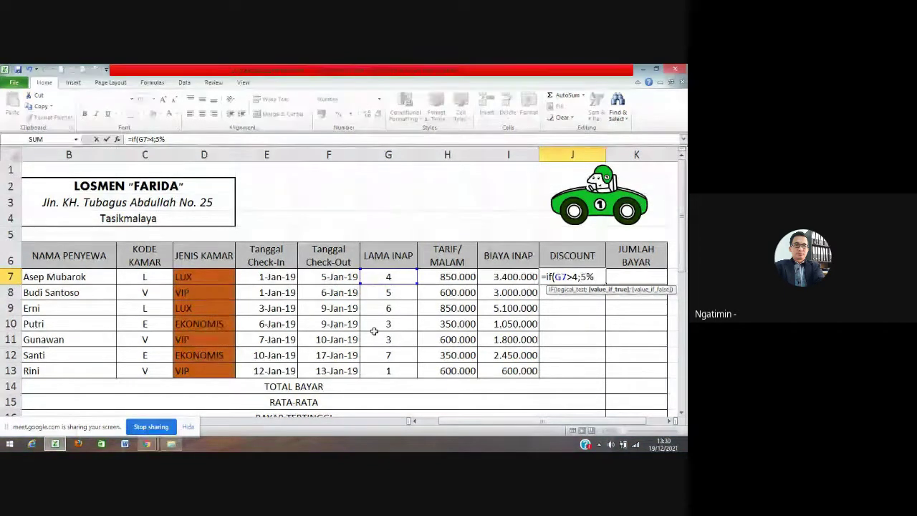
type("*")
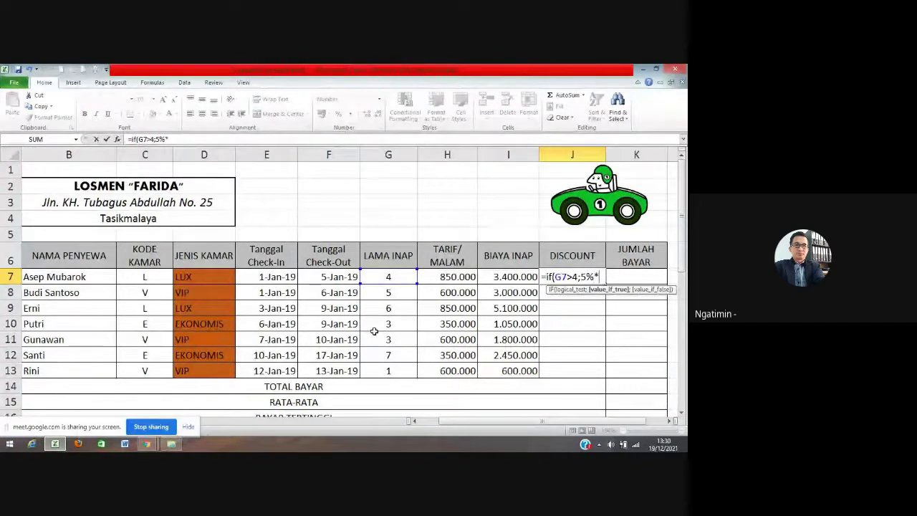
left_click(500, 281)
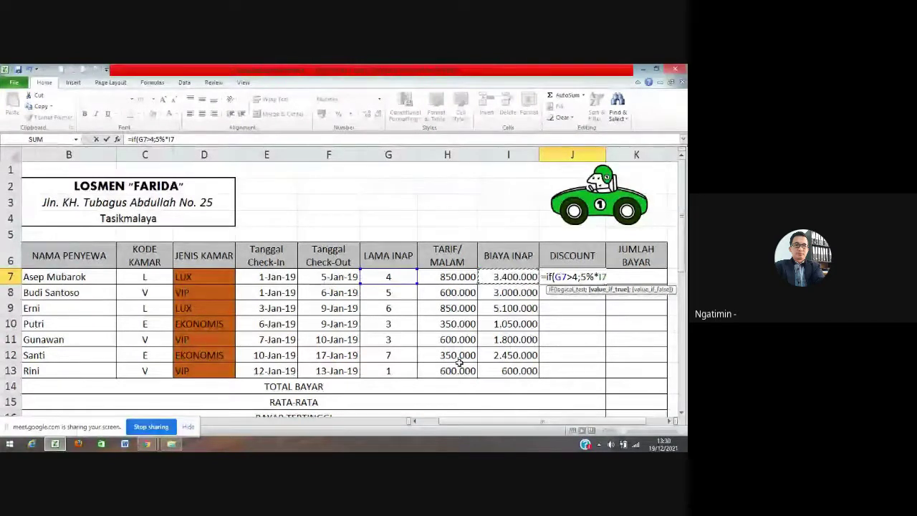
type(")")
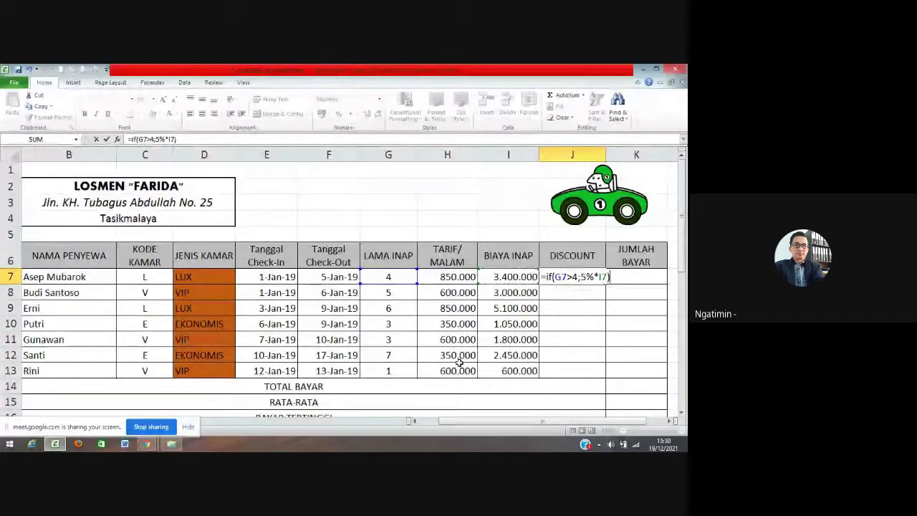
key("Return")
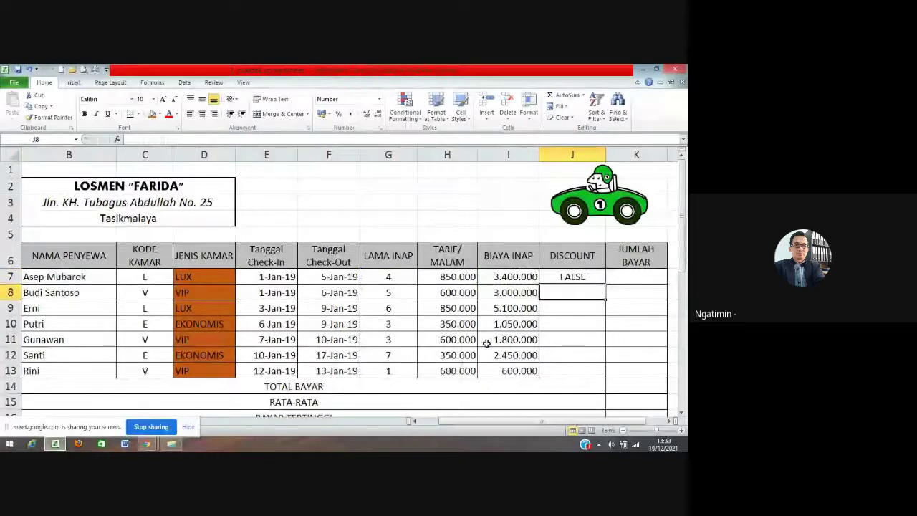
- Copy the two-argument IF formula from J7 to the remaining DISCOUNT cells J8:J13
key("Up")
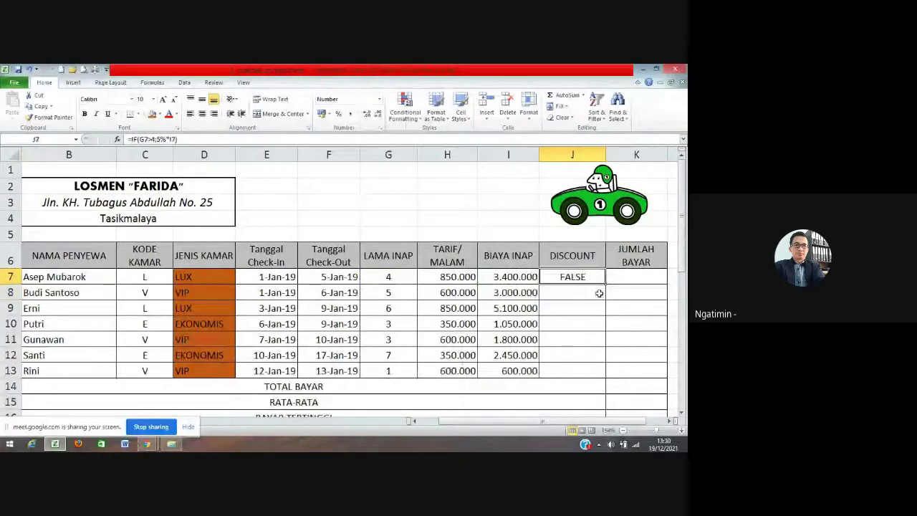
key("ctrl+c")
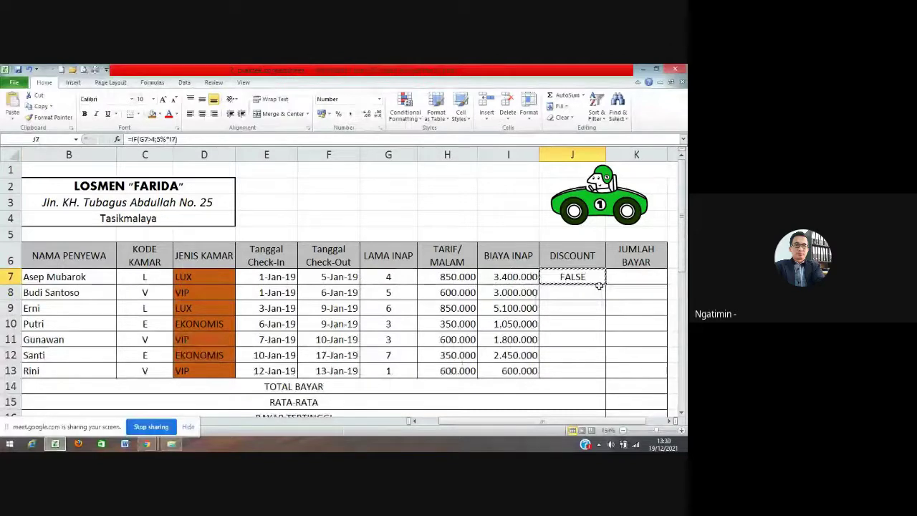
double_click(599, 285)
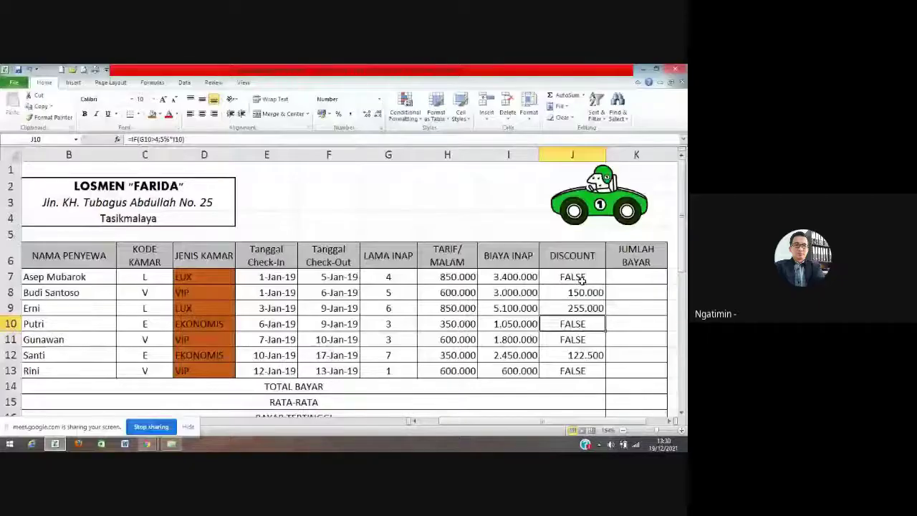
- Add 0 as the false value in the J7 discount formula, making it =IF(G7>4;5%*I7;0)
double_click(581, 280)
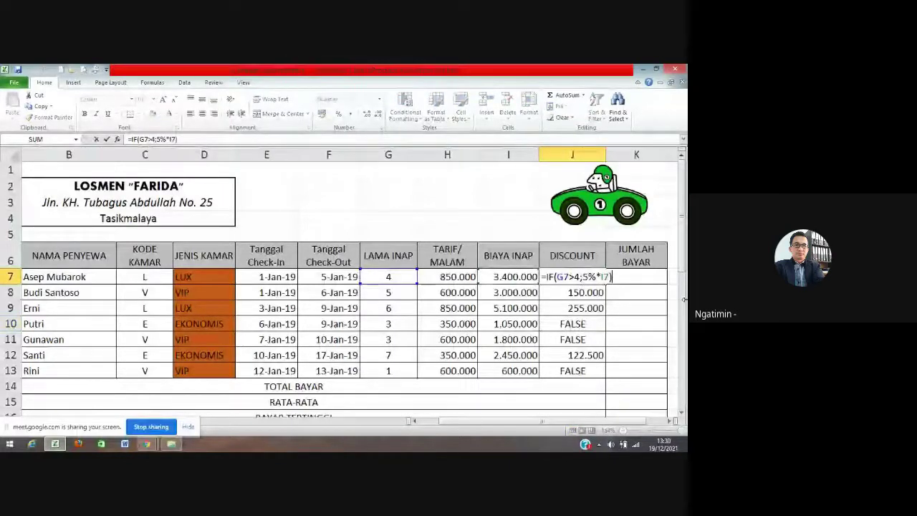
key("Left")
type(";")
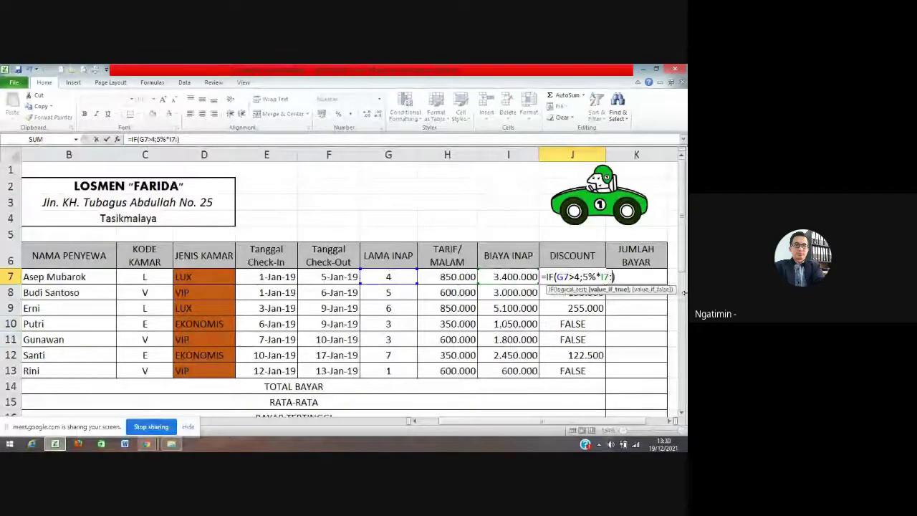
key("Return")
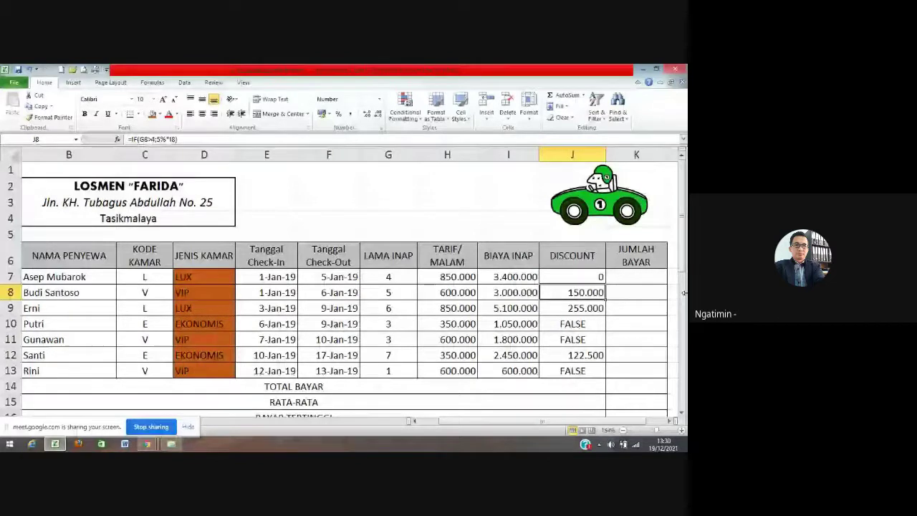
- Copy the corrected discount formula from J7 over the DISCOUNT cells J8:J13
left_click(598, 273)
key("ctrl+c")
key("Down")
key("shift+Down")
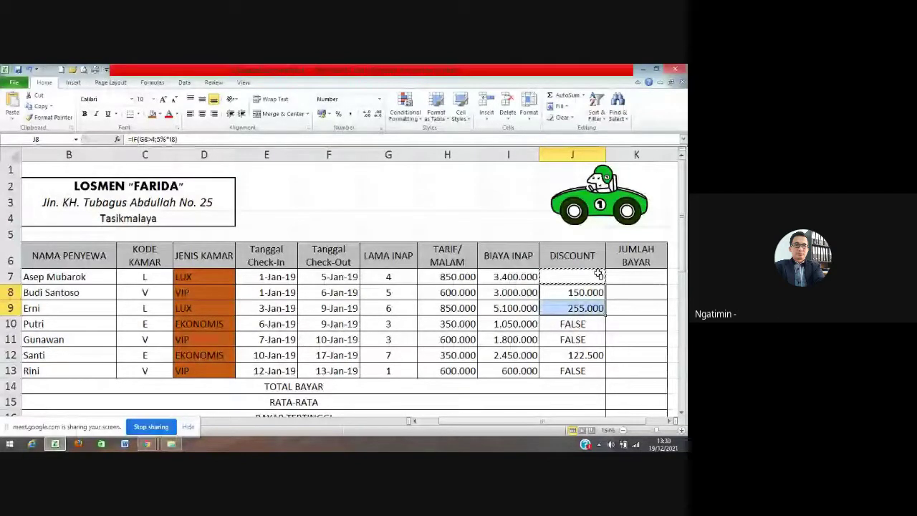
key("shift+Down")
key("shift+Down")
key("shift+Down")
key("shift+Down")
key("Return")
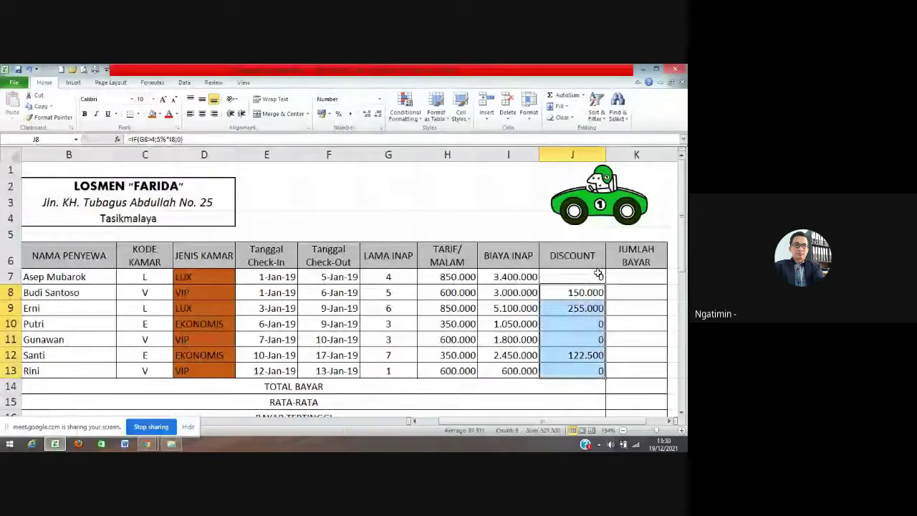
- Clear the DISCOUNT cells J7:J13 and begin a new IF formula in J7 with the condition G7>4
left_click(598, 275)
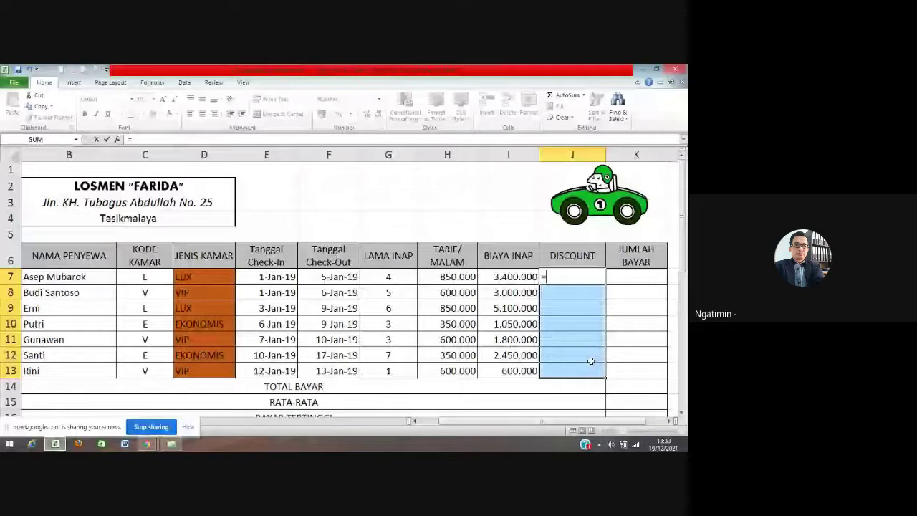
type("if")
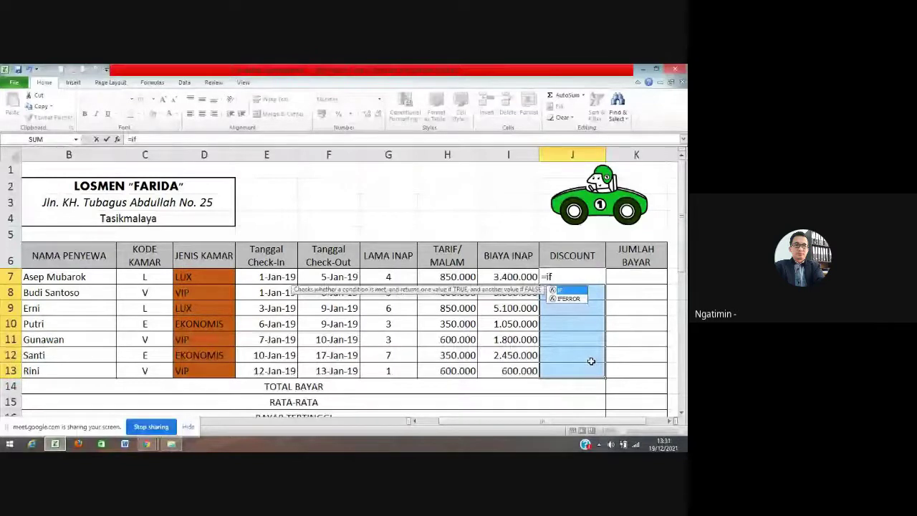
type("(")
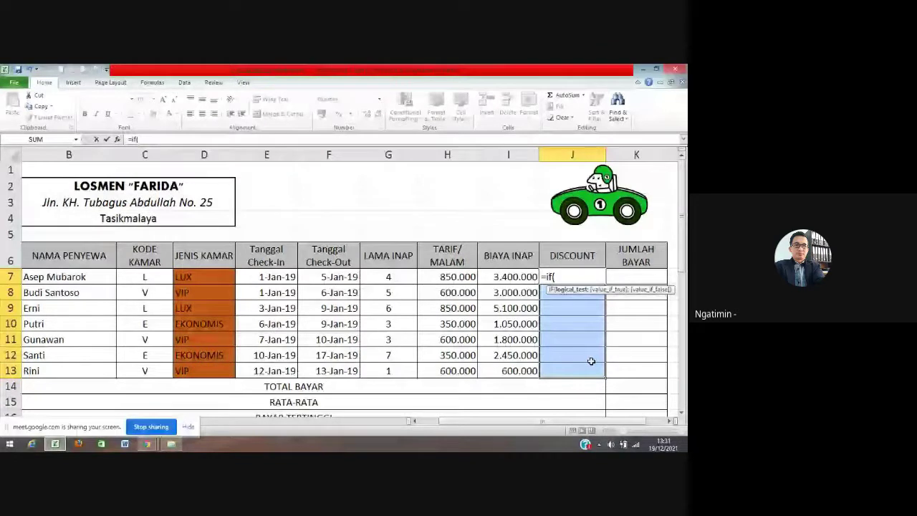
left_click(388, 277)
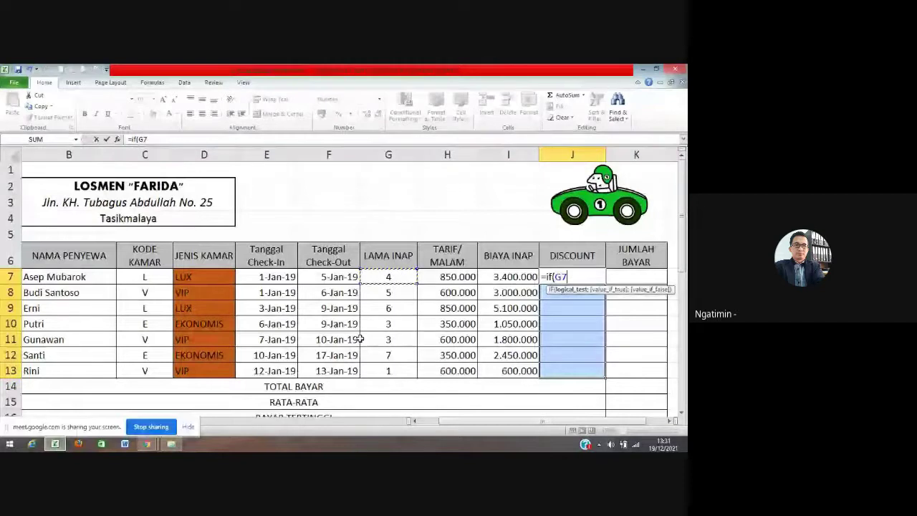
type(">")
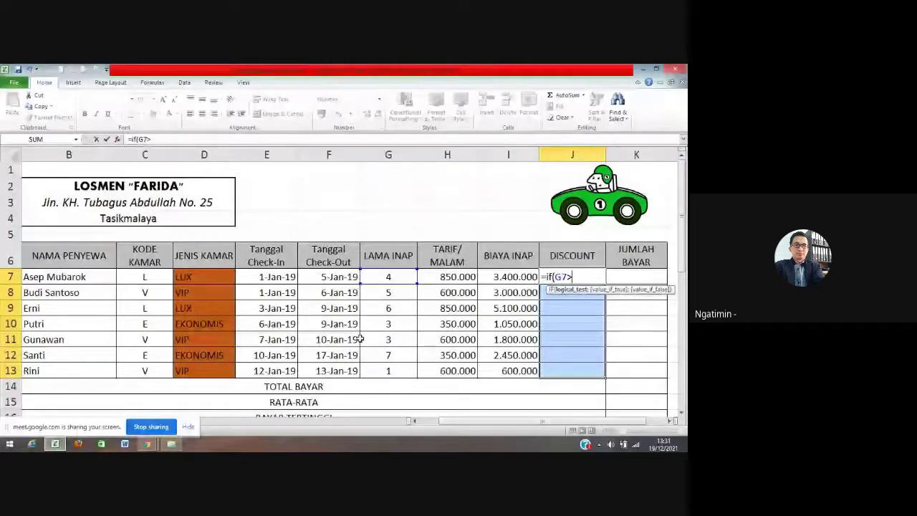
type("4,")
key("BackSpace")
type(";")
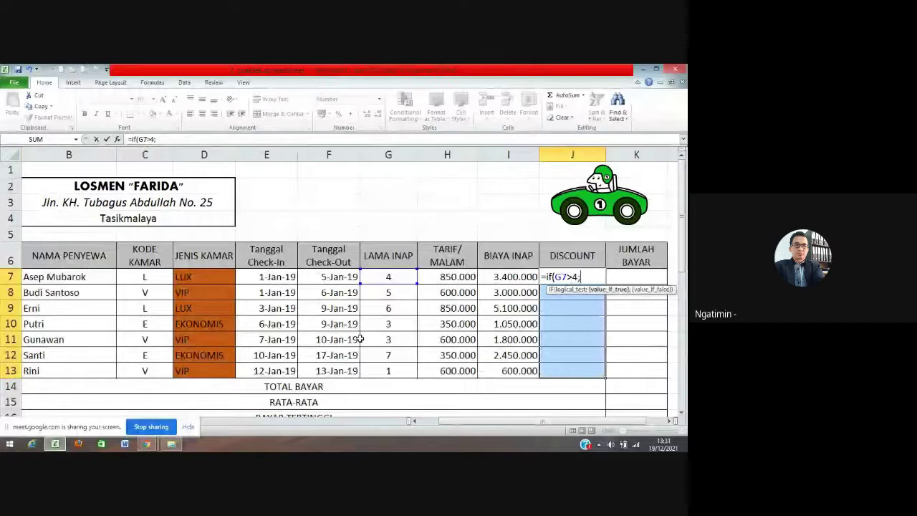
- Complete the J7 discount formula with 5%*I7 as the true value and 0 as the false value
type("5")
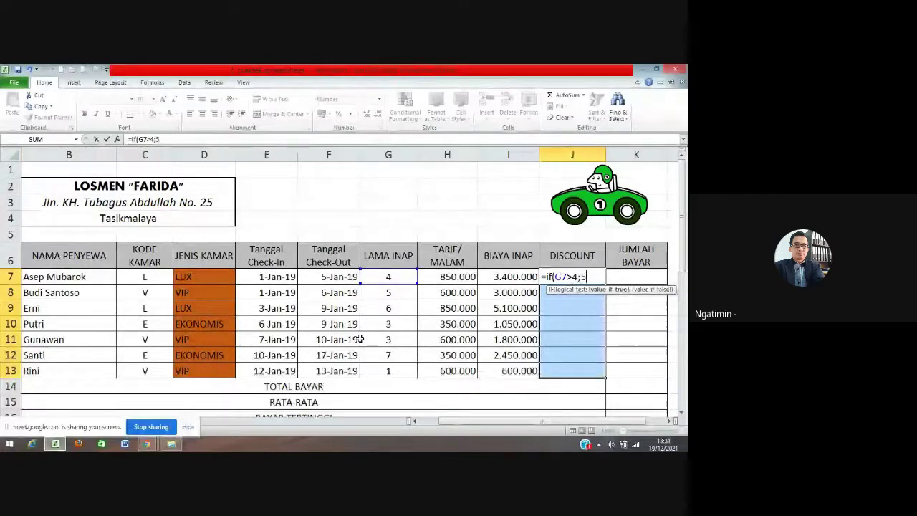
type("%*")
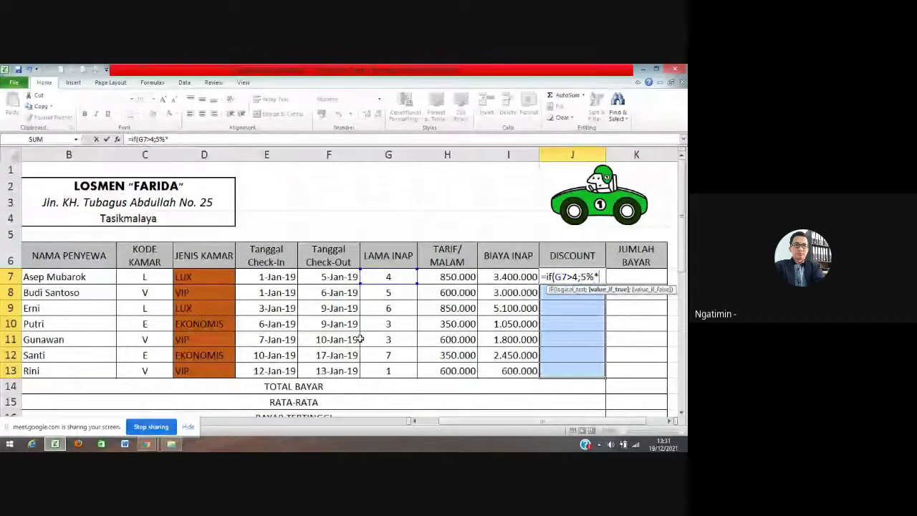
left_click(518, 282)
type(";0")
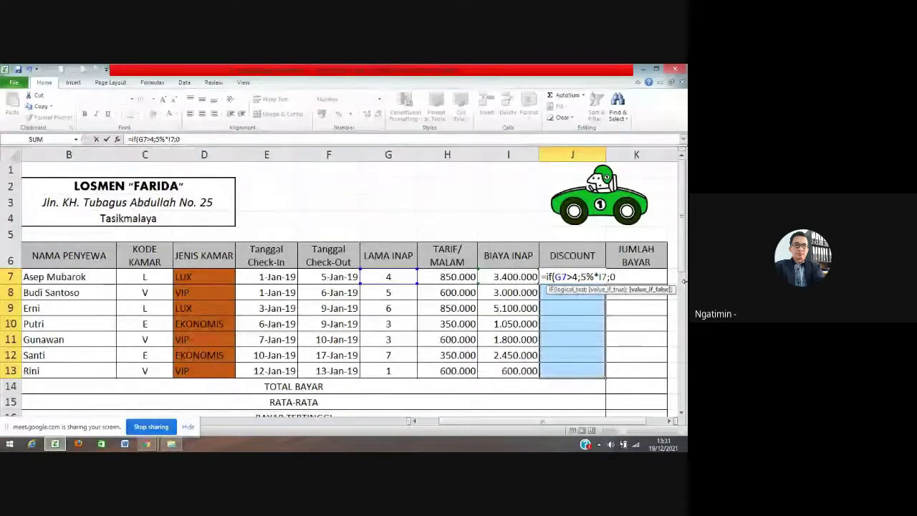
key("Return")
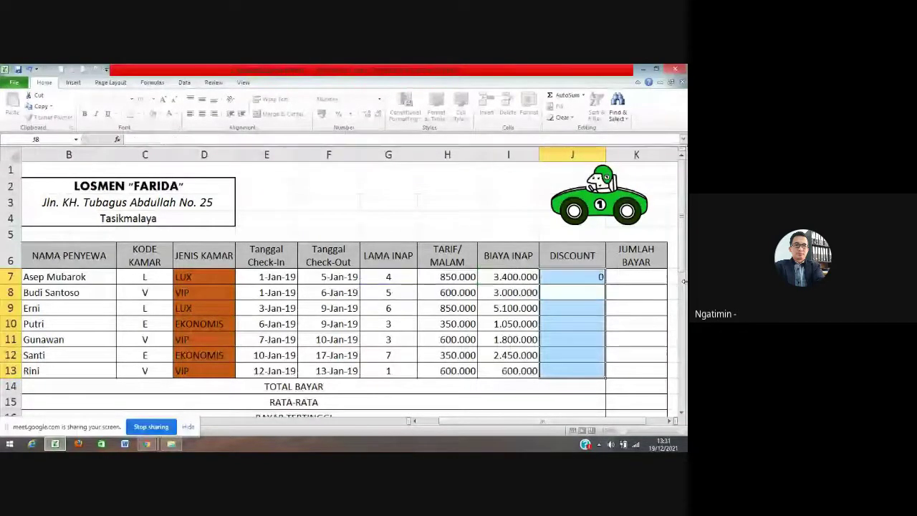
- Copy the discount formula from J7 into the remaining DISCOUNT cells J8:J13
left_click(563, 279)
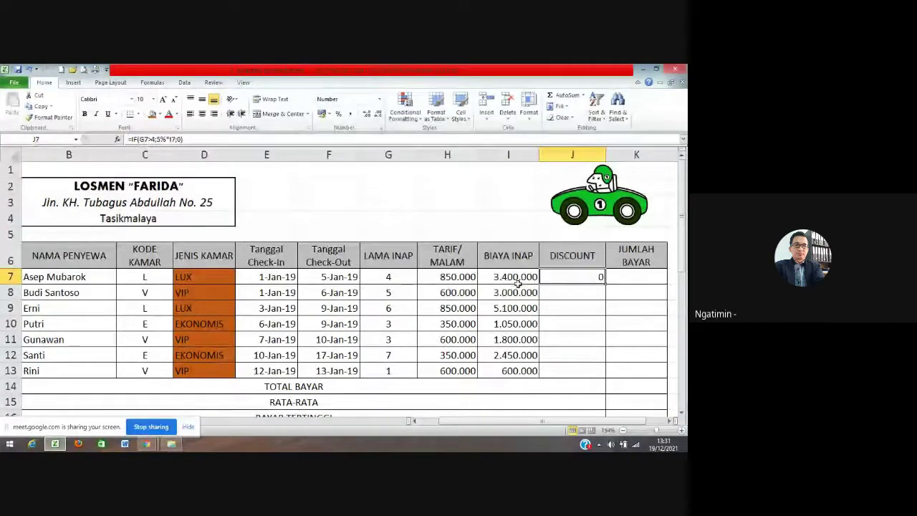
left_click(560, 322)
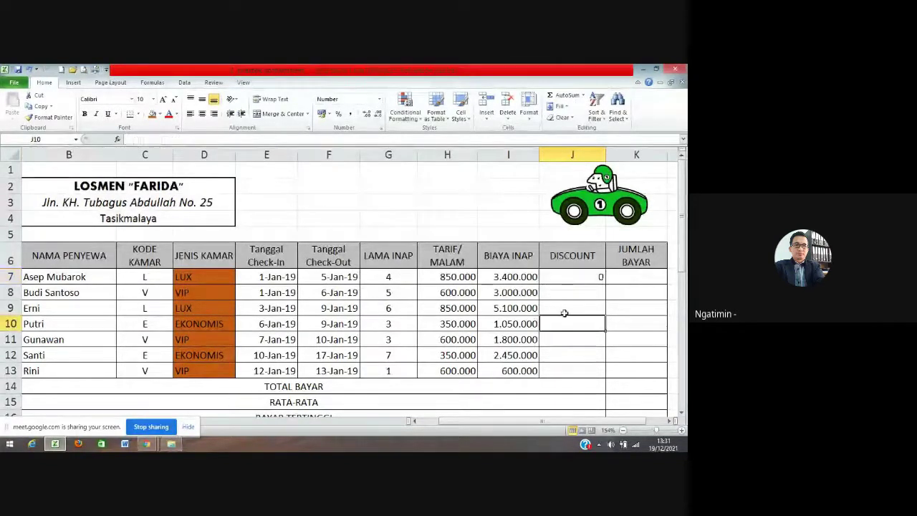
left_click(567, 278)
key("ctrl+c")
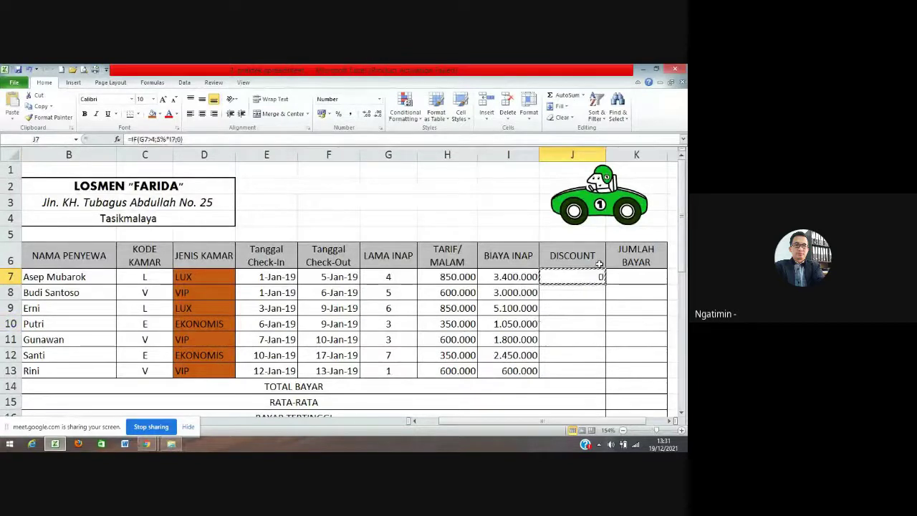
key("Down")
key("shift+Down")
key("shift+Down")
key("shift+Down")
key("shift+Down")
key("shift+Down")
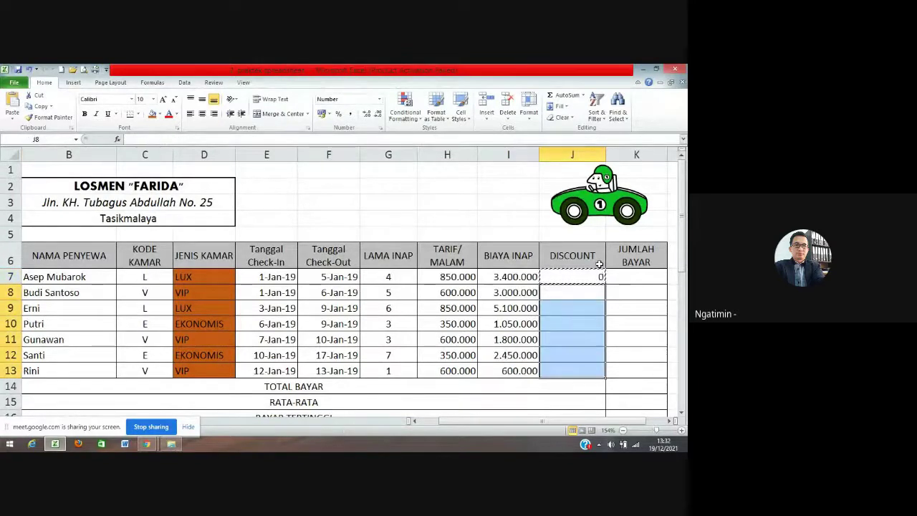
key("Return")
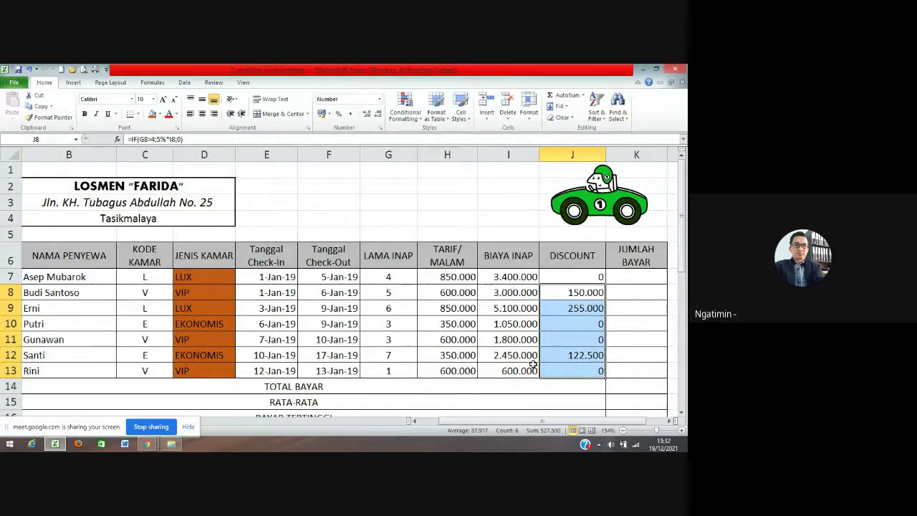
- Check the J7 discount formula and read the KETERANGAN SOAL instructions on how to calculate JUMLAH BAYAR
left_click(583, 340)
left_click(579, 277)
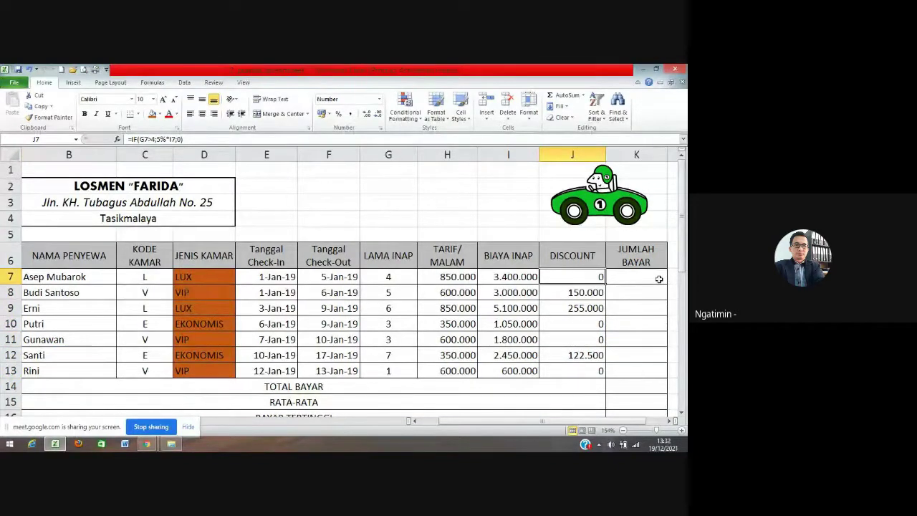
key("F2")
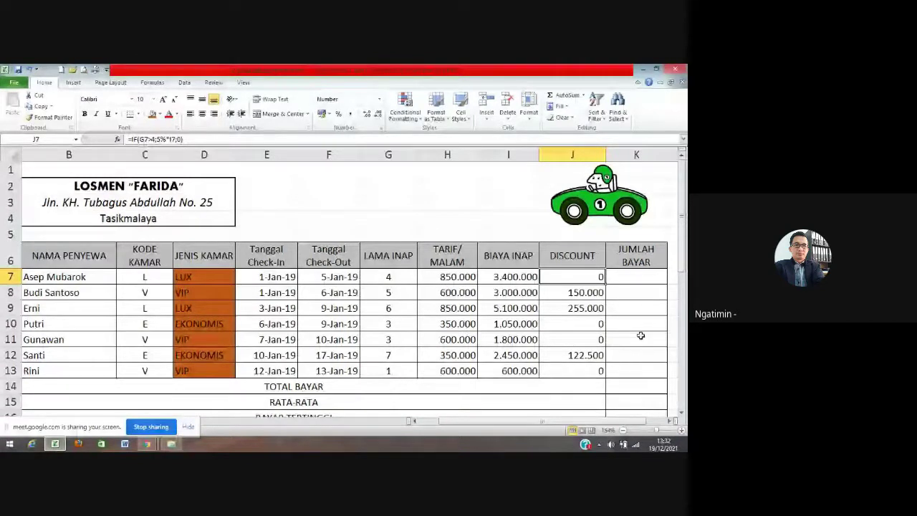
key("Right")
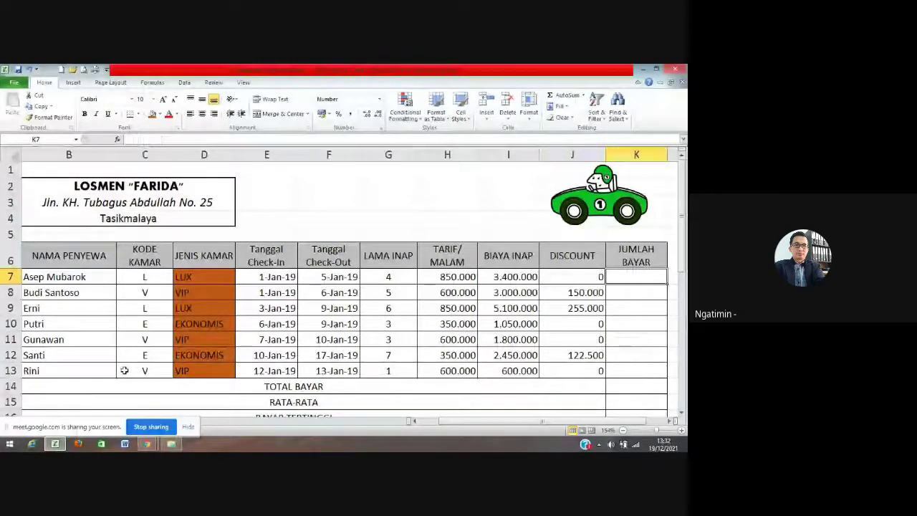
scroll(124, 371, "down", 8)
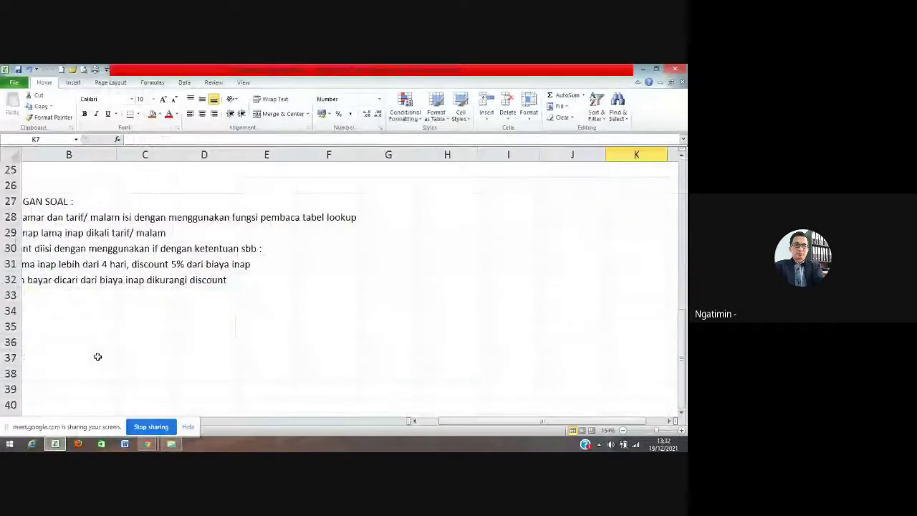
left_click(414, 422)
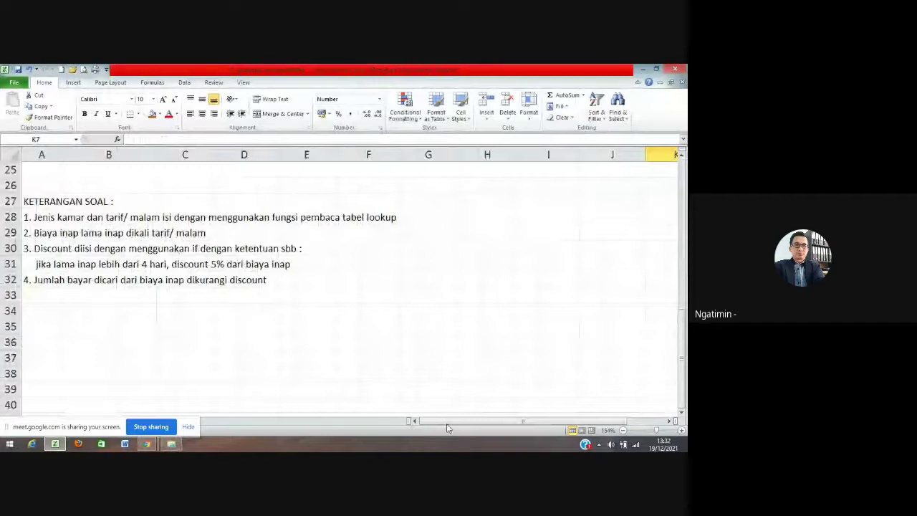
scroll(508, 401, "up", 4)
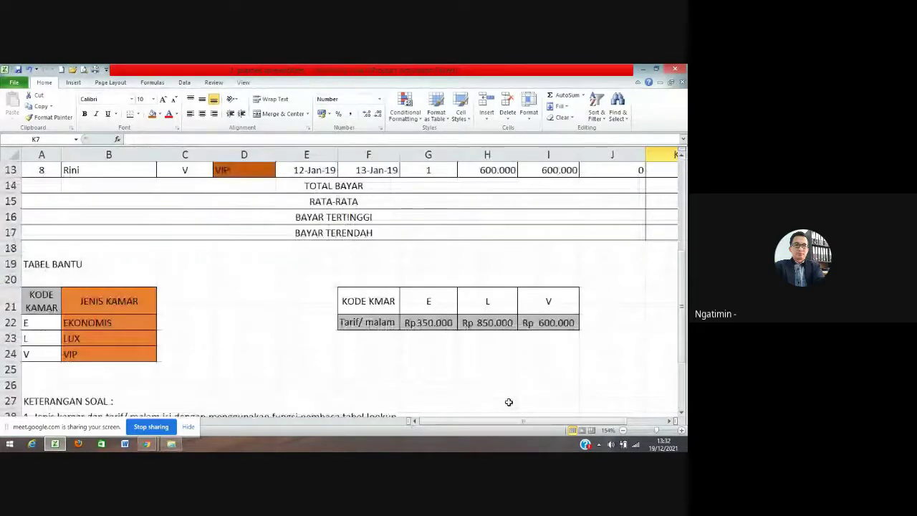
scroll(508, 401, "up", 3)
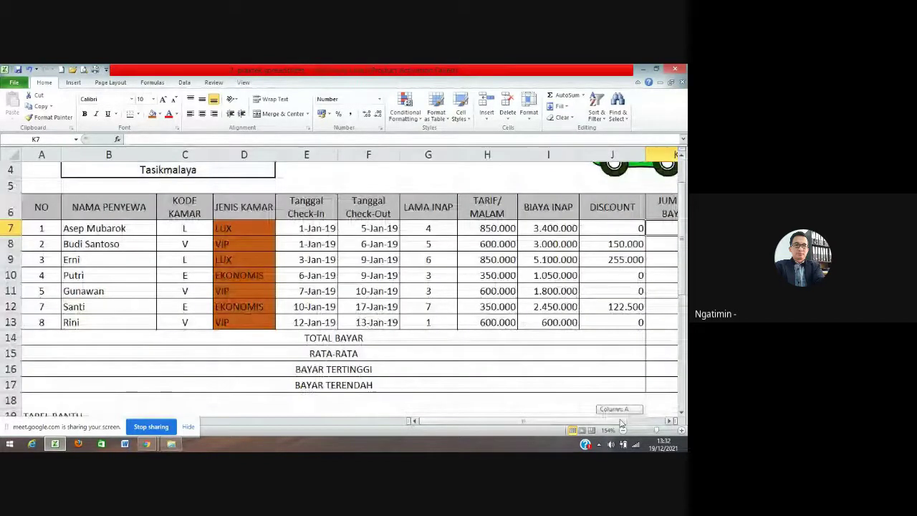
left_click_drag(622, 423, 660, 422)
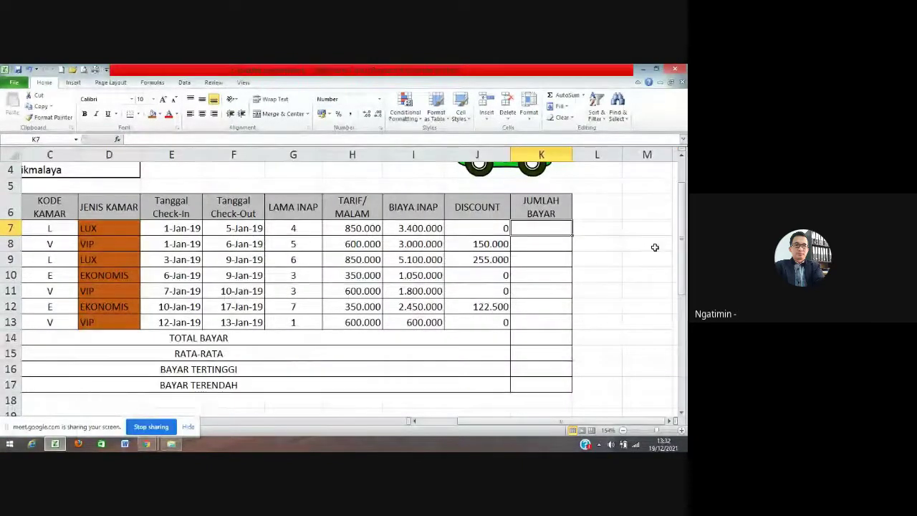
- Enter the formula =I7-J7 in the JUMLAH BAYAR cell K7 to subtract the discount from BIAYA INAP
type("=")
key("Left")
key("Left")
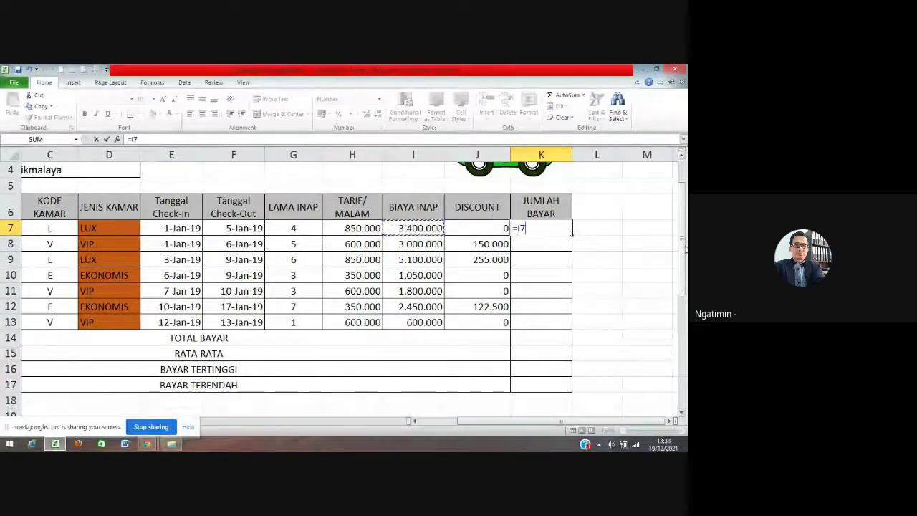
type("-")
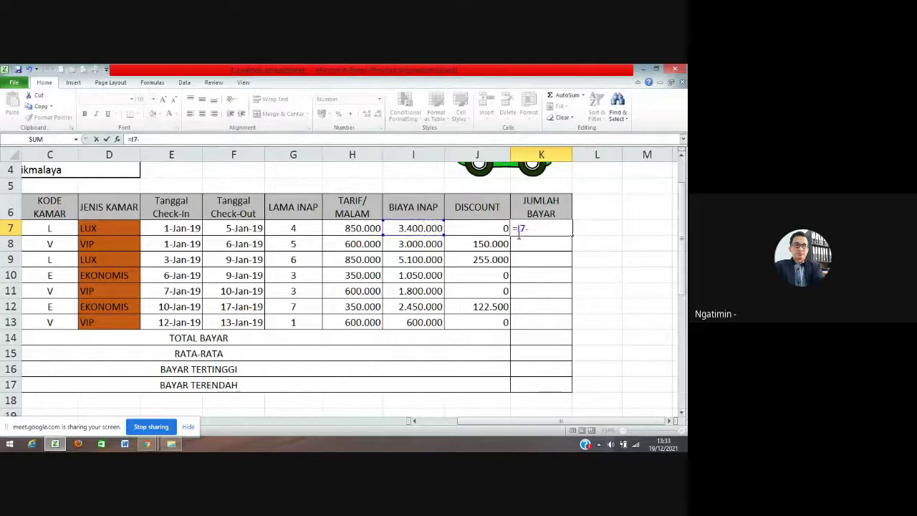
left_click(481, 231)
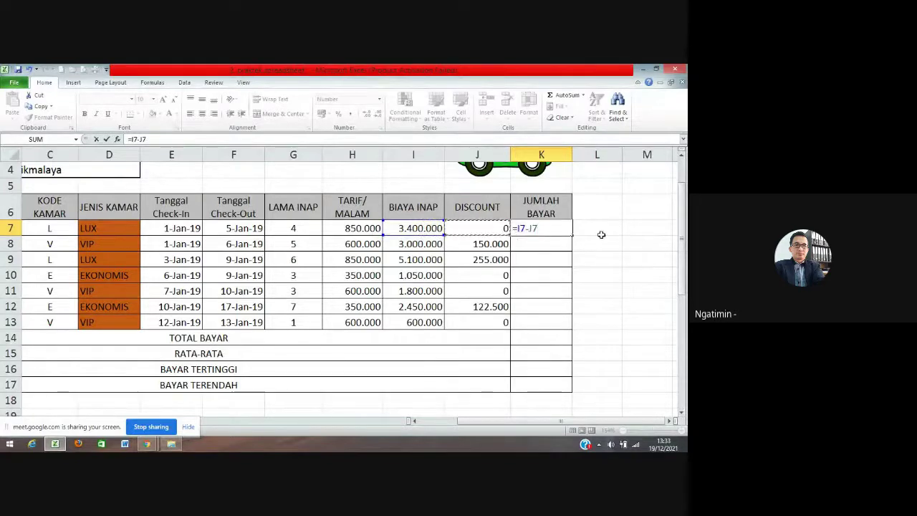
key("Return")
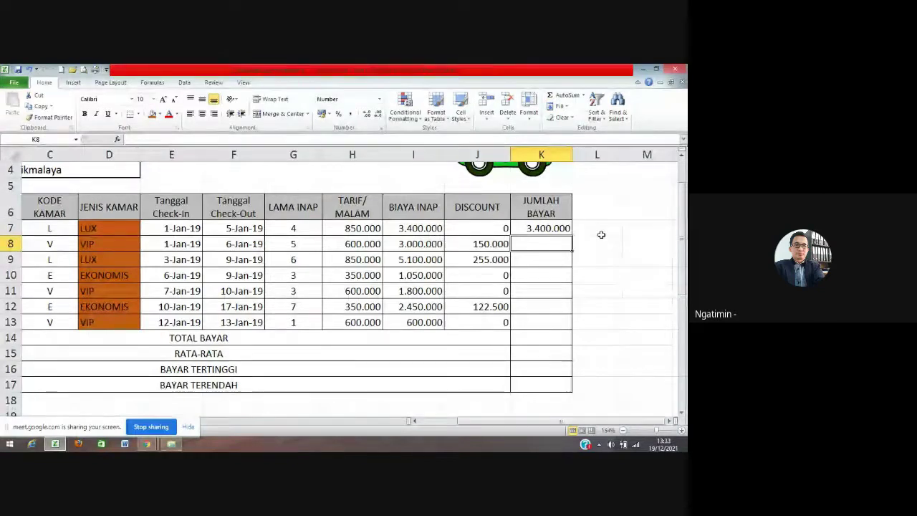
- Copy the payment formula from K7 into the remaining JUMLAH BAYAR cells K8:K13
key("Up")
key("ctrl+c")
key("Down")
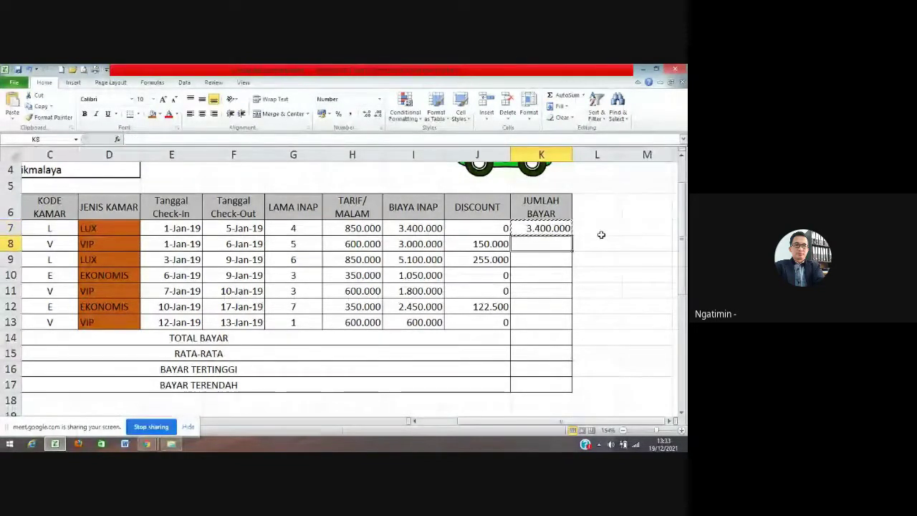
key("shift+Down")
key("shift+Down")
key("shift+Down")
key("shift+Down")
key("shift+Down")
key("Return")
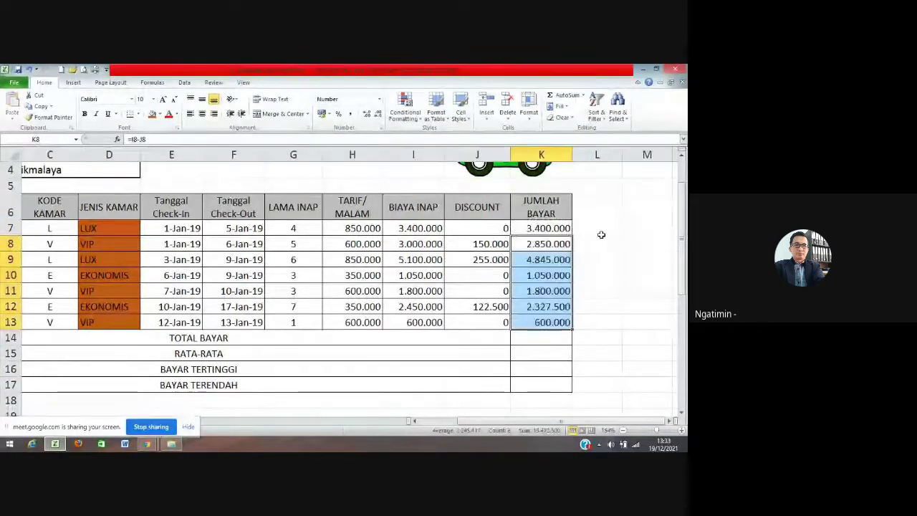
left_click(621, 260)
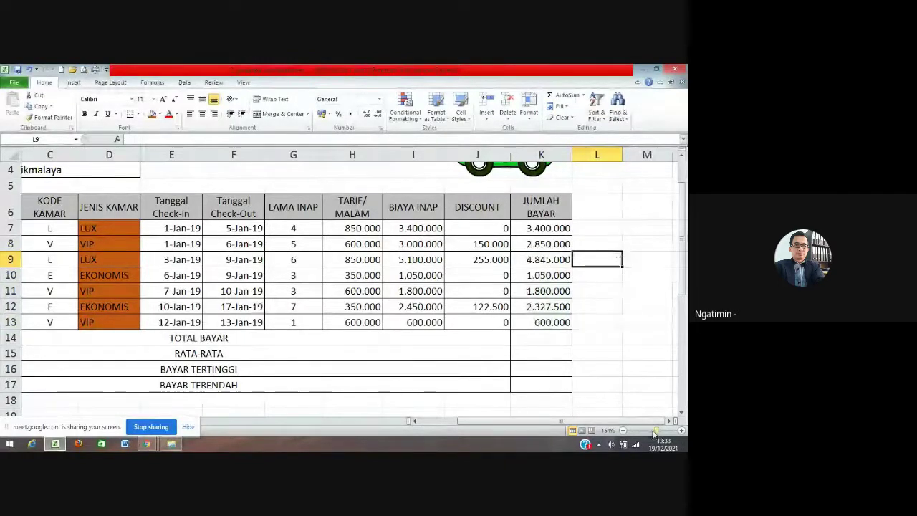
- Review the JUMLAH BAYAR formula in K7 and the summary rows below the guest table
scroll(546, 410, "down", 4)
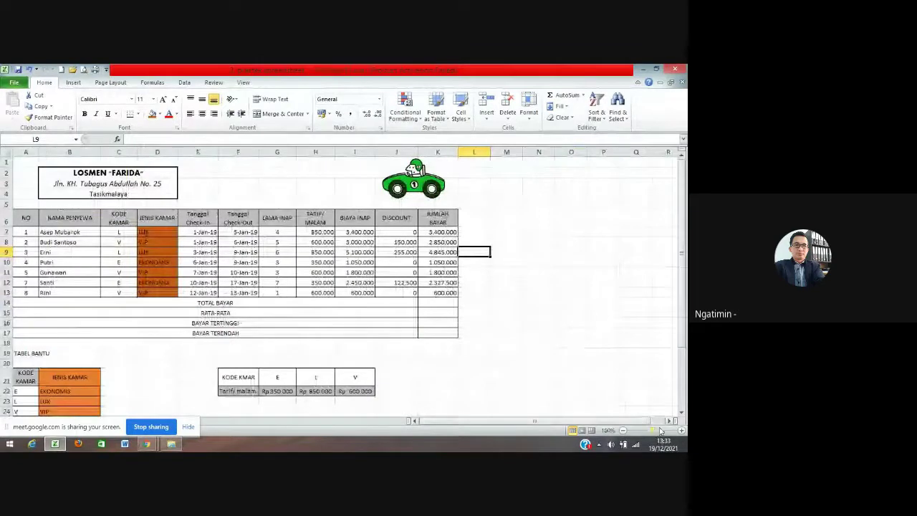
scroll(534, 406, "up", 2)
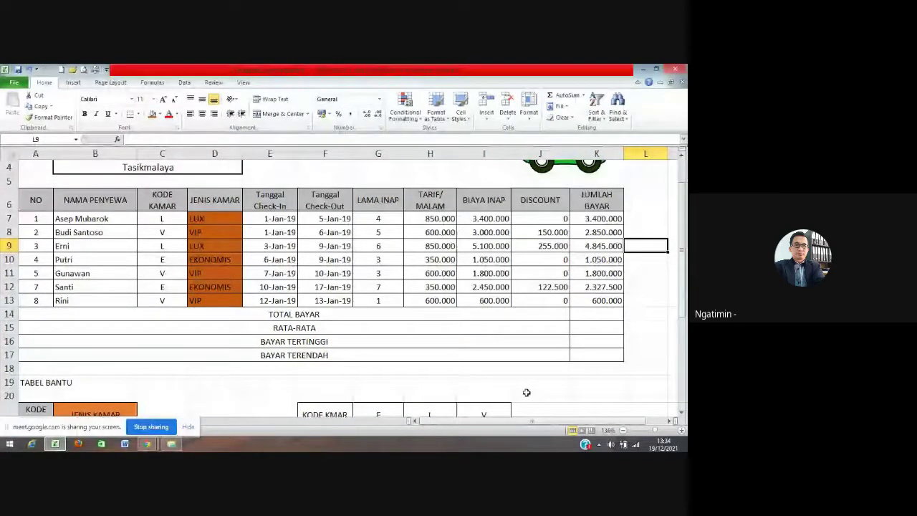
left_click(606, 219)
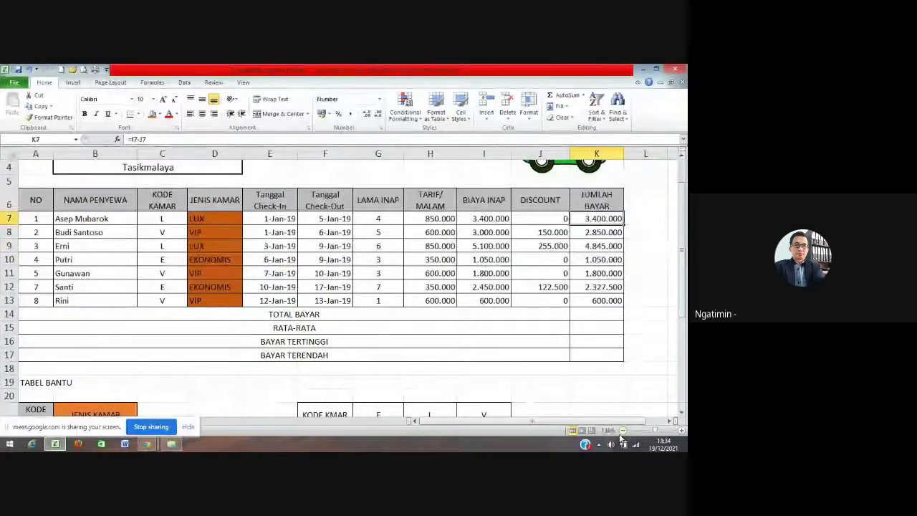
left_click(662, 432)
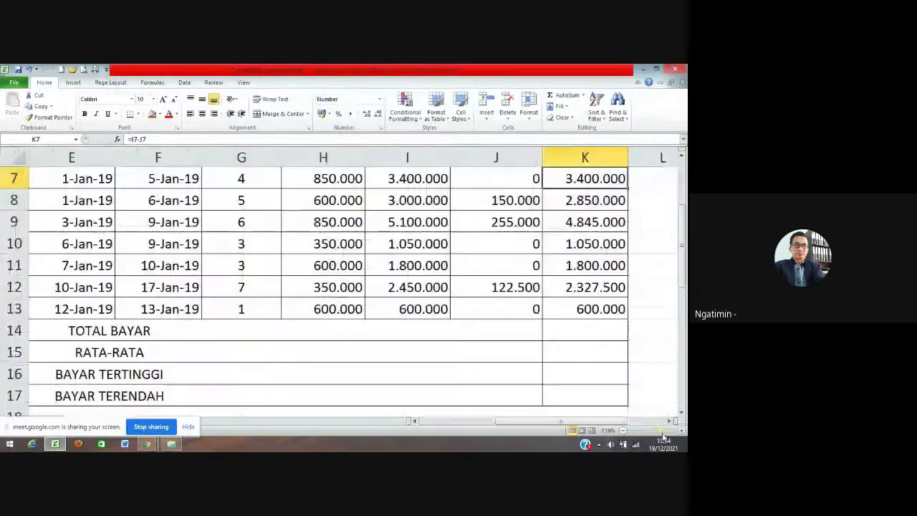
scroll(619, 343, "up", 2)
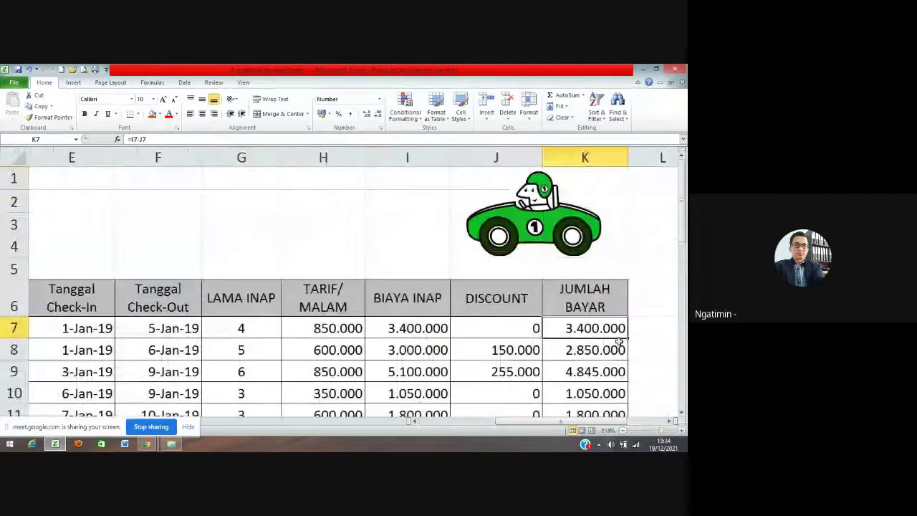
key("F2")
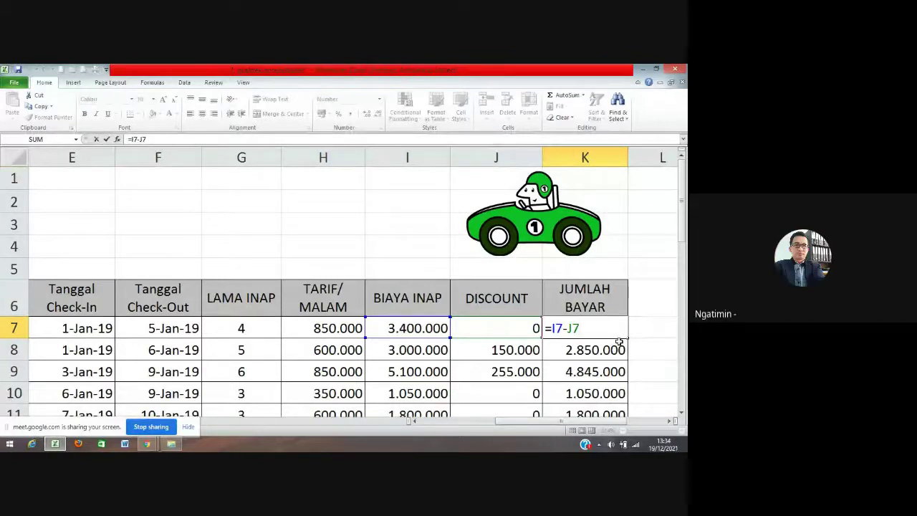
key("ctrl+Return")
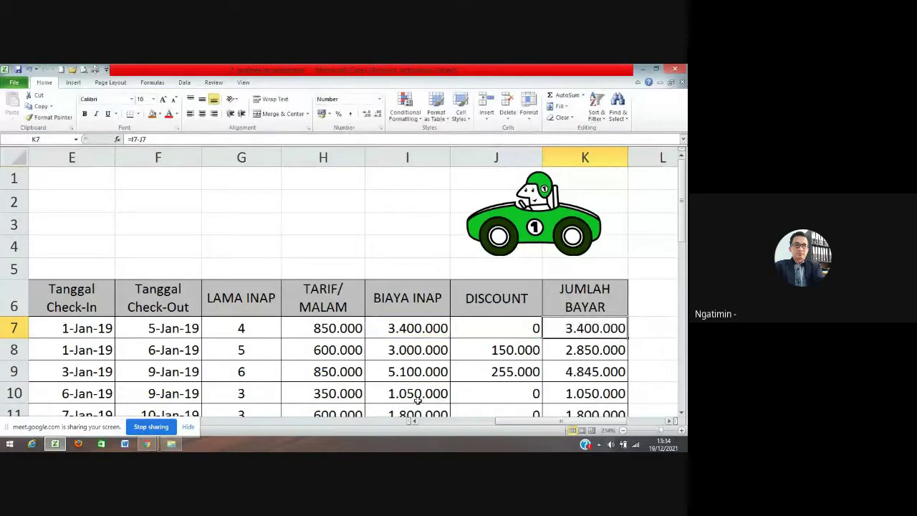
scroll(419, 387, "down", 1)
scroll(424, 380, "down", 2)
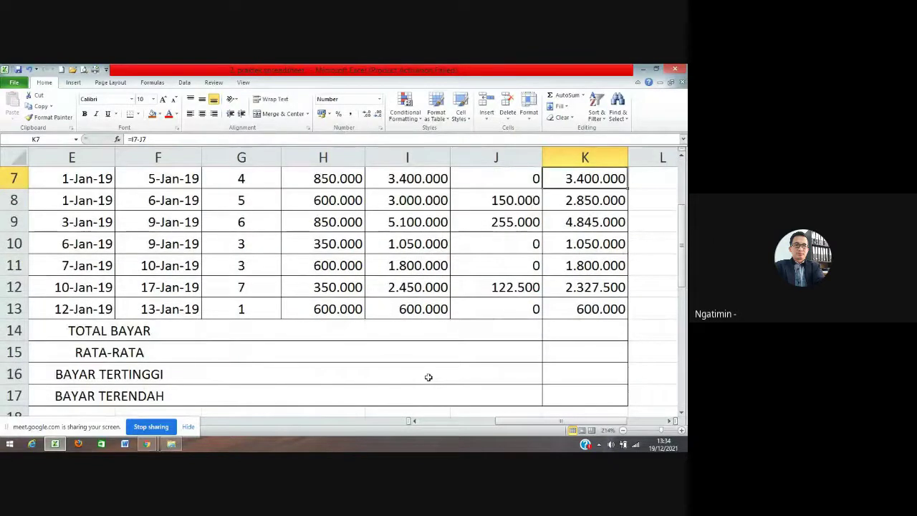
scroll(428, 377, "up", 3)
scroll(430, 377, "down", 2)
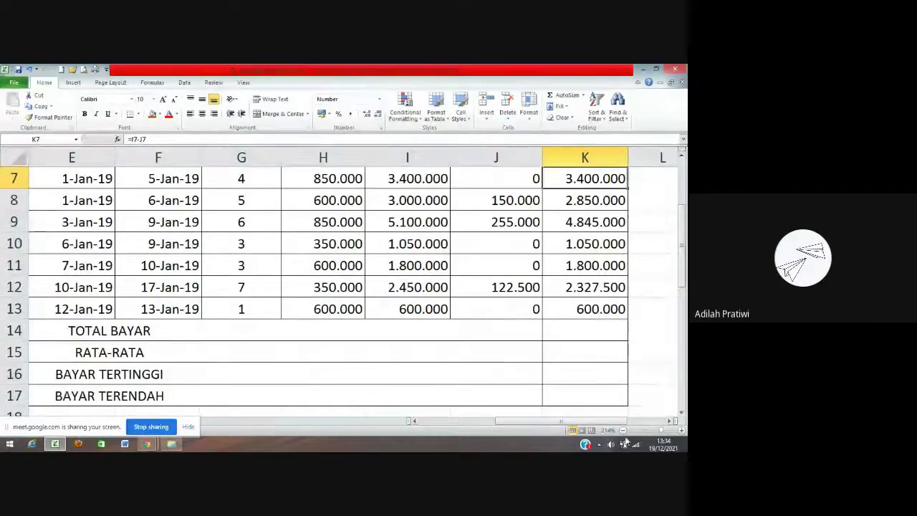
left_click(655, 431)
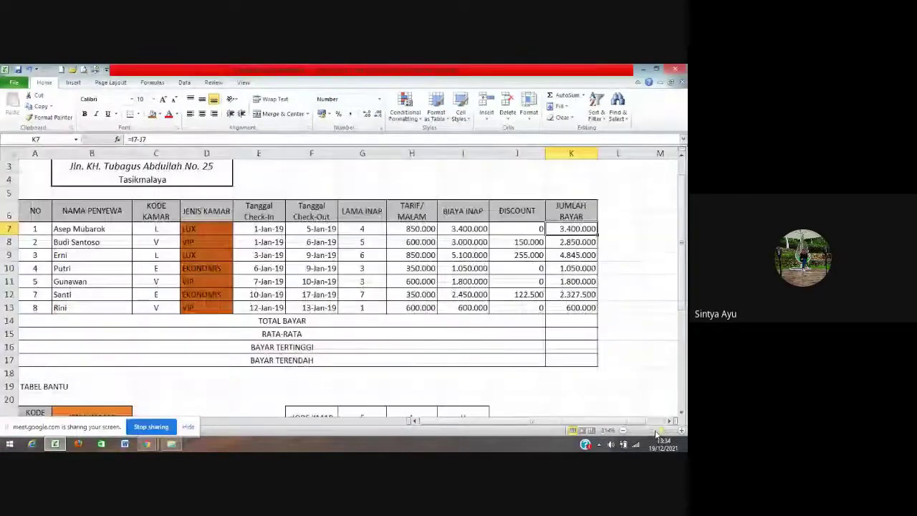
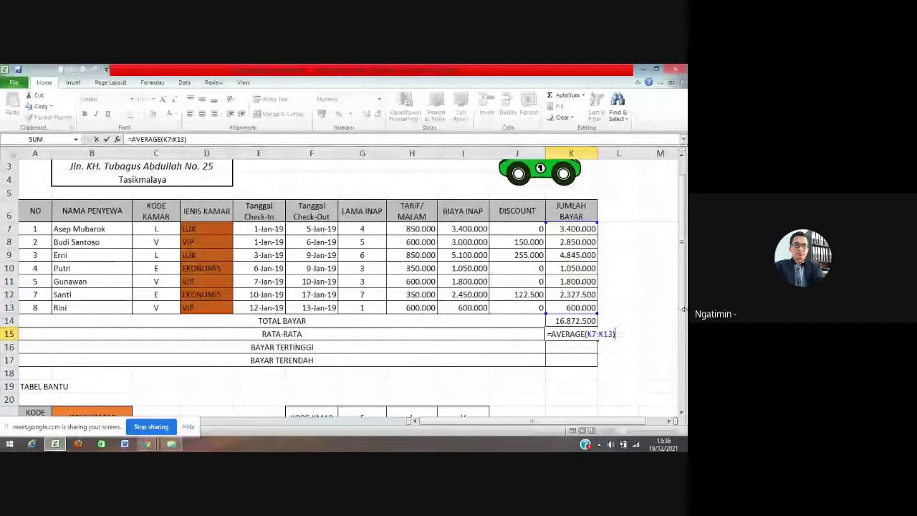
- Confirm the formula =AVERAGE(K7:K13) in the RATA-RATA cell K15 and check it
key("Return")
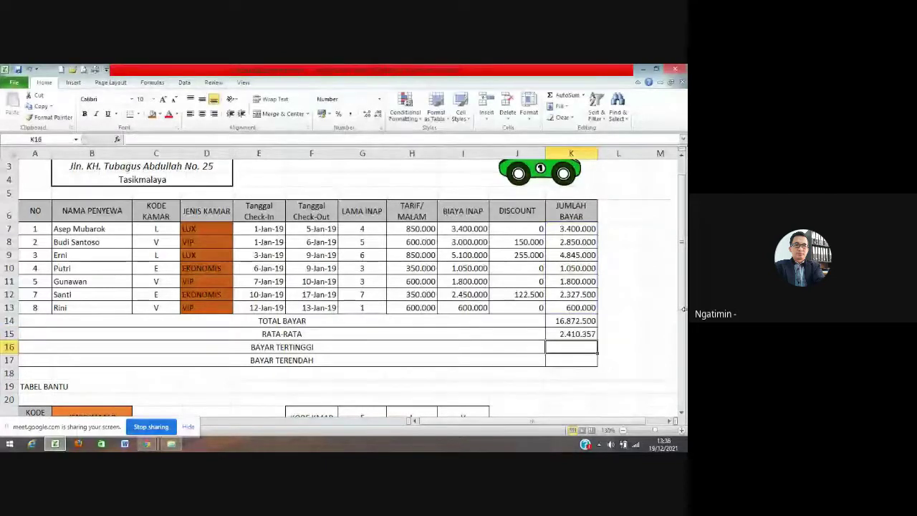
key("Up")
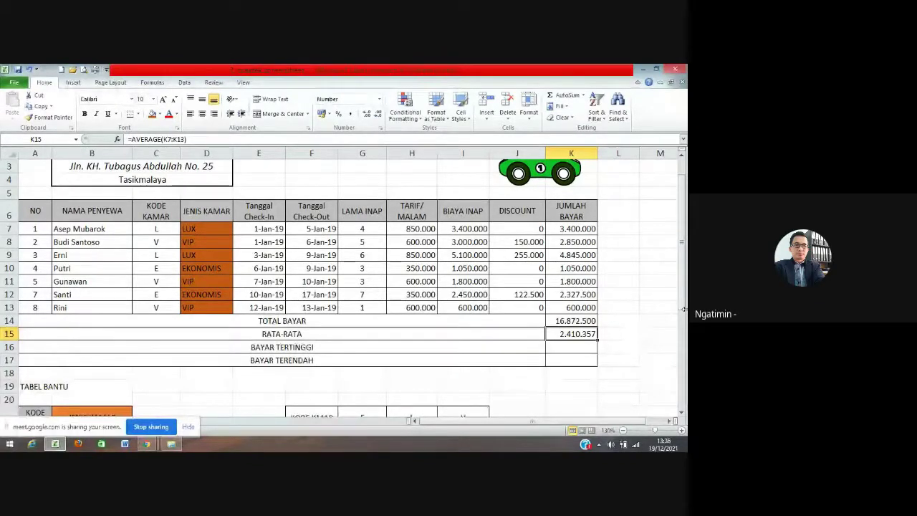
key("Down")
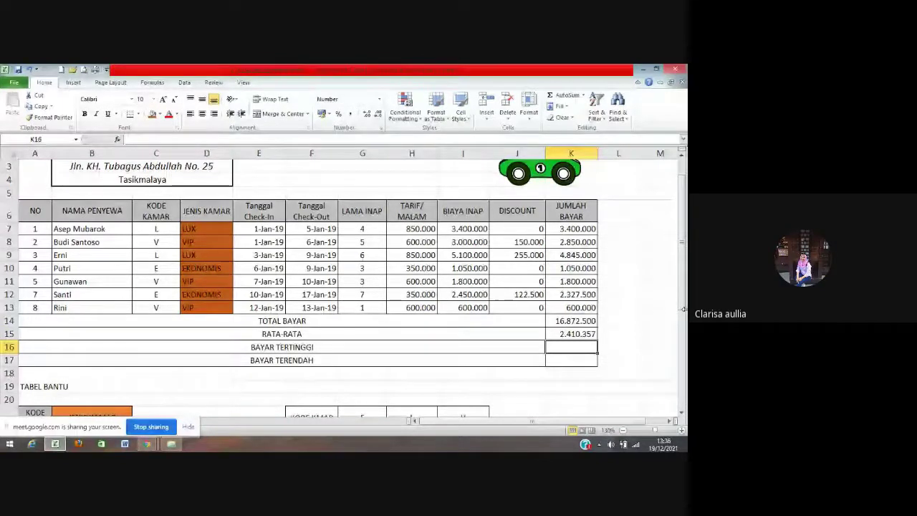
- Enter a MAX formula over K7:K13 in the BAYAR TERTINGGI cell K16 to get the highest payment
type("=")
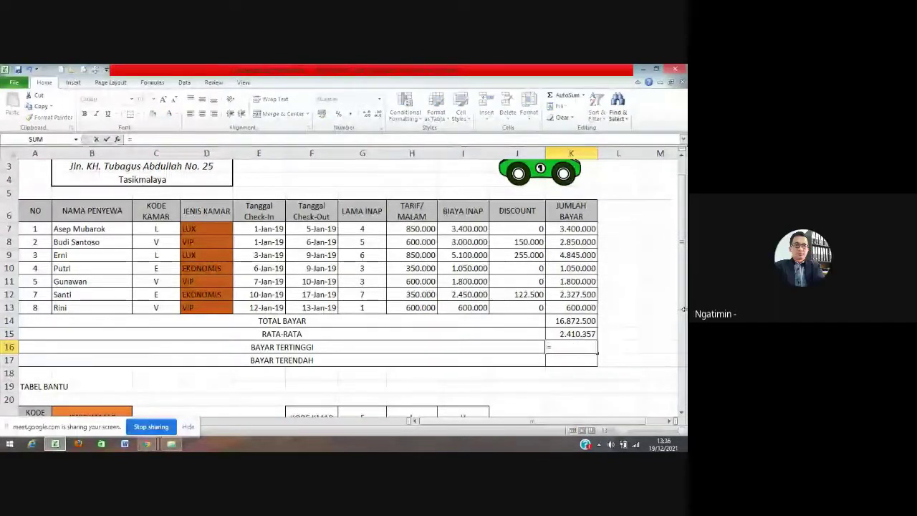
type("max")
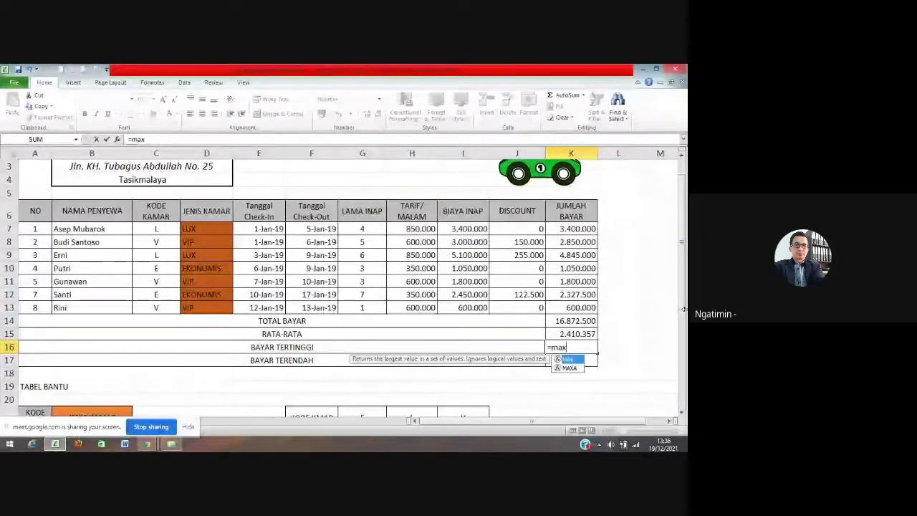
type("(")
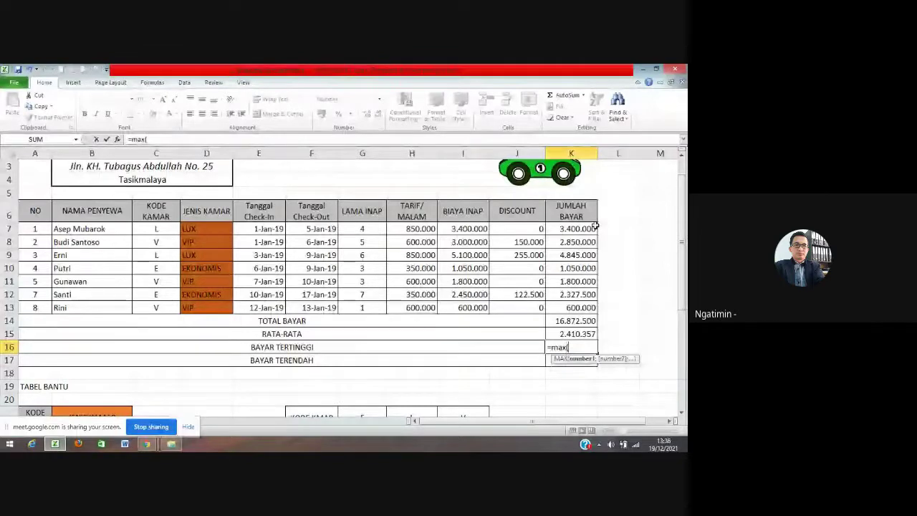
left_click_drag(595, 227, 595, 308)
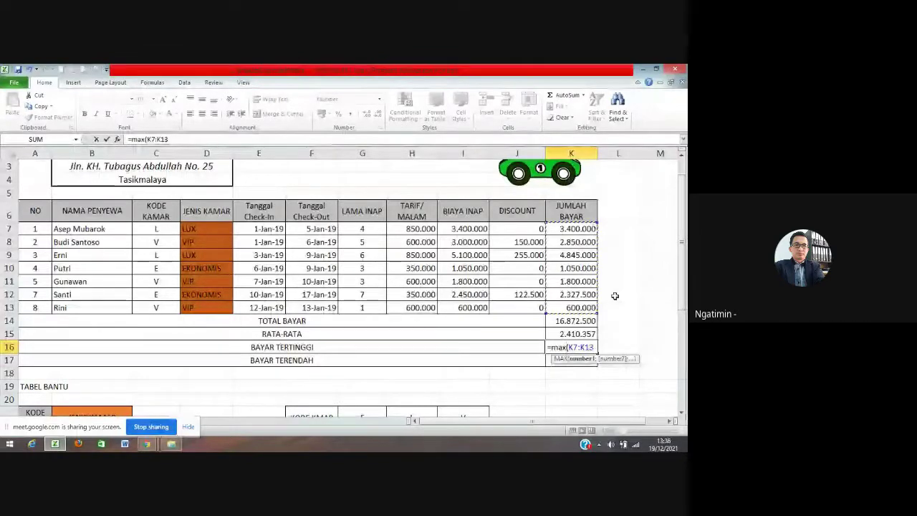
key("Return")
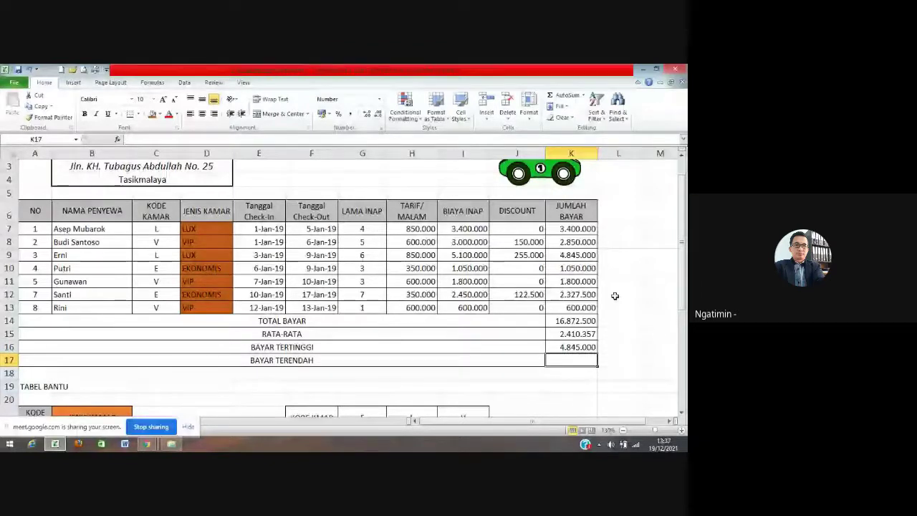
- Enter a MIN formula over K7:K13 in the BAYAR TERENDAH cell K17 to get the lowest payment
type("=min")
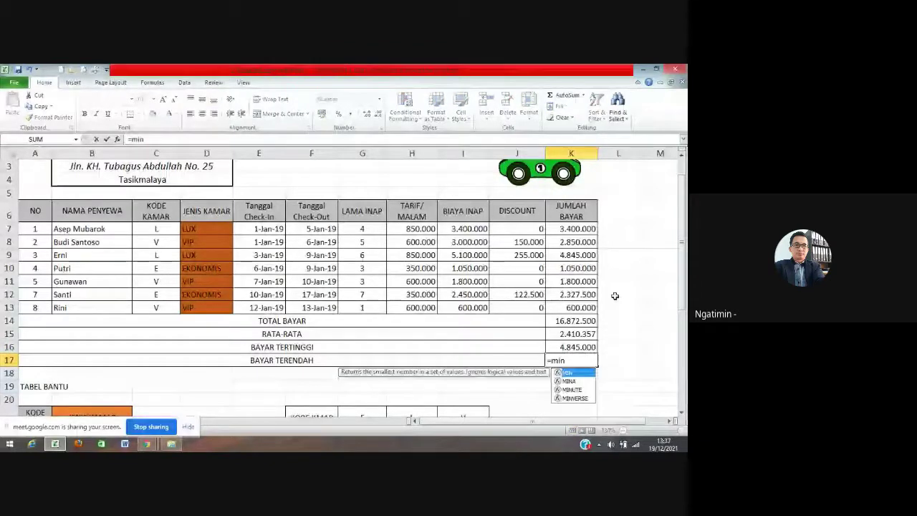
type("(")
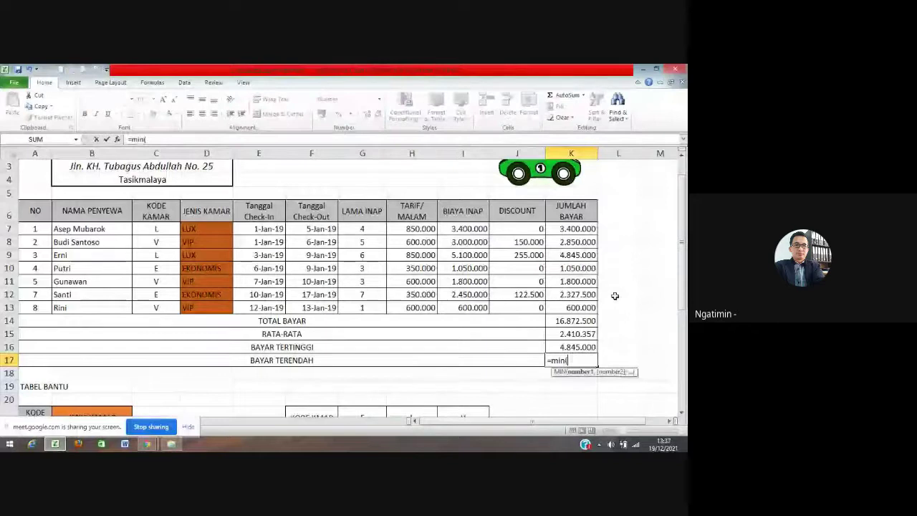
left_click_drag(571, 229, 561, 308)
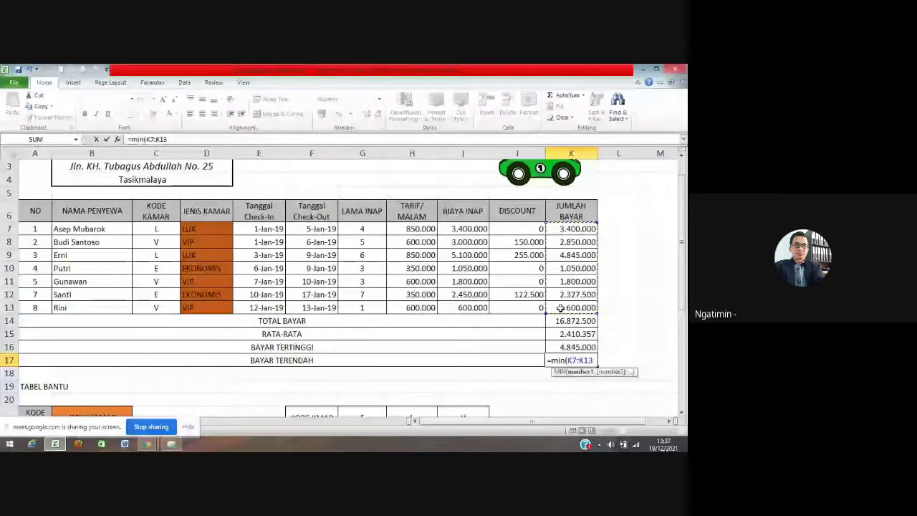
key("Return")
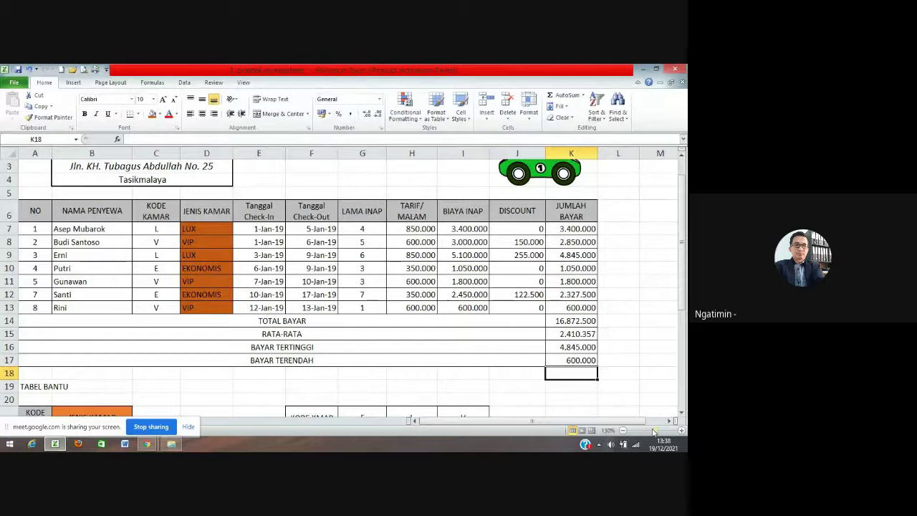
- Copy the NO and NAMA PENYEWA columns A6:B13 to M6 and fit column N's width to its contents
left_click_drag(654, 431, 652, 430)
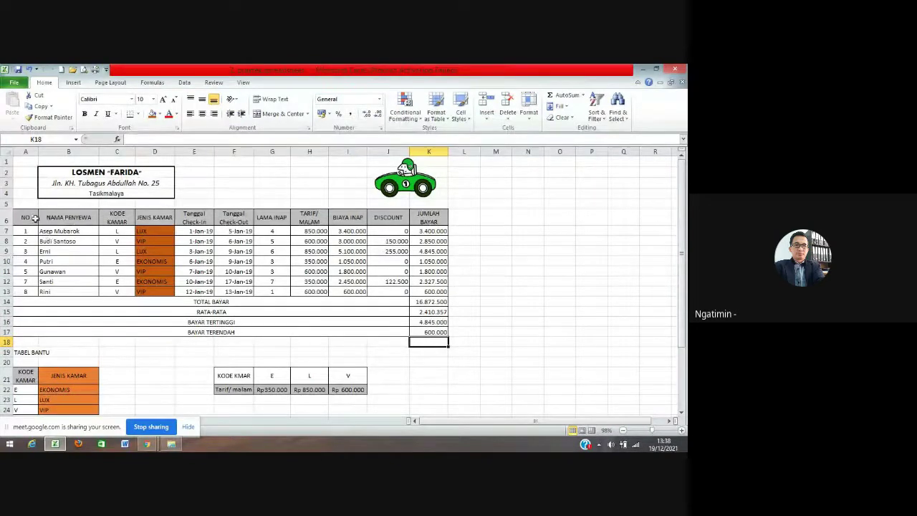
left_click_drag(32, 218, 71, 287)
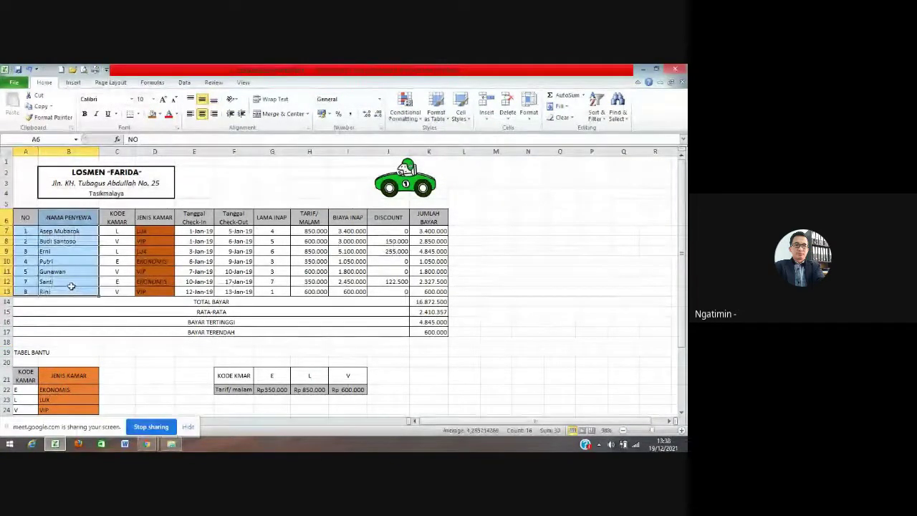
right_click(71, 286)
left_click(96, 125)
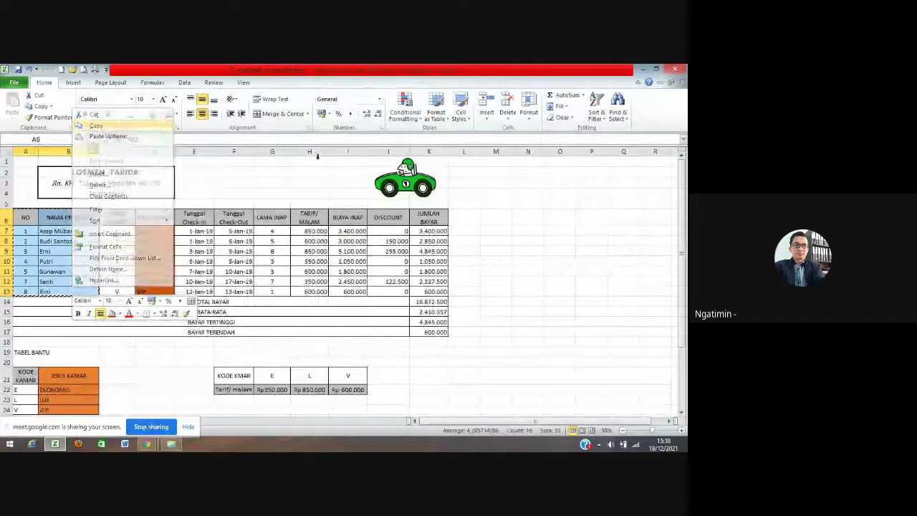
left_click(506, 216)
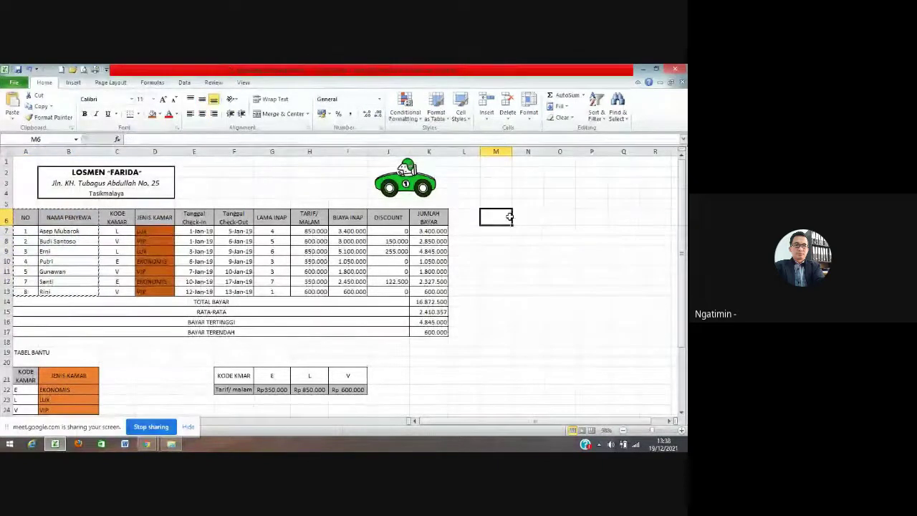
key("ctrl+v")
left_click(591, 271)
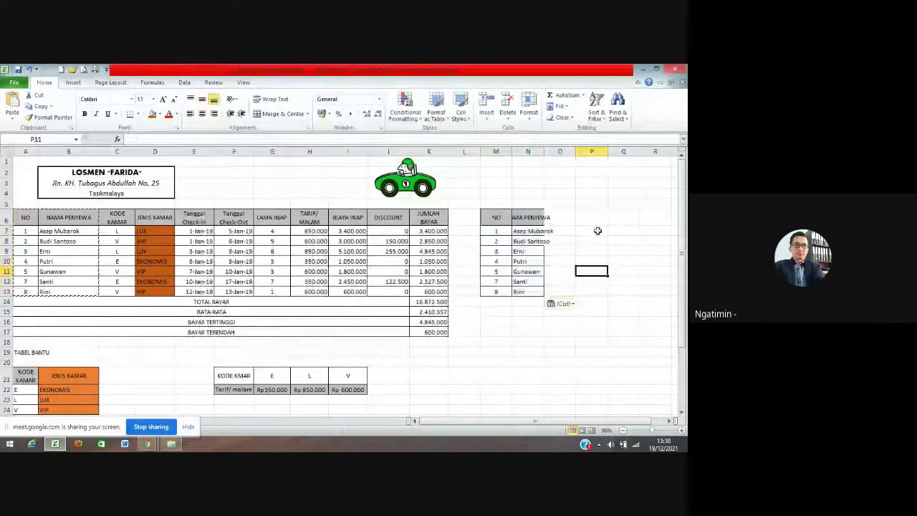
double_click(546, 152)
left_click(546, 330)
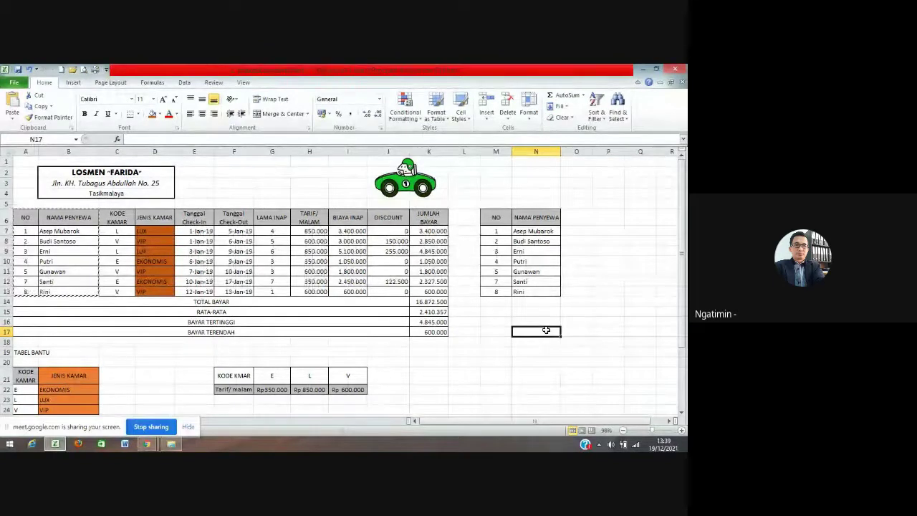
key("Escape")
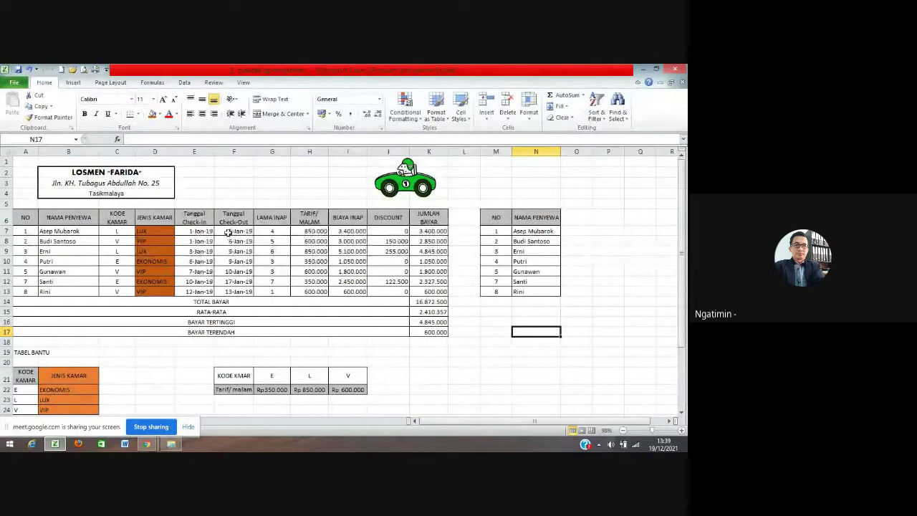
- Copy the JENIS KAMAR column D6:D13 with its formatting to O6, beside the copied NAMA PENYEWA column
left_click(152, 220)
left_click_drag(152, 221, 148, 290)
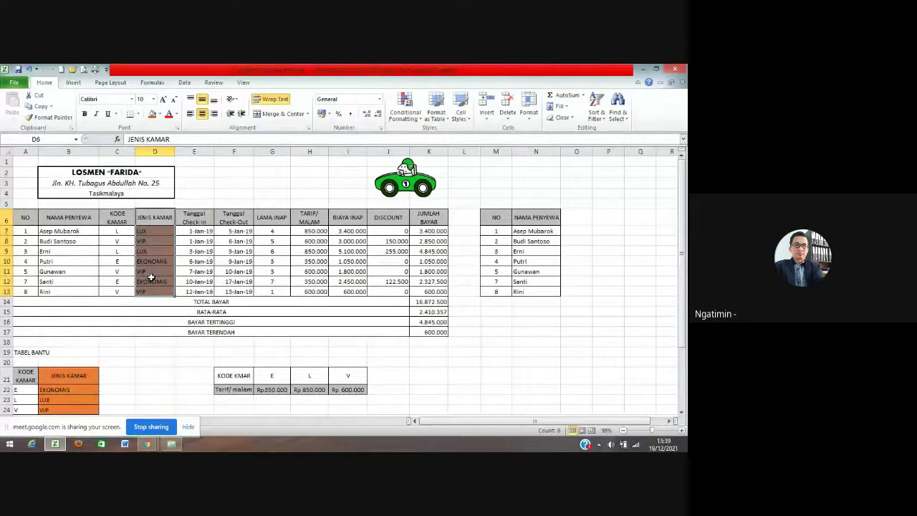
right_click(152, 278)
left_click(179, 116)
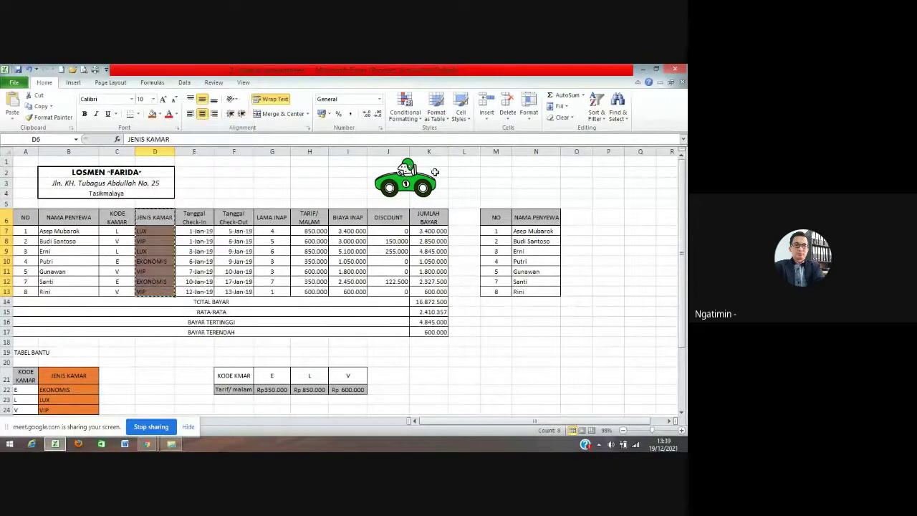
left_click(570, 216)
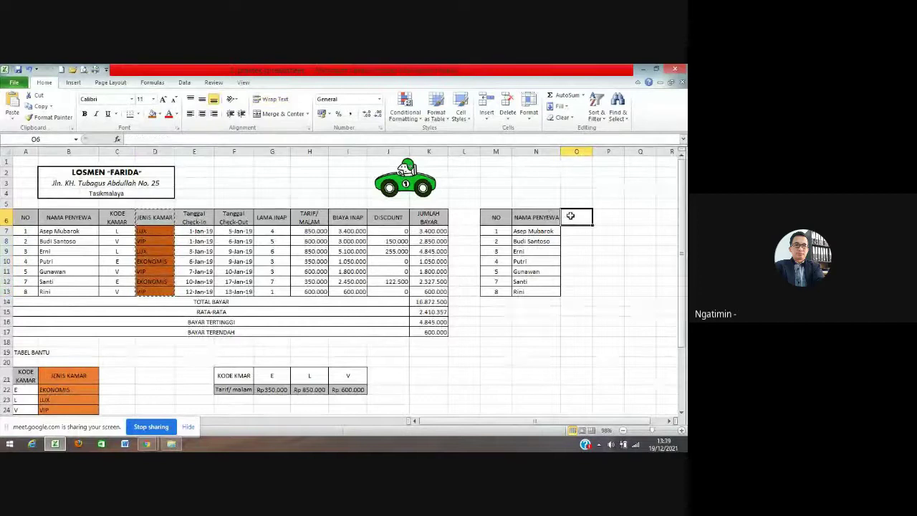
key("ctrl+v")
left_click(608, 241)
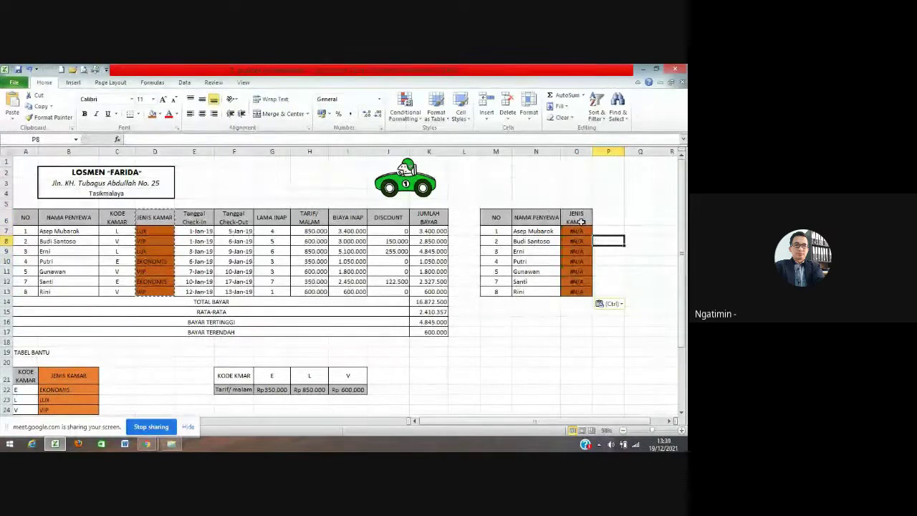
- Paste the copied JENIS KAMAR data again at O6 as values only and fit column O's width to its contents
left_click(589, 212)
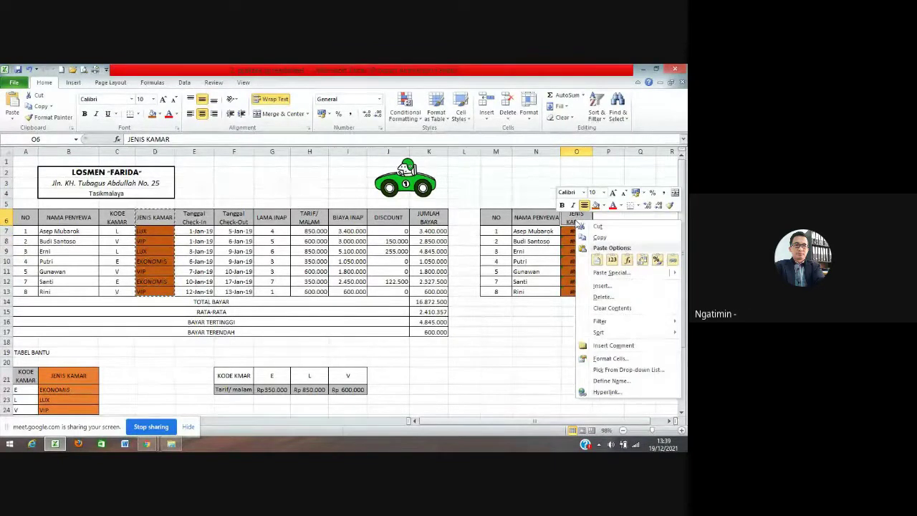
left_click(612, 259)
left_click(575, 361)
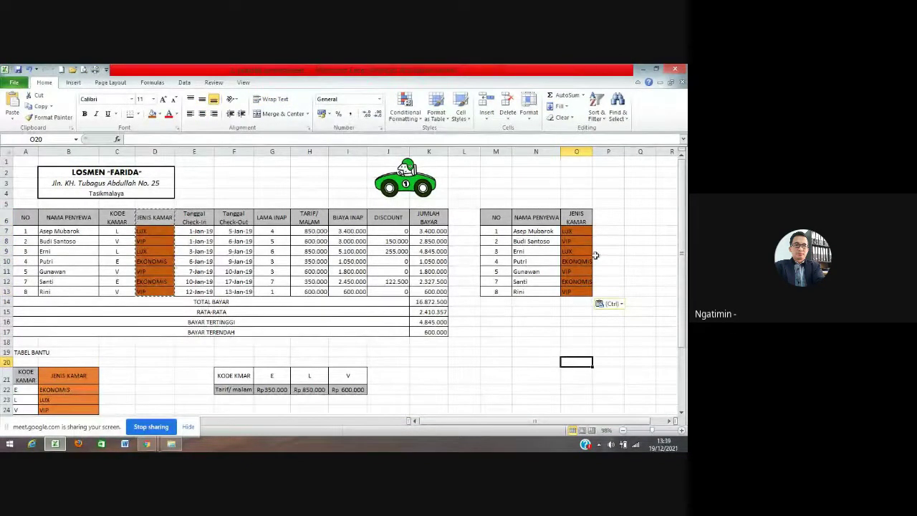
double_click(592, 152)
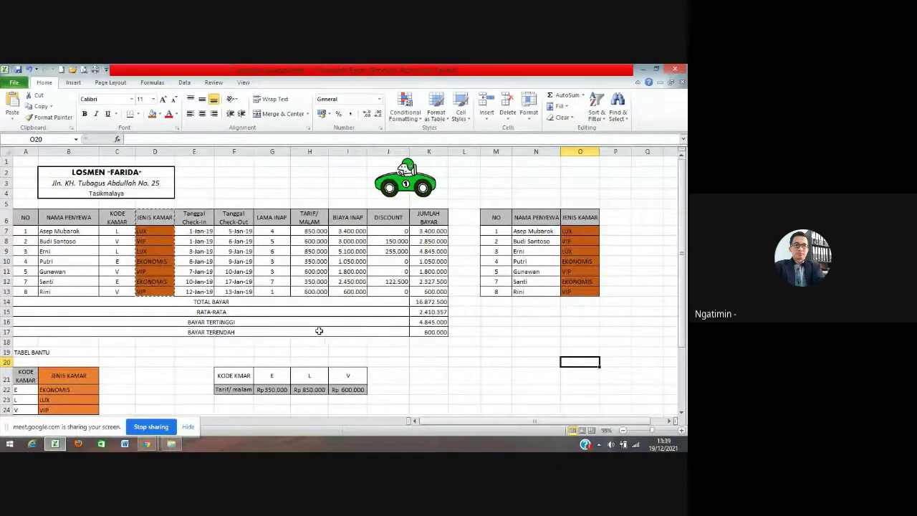
key("Escape")
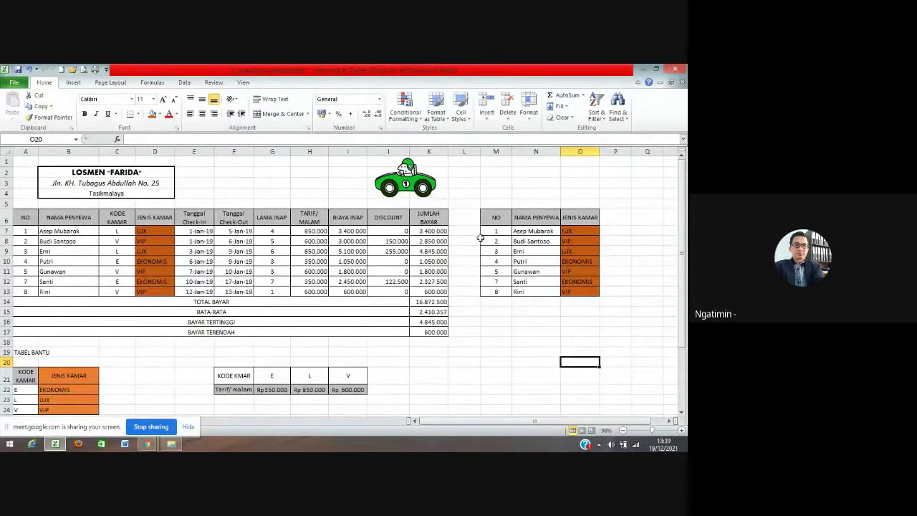
- Copy the LAMA INAP column G6:G13 and paste it as values only at P6, beside the copied JENIS KAMAR column
left_click_drag(348, 216, 345, 242)
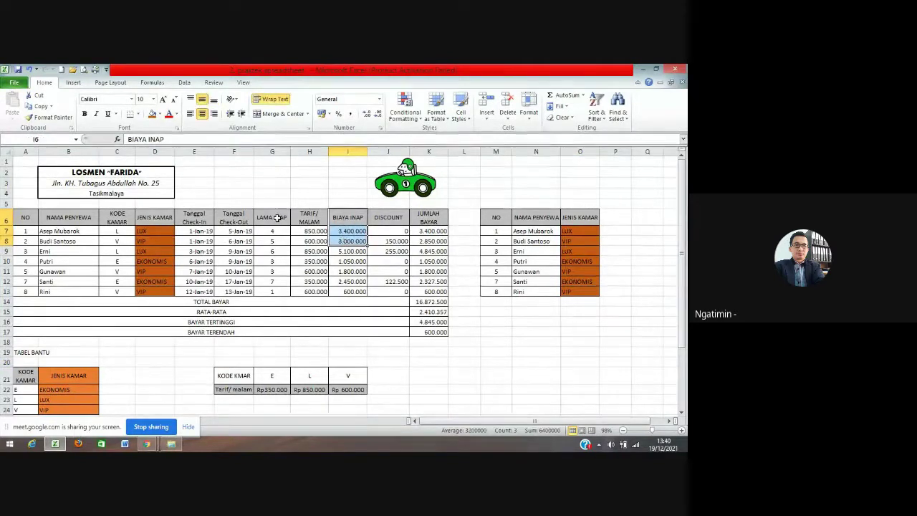
left_click_drag(274, 218, 281, 290)
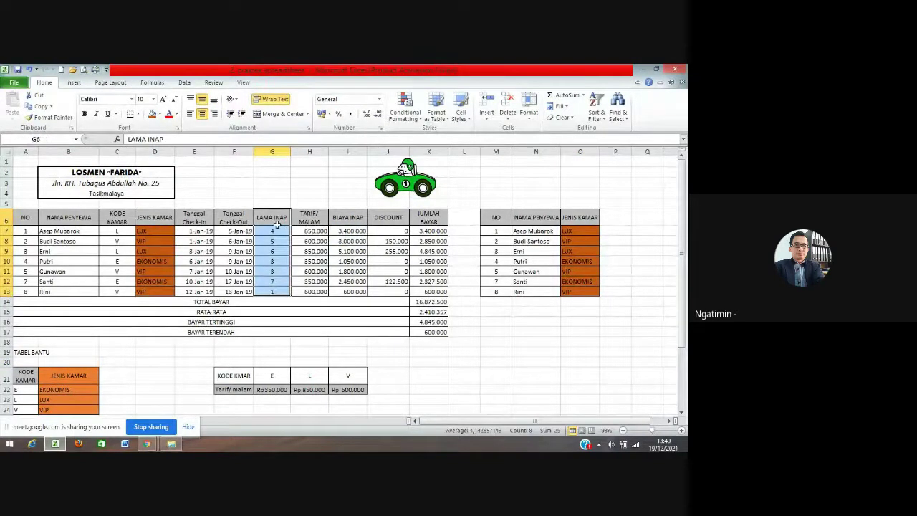
right_click(272, 216)
left_click(296, 231)
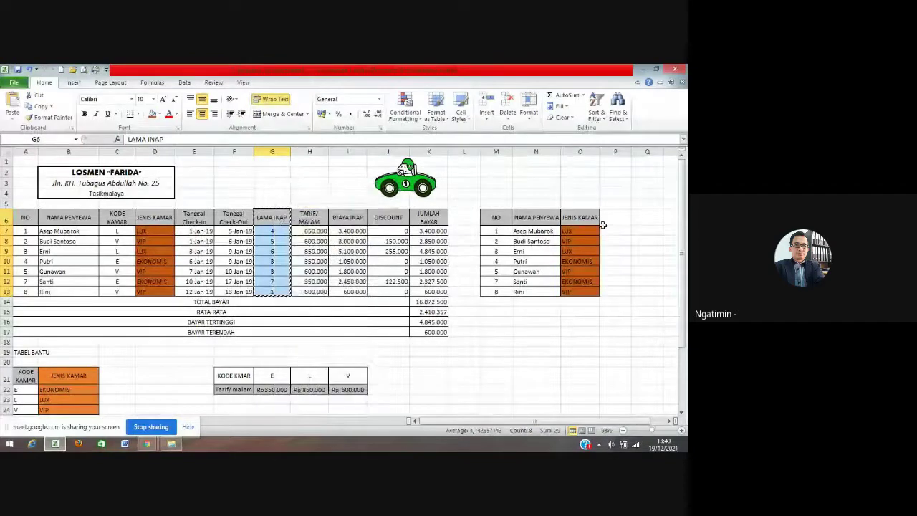
left_click(615, 220)
right_click(614, 220)
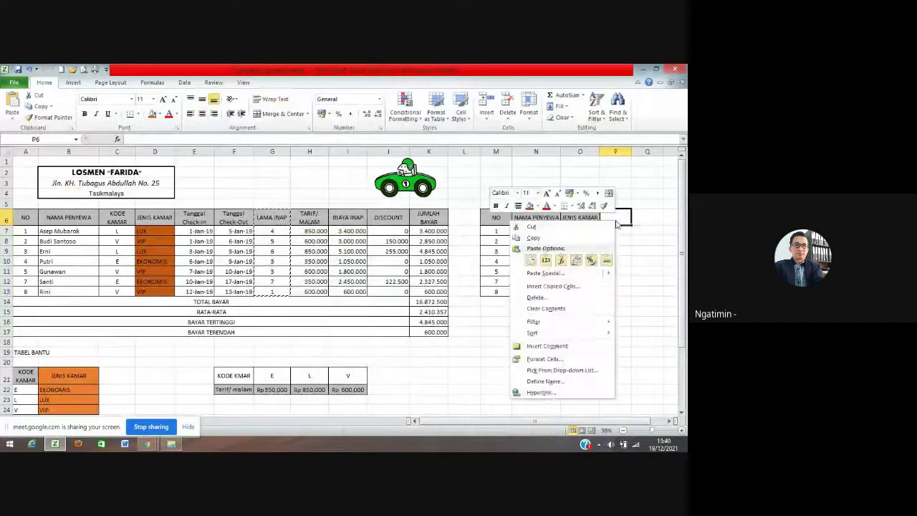
left_click(546, 262)
left_click(609, 321)
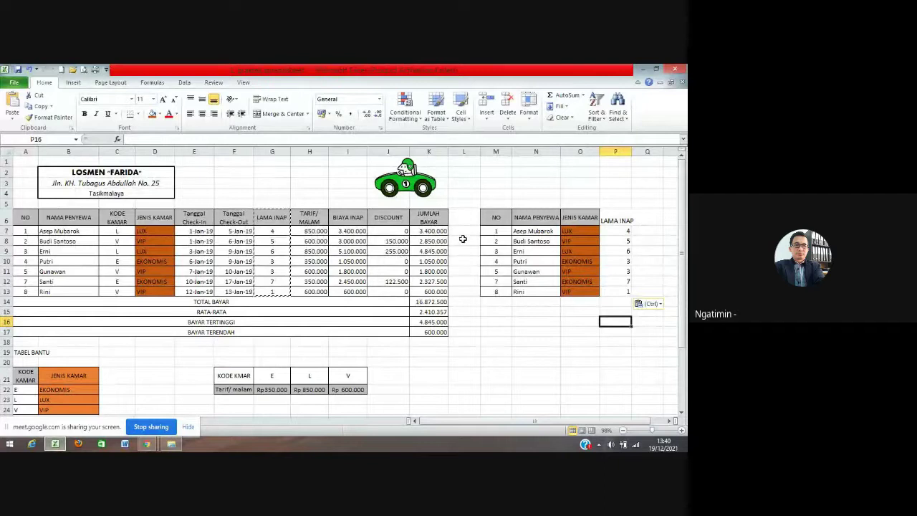
- Copy the JUMLAH BAYAR column K6:K13 and paste it as values only at Q6, beside the copied LAMA INAP column
left_click_drag(444, 217, 440, 286)
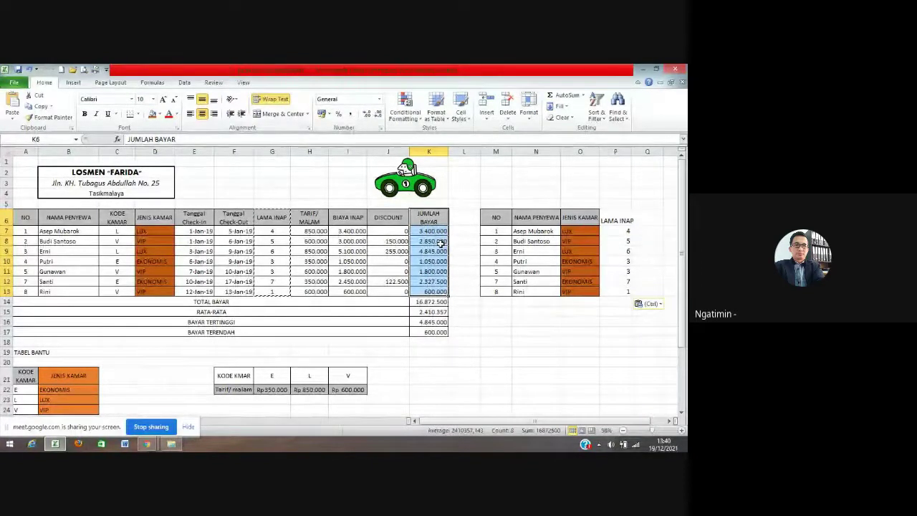
right_click(428, 215)
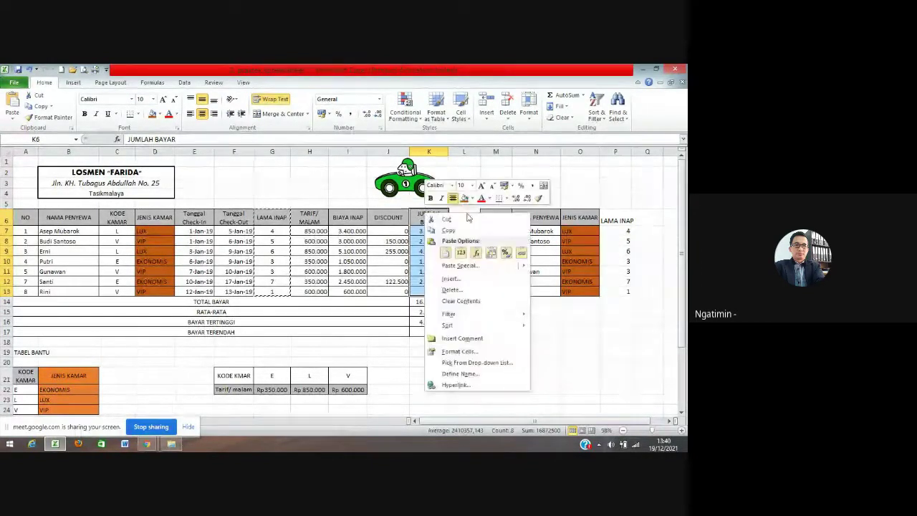
left_click(450, 230)
left_click(644, 221)
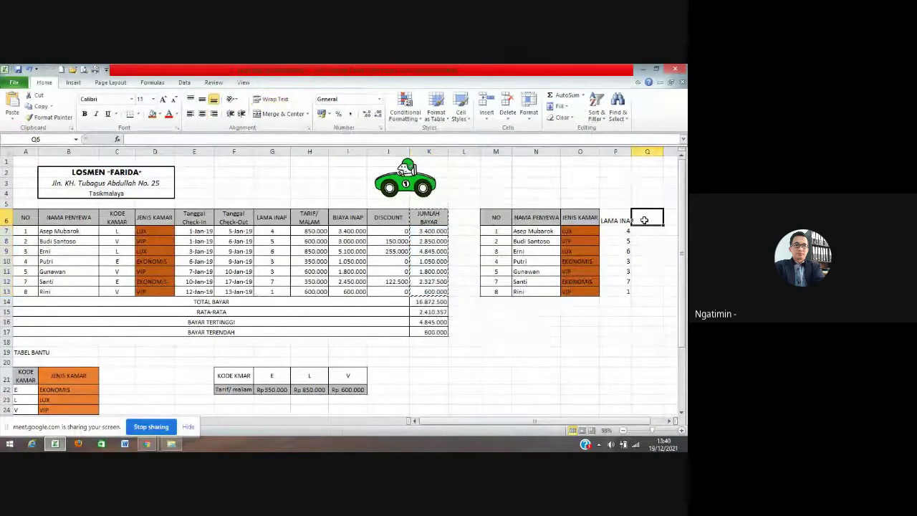
right_click(644, 220)
left_click(570, 256)
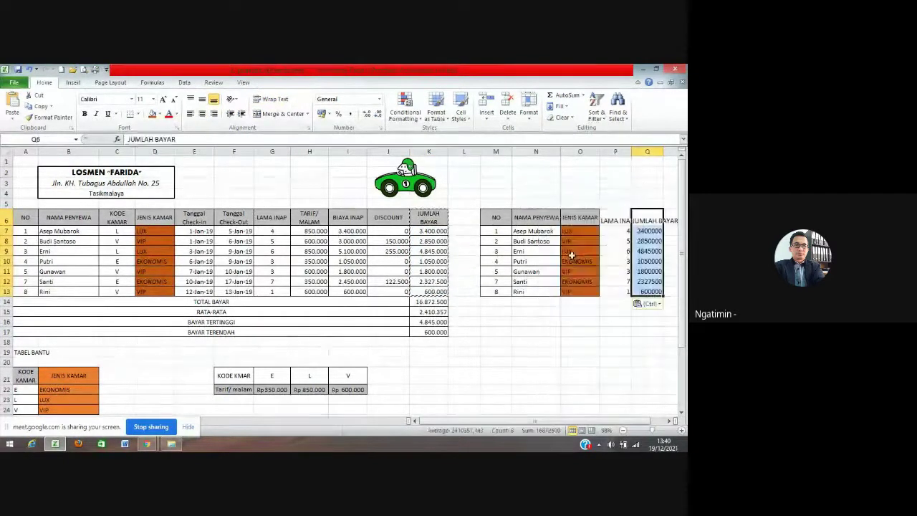
left_click(643, 361)
- Format the JUMLAH BAYAR amounts in Q7:Q13 with the Comma Style so they have thousands separators
scroll(659, 416, "right", 1)
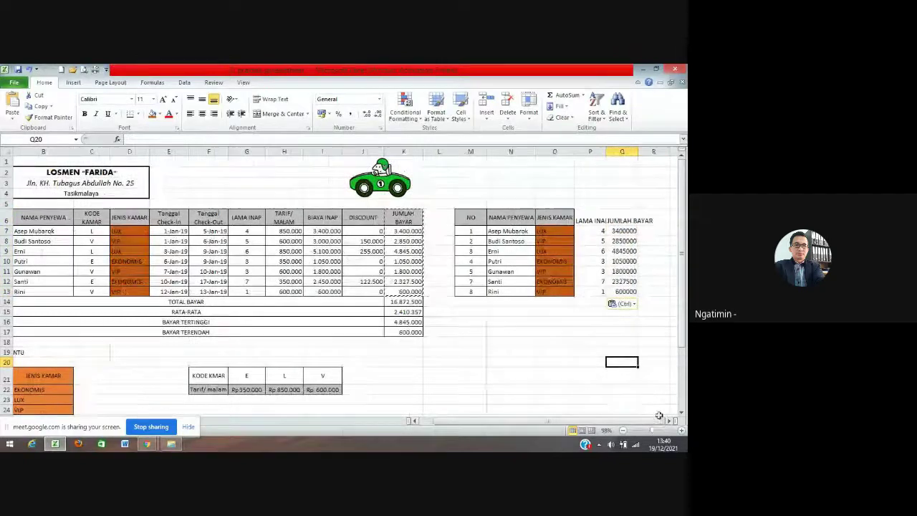
left_click_drag(622, 230, 620, 291)
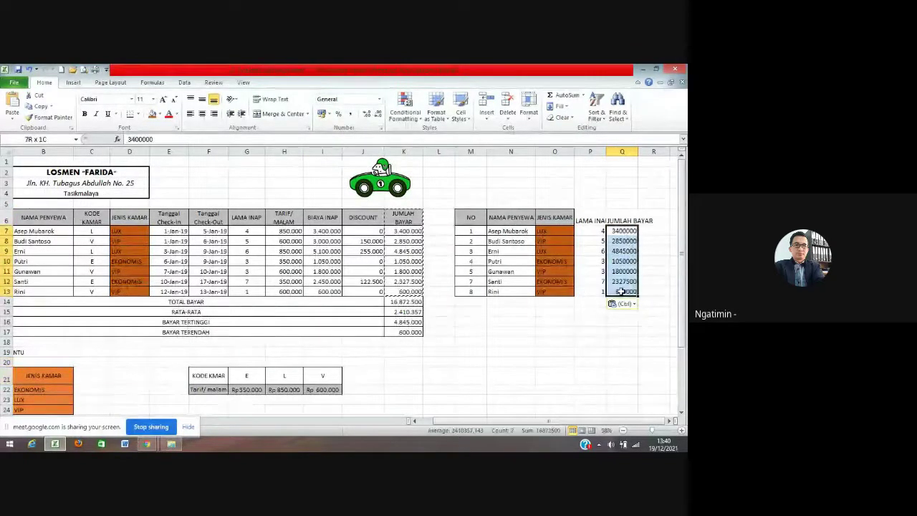
left_click(352, 113)
left_click(591, 332)
- Center the headings in P6:Q6 horizontally and vertically, and fit the widths of columns P and Q to their contents
left_click(596, 216)
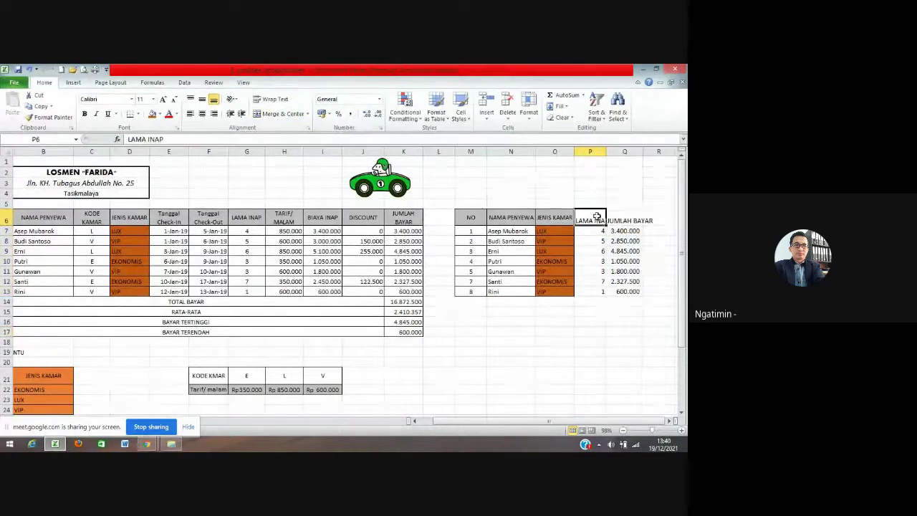
left_click_drag(597, 217, 624, 219)
double_click(642, 148)
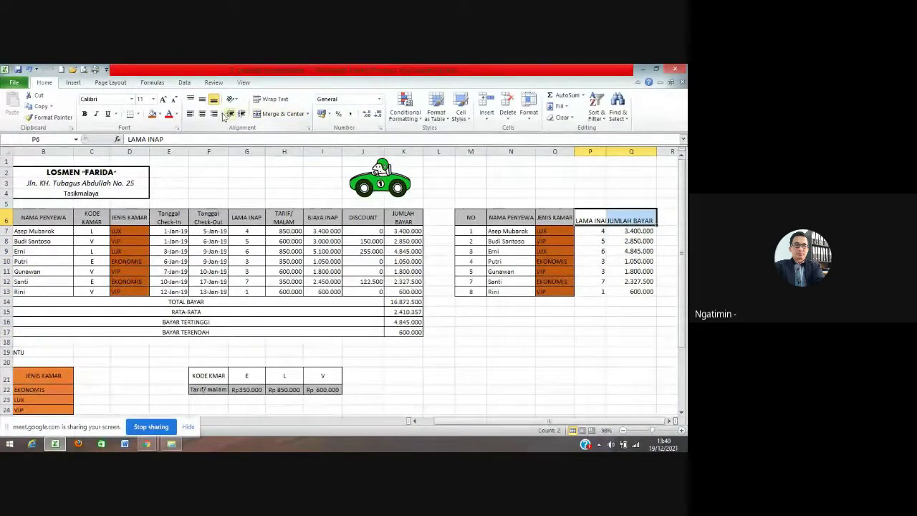
left_click(202, 99)
left_click(203, 113)
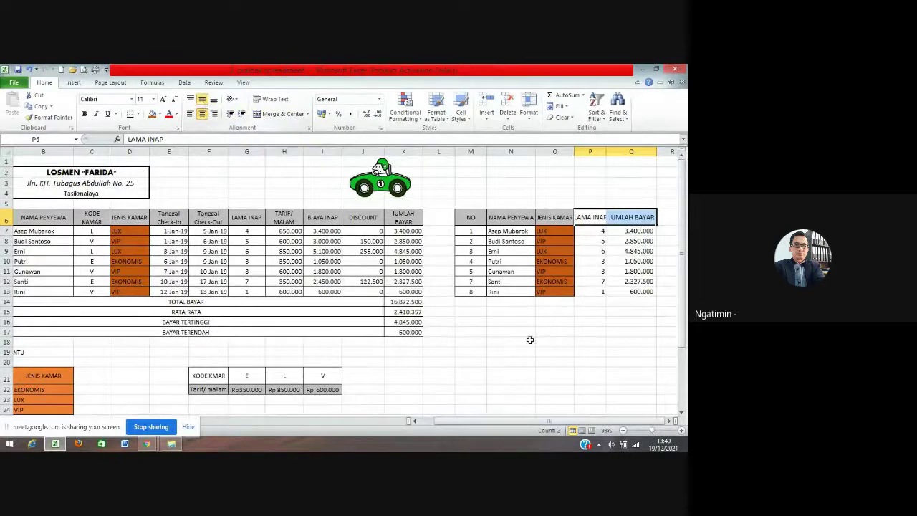
left_click(553, 351)
double_click(606, 151)
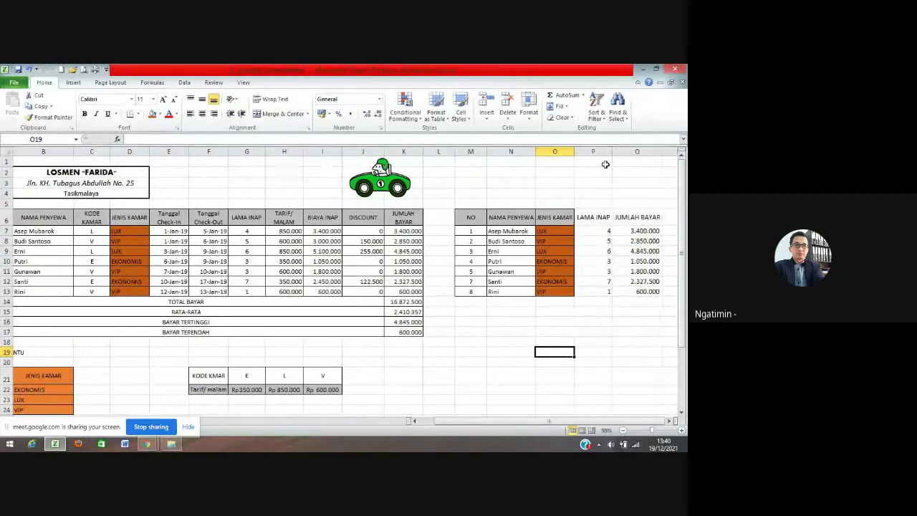
- Fill the LAMA INAP and JUMLAH BAYAR headings in P6:Q6 with White, Background 1, Darker 15%
left_click(616, 302)
left_click_drag(585, 219, 624, 217)
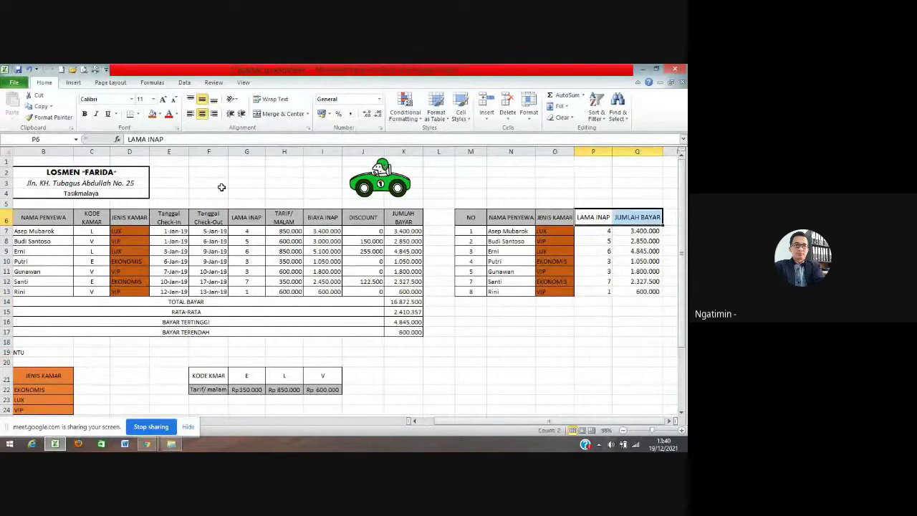
left_click(160, 114)
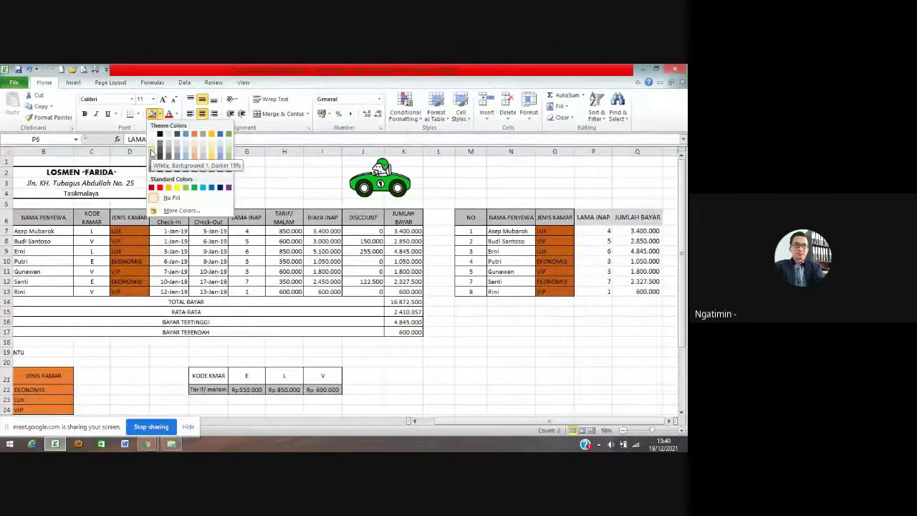
left_click(152, 153)
left_click(511, 361)
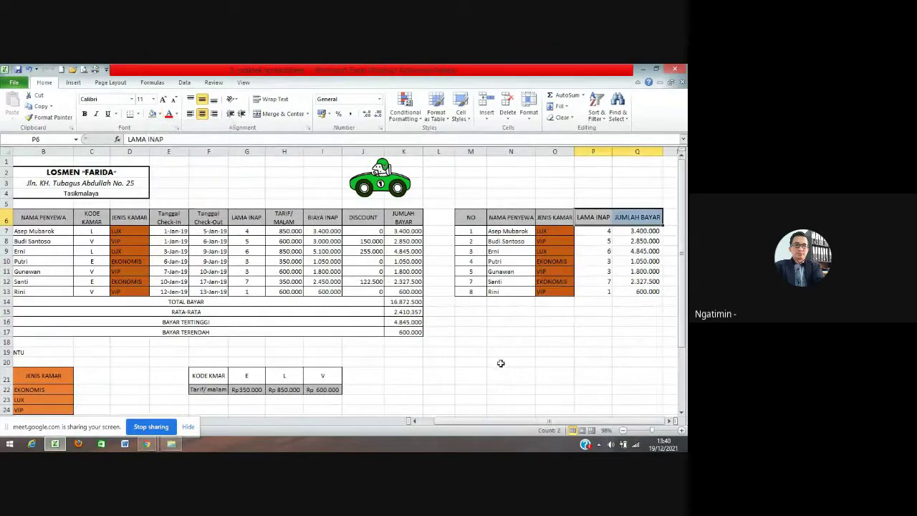
- Center the LAMA INAP values in P7:P13 horizontally
left_click_drag(597, 231, 602, 291)
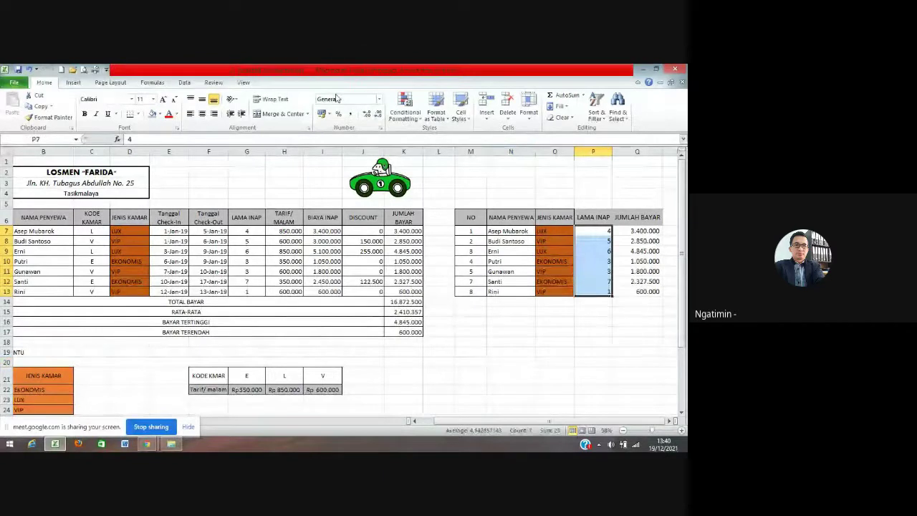
left_click(202, 116)
left_click(538, 334)
- Apply all borders to the LAMA INAP and JUMLAH BAYAR columns P6:Q13 of the side table
left_click_drag(590, 216, 632, 295)
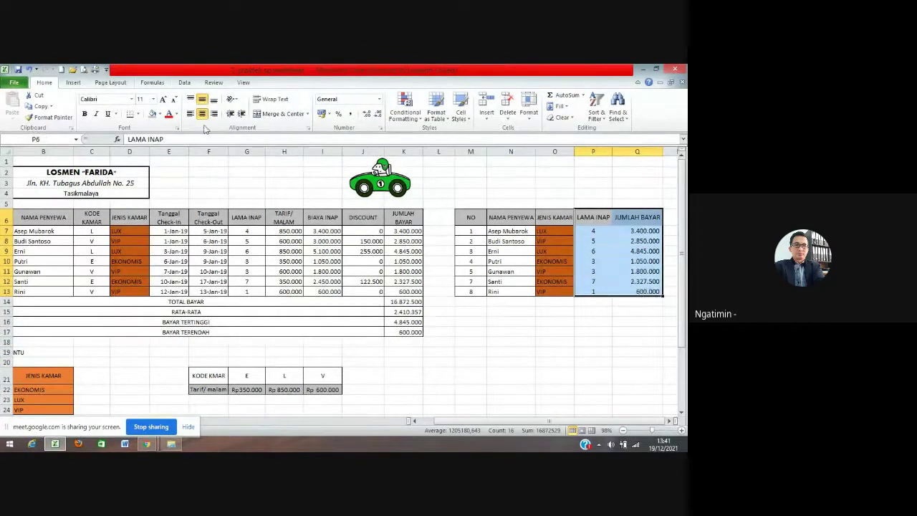
left_click(138, 114)
left_click(154, 194)
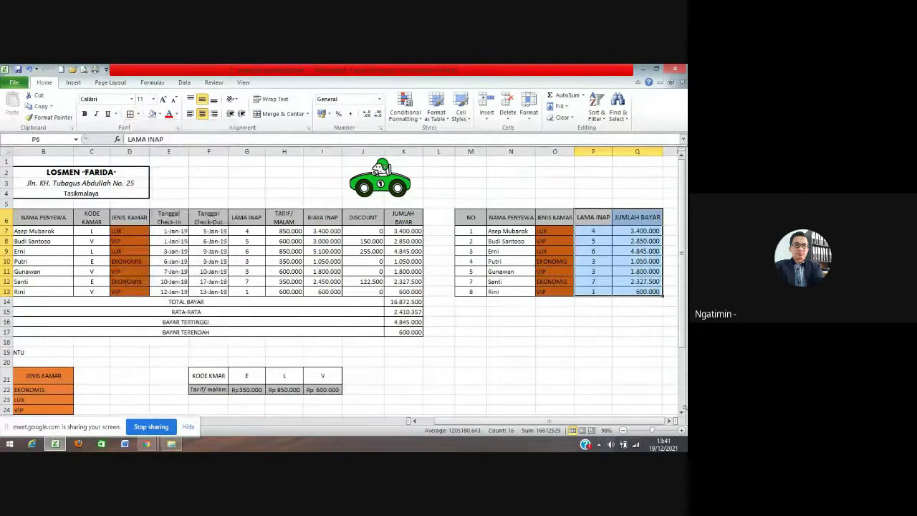
left_click(572, 362)
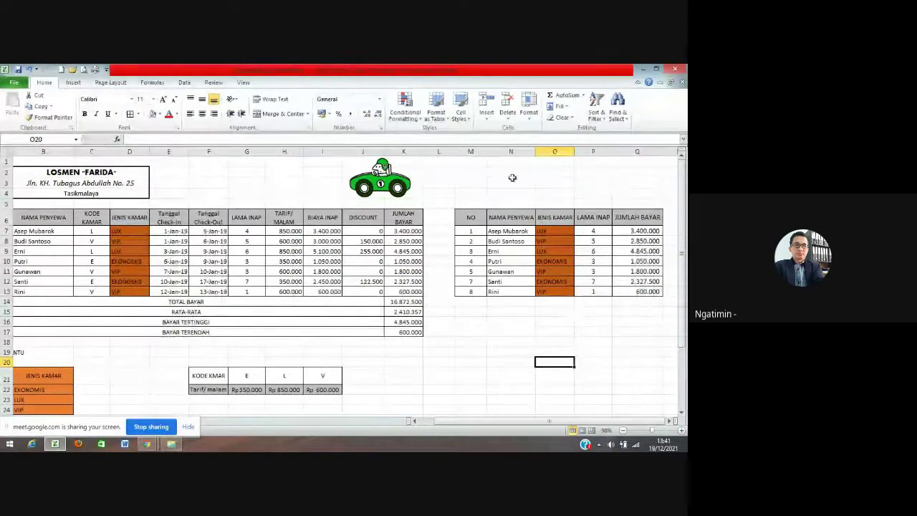
- Try a 3-D pie chart of the side table M6:Q13 and delete it again
left_click_drag(463, 220, 655, 293)
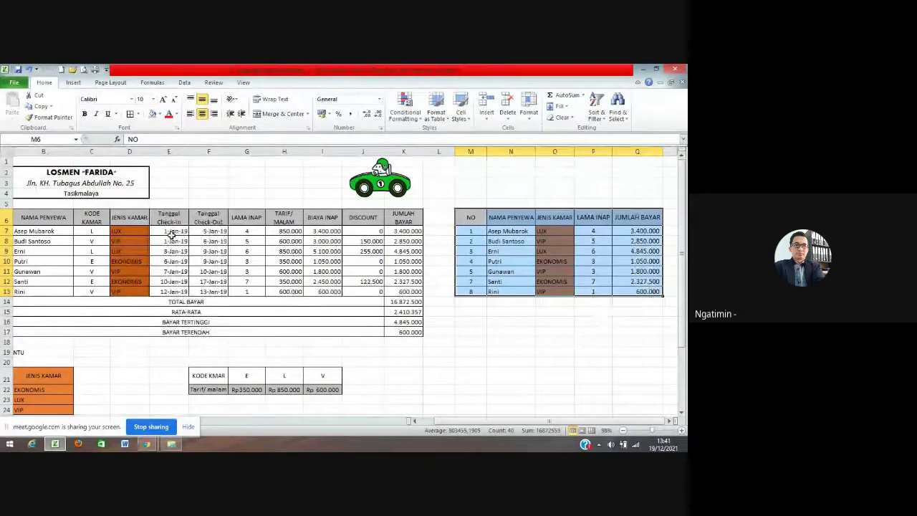
left_click(73, 83)
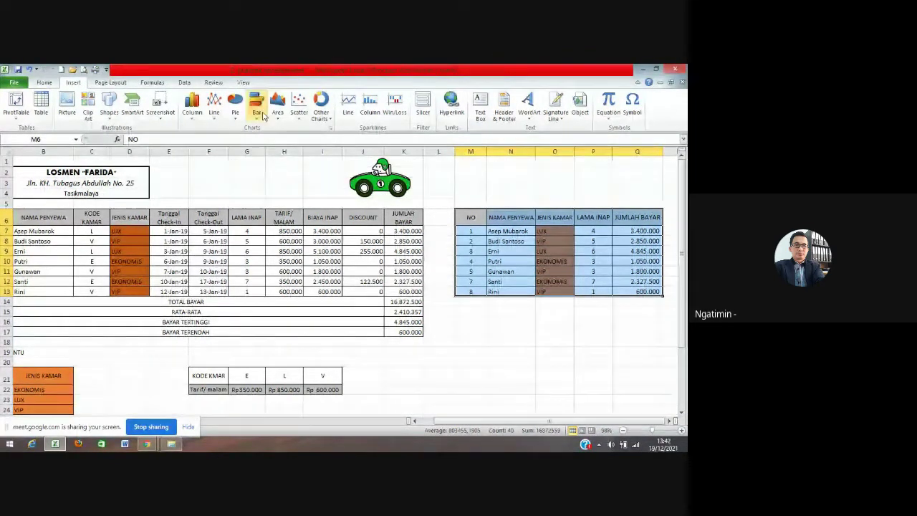
left_click(235, 119)
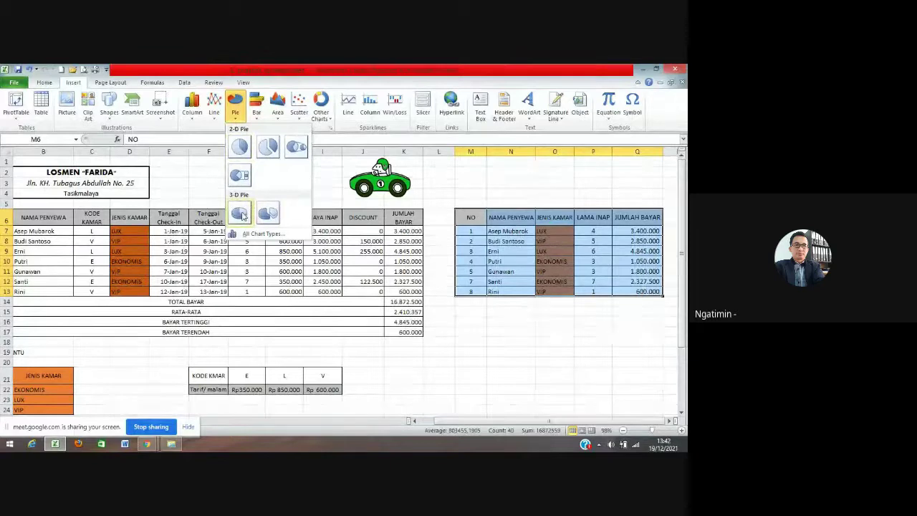
left_click(240, 214)
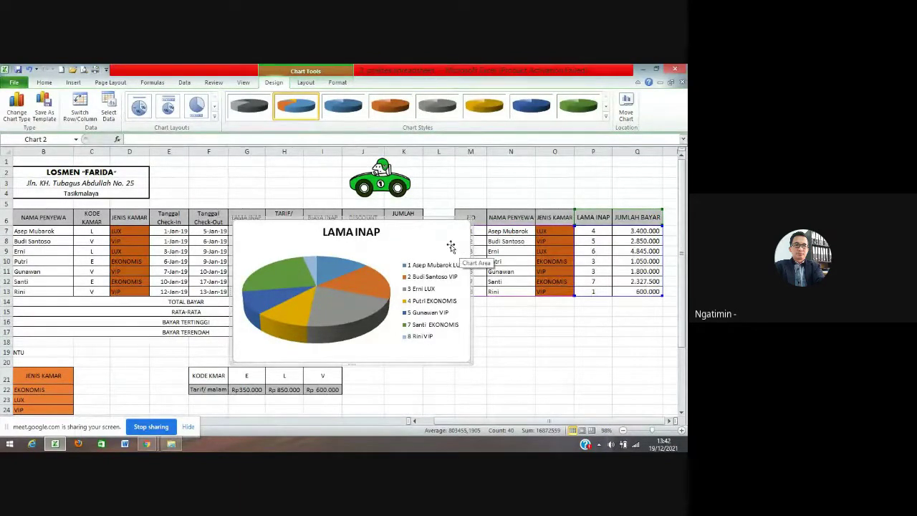
key("Delete")
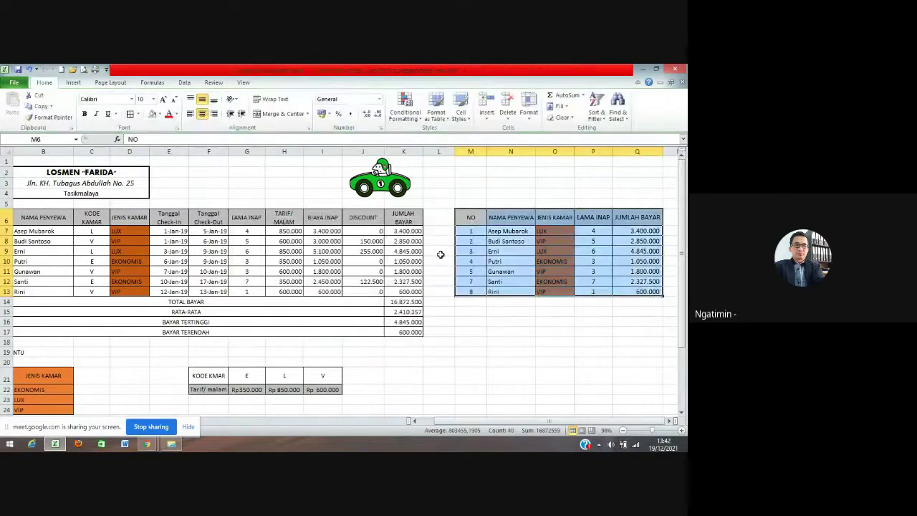
left_click(561, 359)
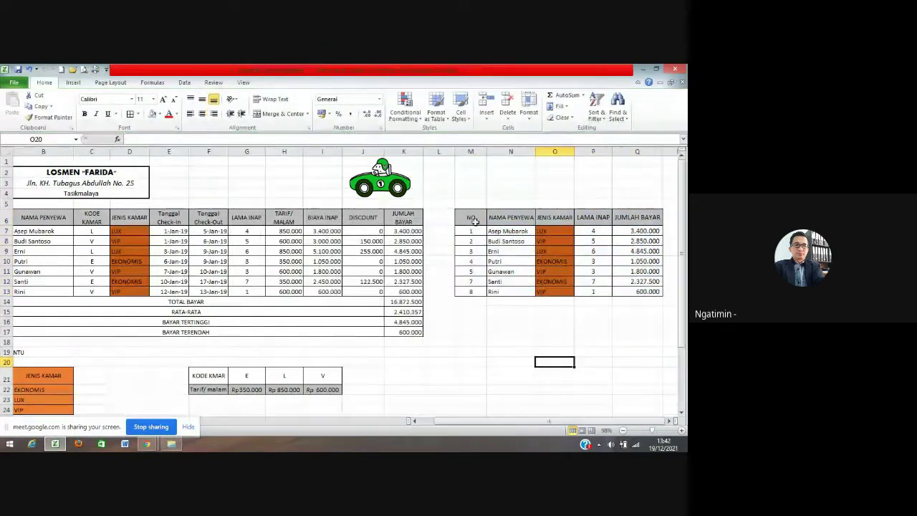
- Insert a Pie in 3-D chart based on the whole side table M6:Q13
left_click_drag(471, 217, 631, 292)
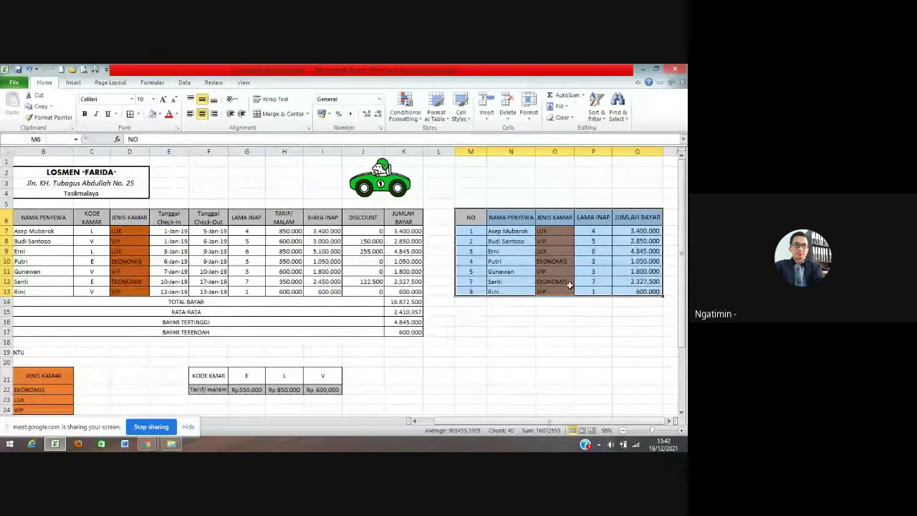
left_click(72, 84)
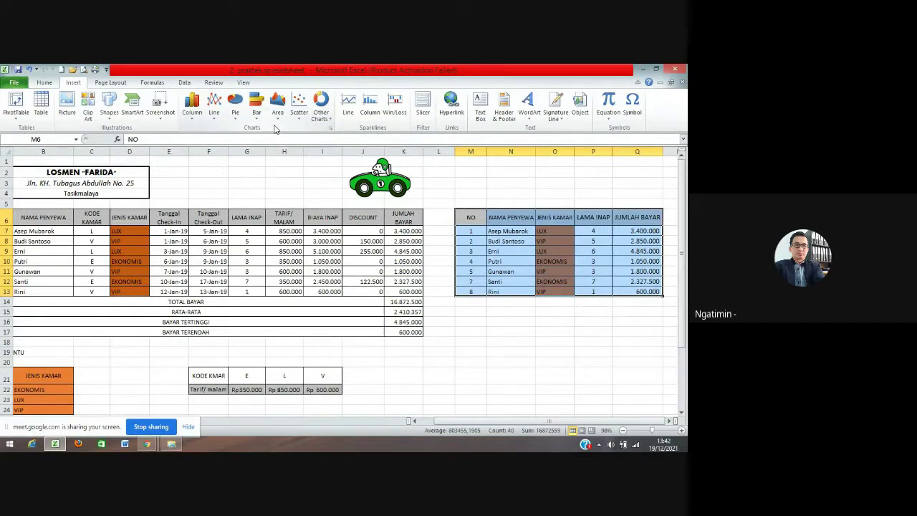
left_click(241, 118)
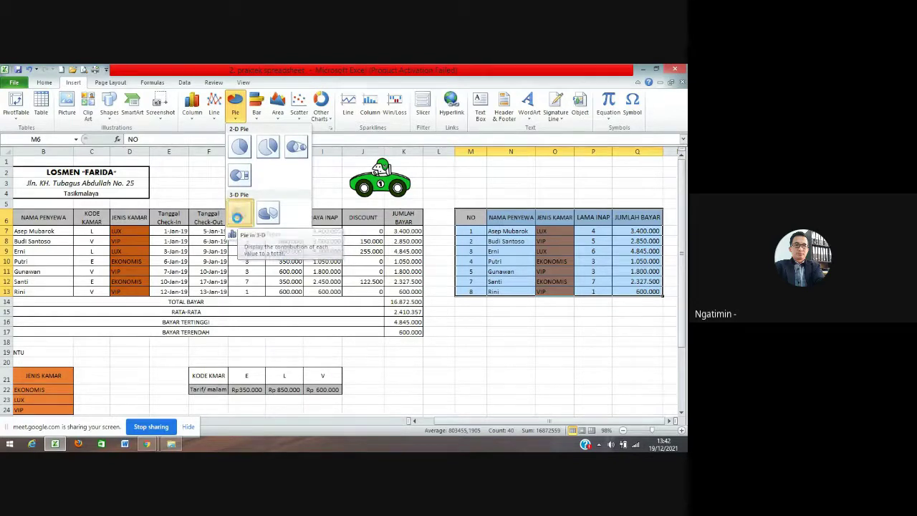
left_click(239, 219)
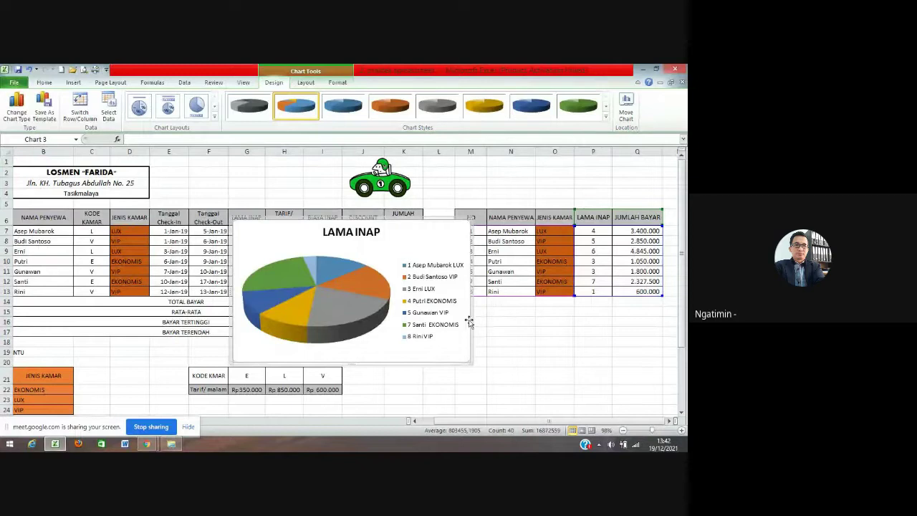
- Try the first chart layout, with category names and percentages on the slices, on the LAMA INAP pie chart, undoing it each time
left_click(354, 324)
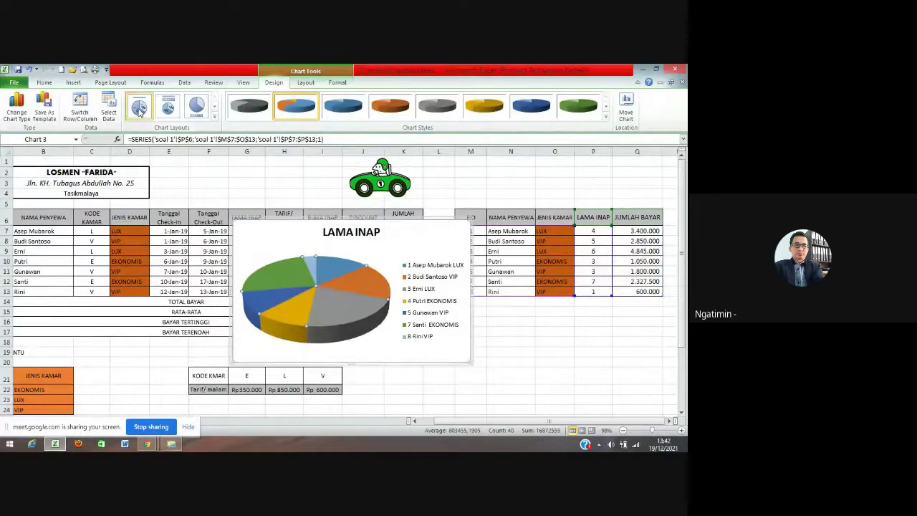
left_click(139, 108)
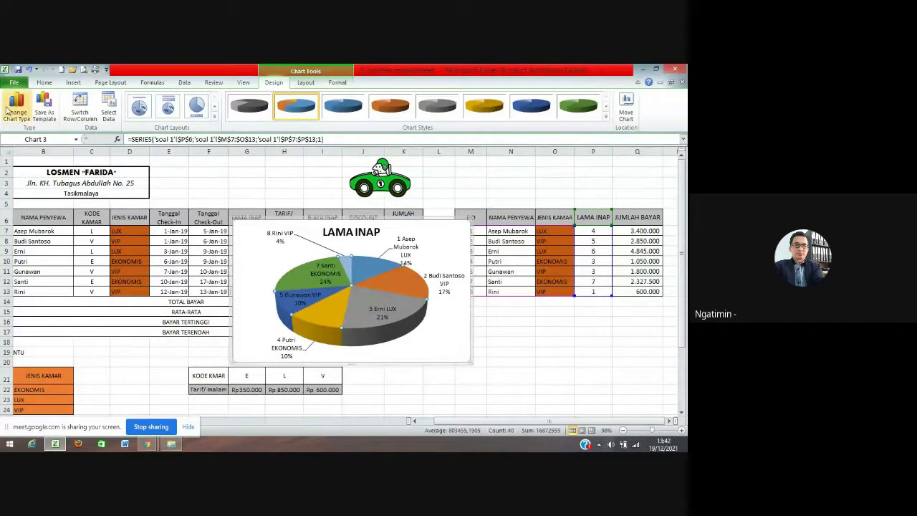
left_click(27, 69)
left_click(503, 389)
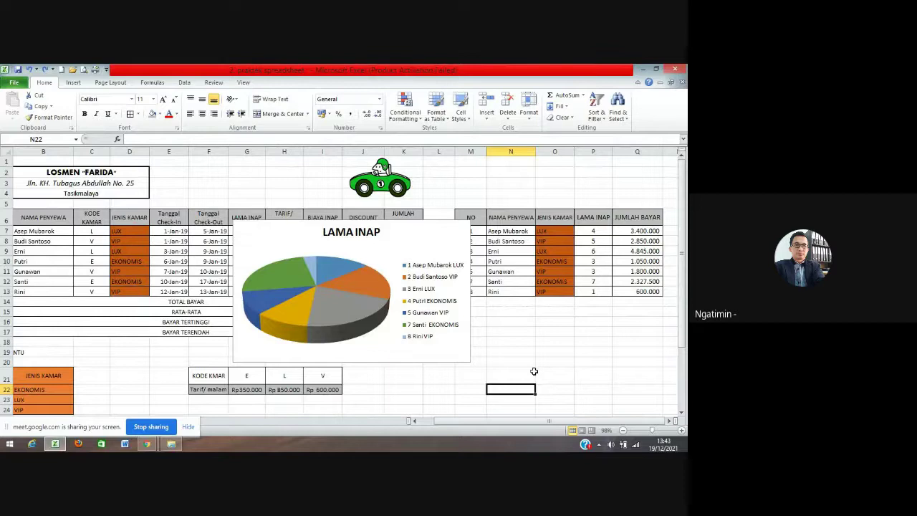
left_click(352, 316)
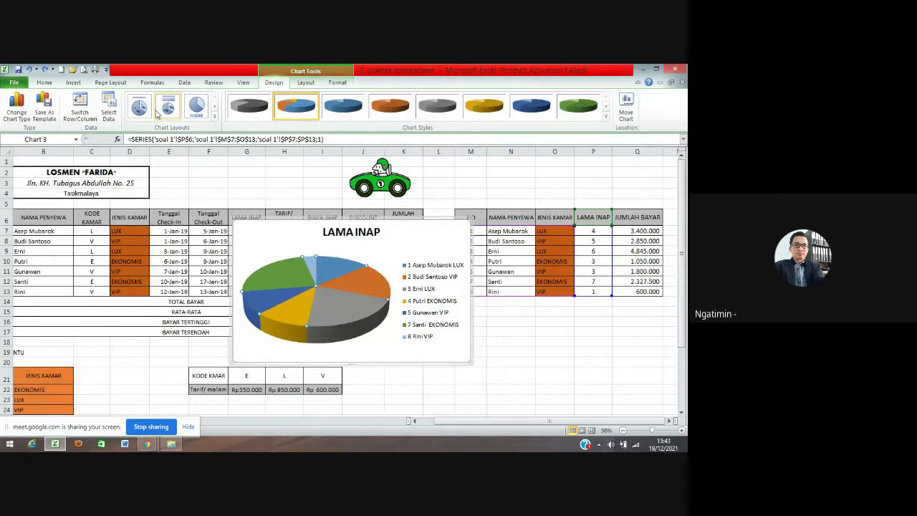
left_click(139, 108)
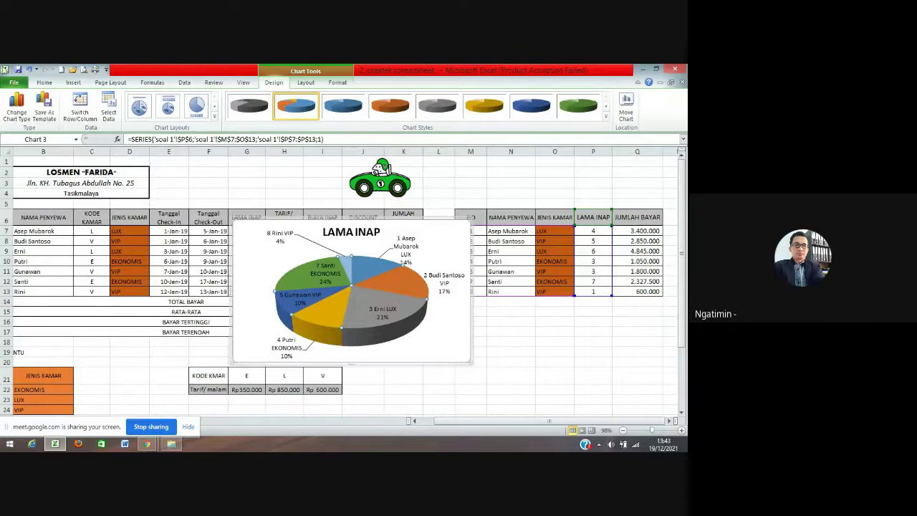
left_click(28, 69)
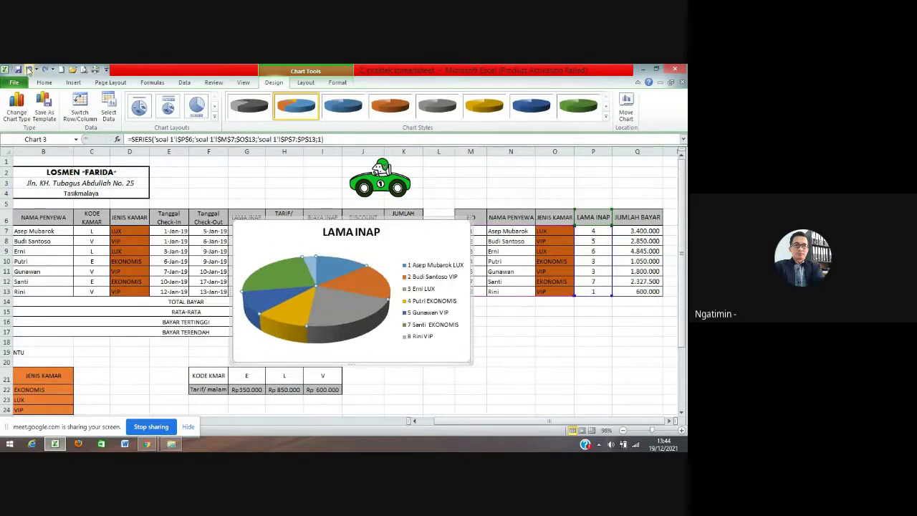
left_click(548, 376)
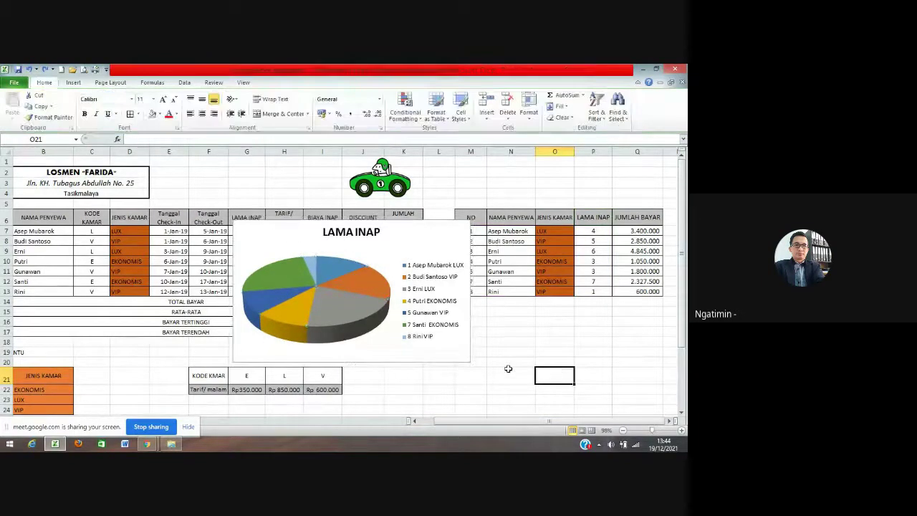
- Move the LAMA INAP pie chart down and to the right, over columns J to O and rows 10 to 22
left_click_drag(426, 236, 527, 273)
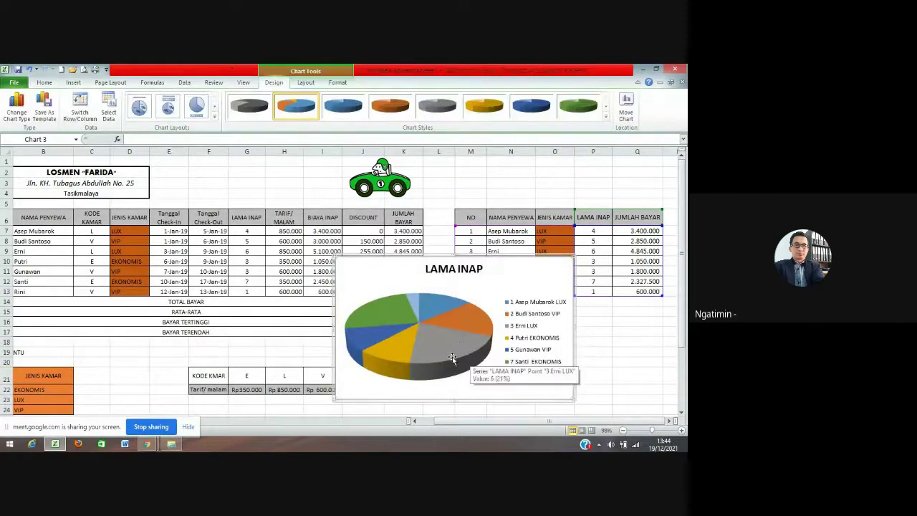
- Apply the second chart layout, with the legend above the pie and percentages on the slices, to the LAMA INAP chart
left_click(452, 357)
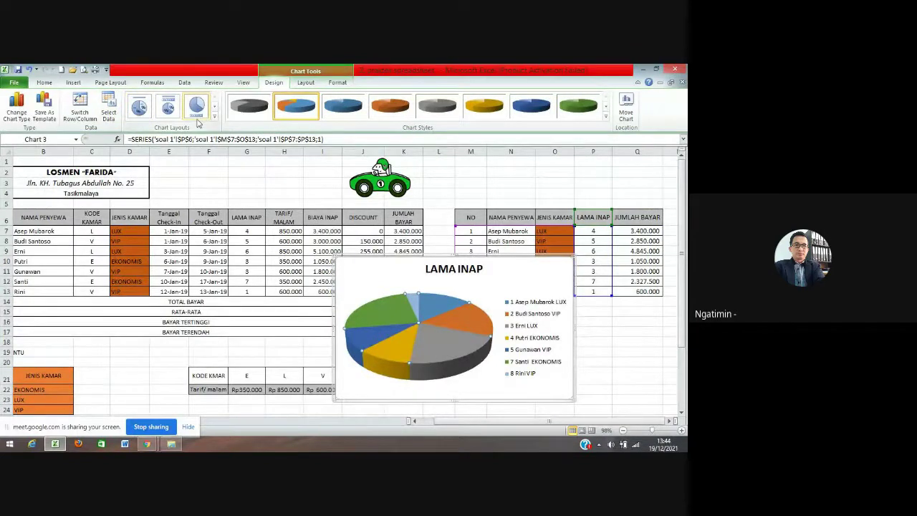
left_click(618, 353)
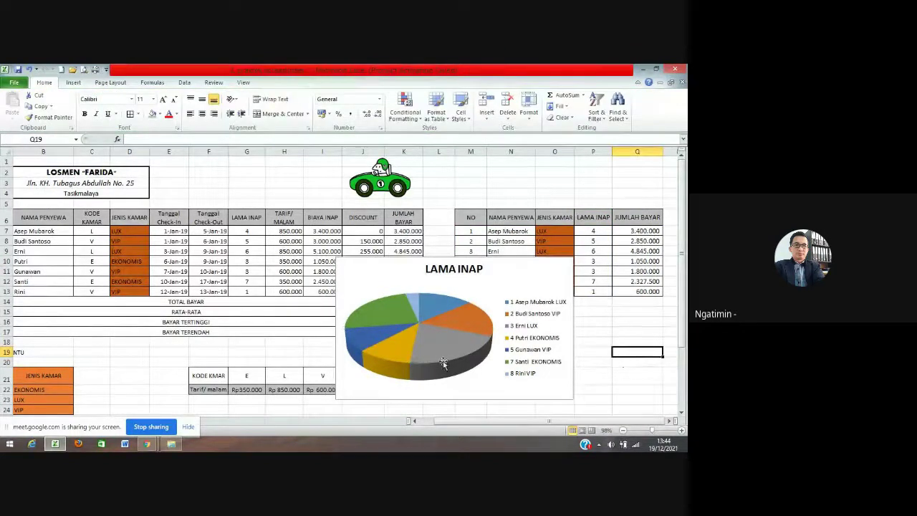
left_click(443, 364)
left_click(620, 363)
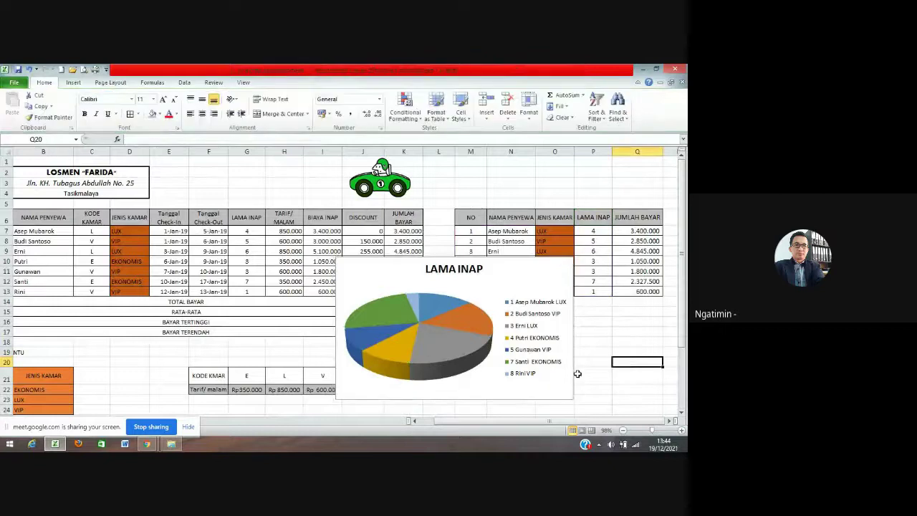
left_click(483, 365)
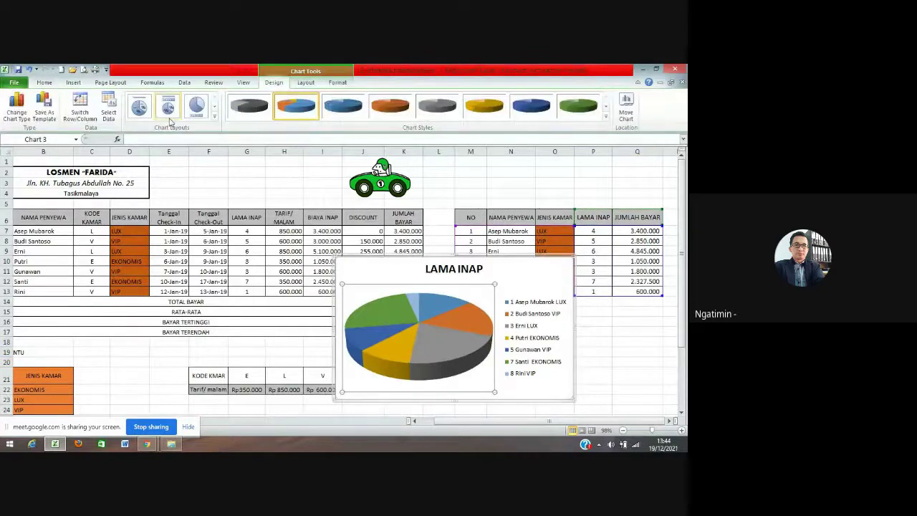
left_click(169, 107)
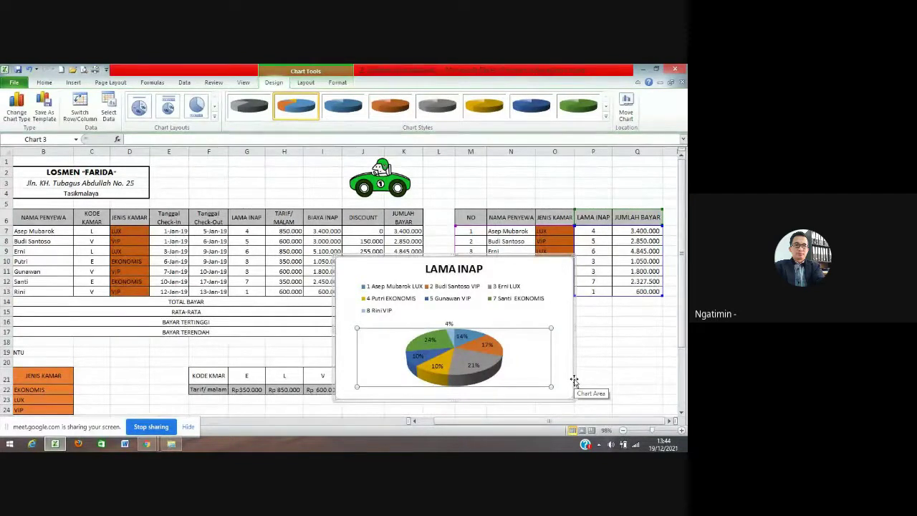
- Move the LAMA INAP chart down and to the left, over columns I to N and rows 13 to 26
scroll(576, 382, "down", 3)
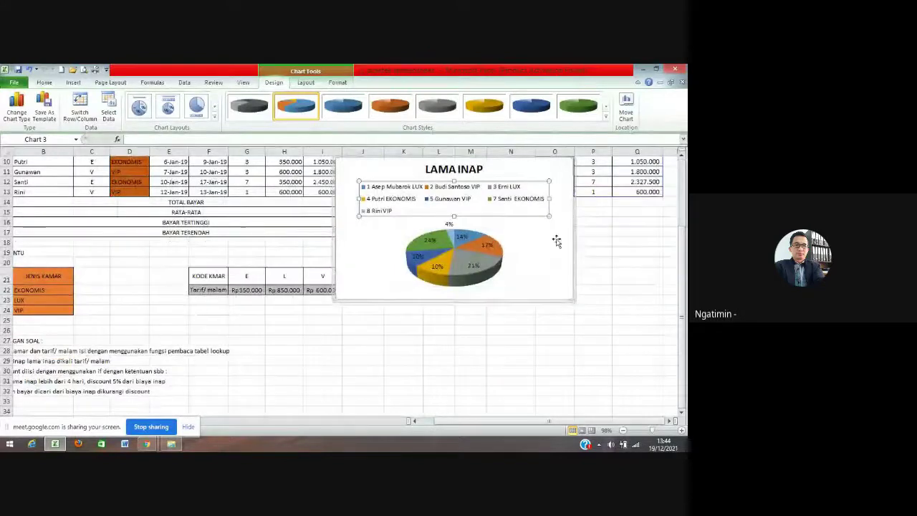
scroll(551, 244, "up", 2)
left_click(575, 231)
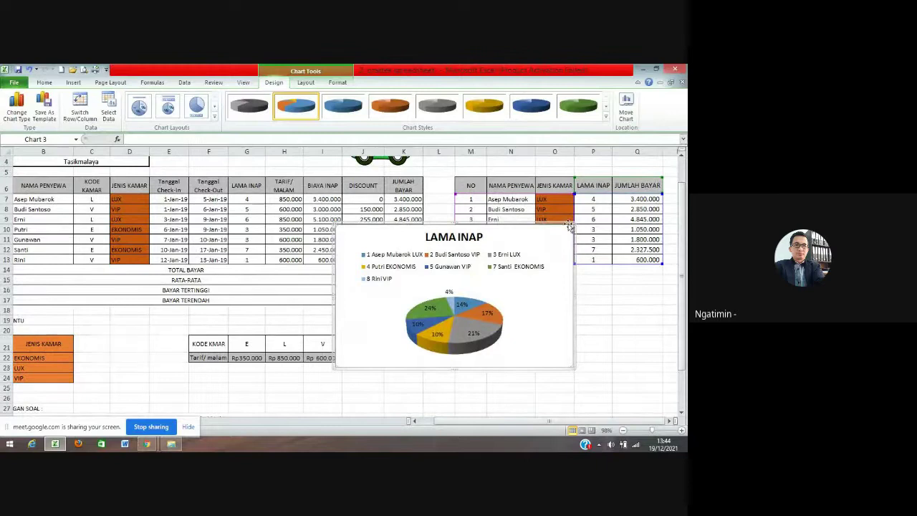
left_click_drag(575, 224, 522, 255)
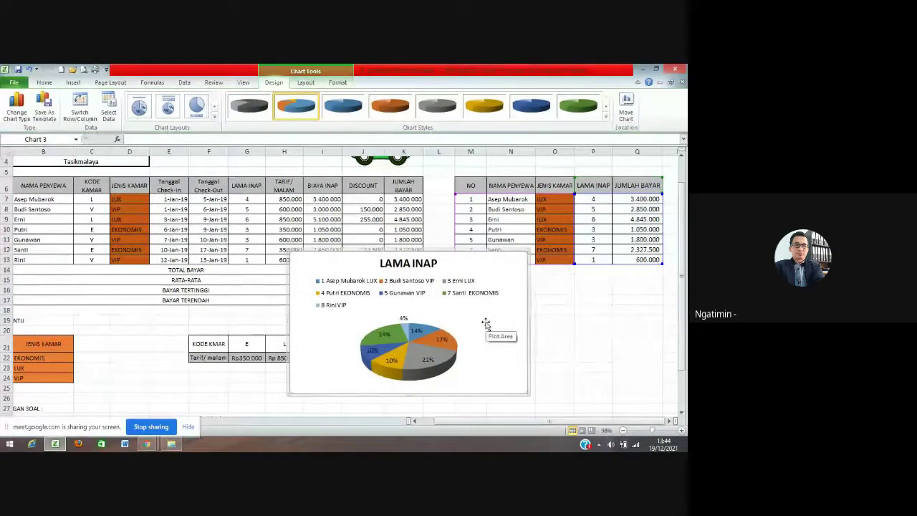
- Try shifting the pie's plot area down and right inside the LAMA INAP chart, and undo the shift
left_click_drag(485, 322, 537, 341)
left_click(614, 305)
left_click(478, 321)
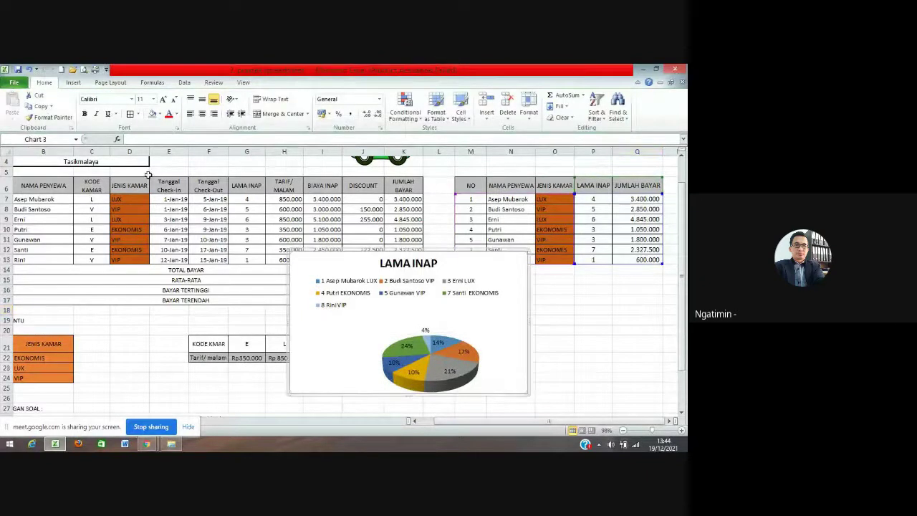
left_click(28, 70)
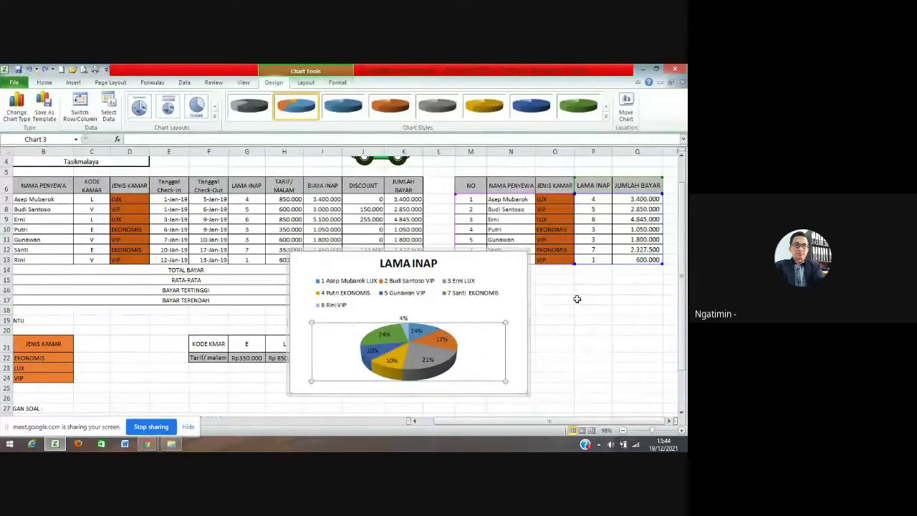
- Shrink the LAMA INAP chart and place it below the side table, over columns M to P and about rows 18 to 29
left_click(555, 305)
left_click_drag(525, 287, 598, 317)
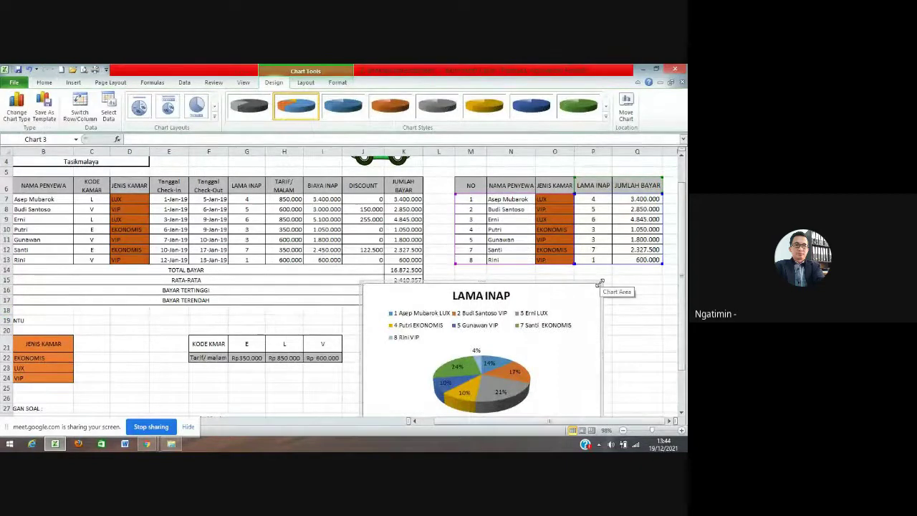
left_click_drag(603, 285, 560, 294)
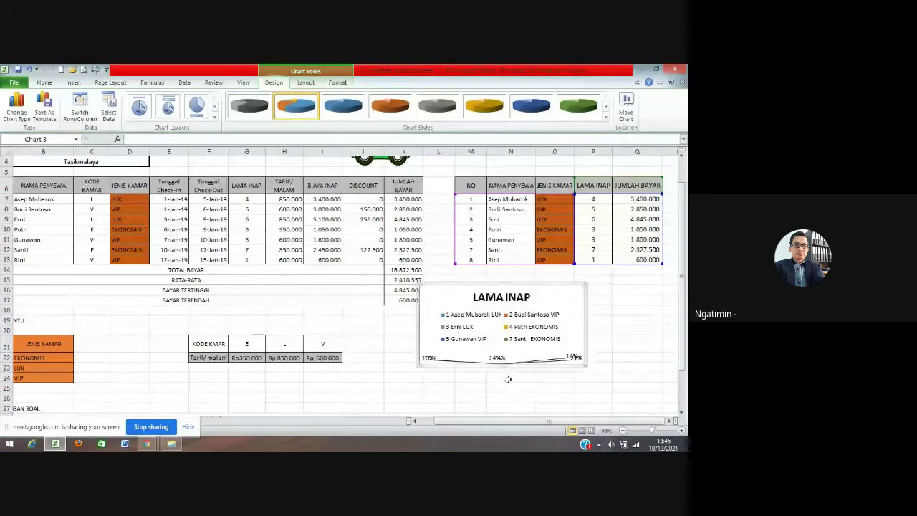
scroll(511, 375, "down", 1)
left_click_drag(503, 331, 497, 378)
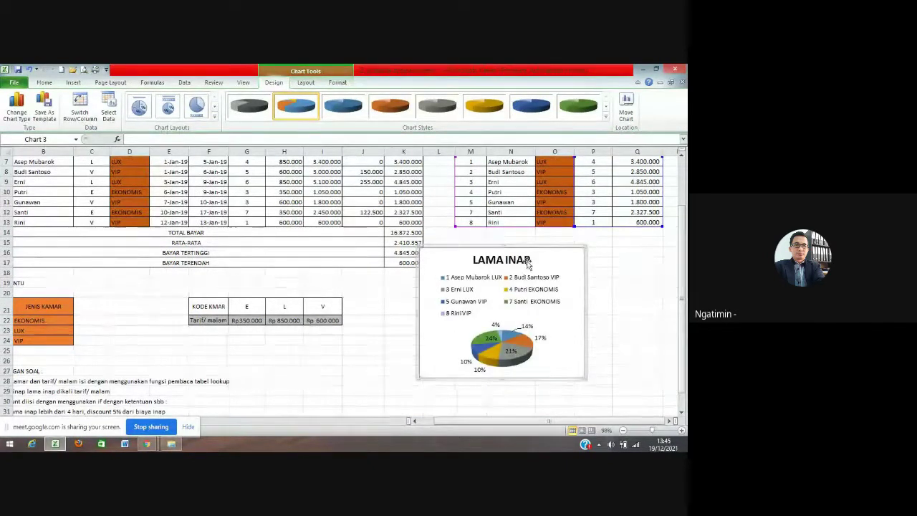
left_click_drag(513, 246, 545, 263)
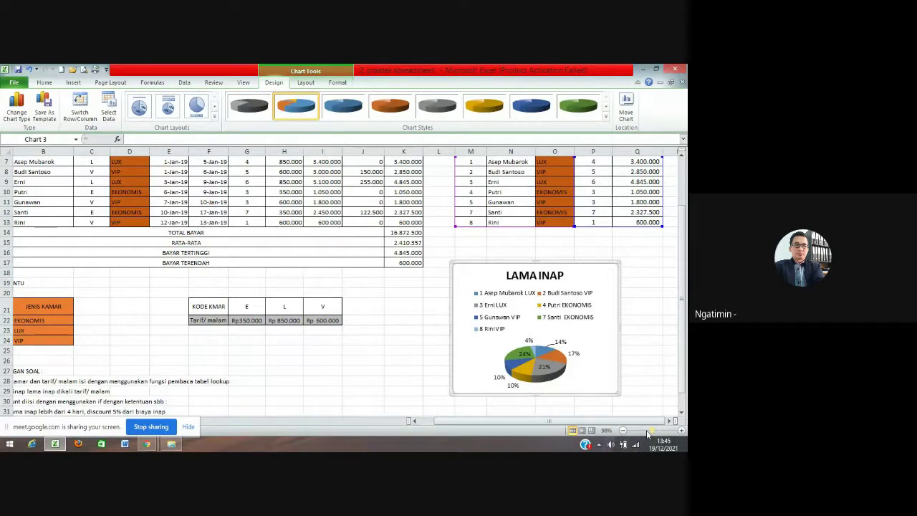
- Zoom the worksheet out to 64% so both tables and the chart fit in view, and deselect the chart
left_click_drag(652, 430, 640, 432)
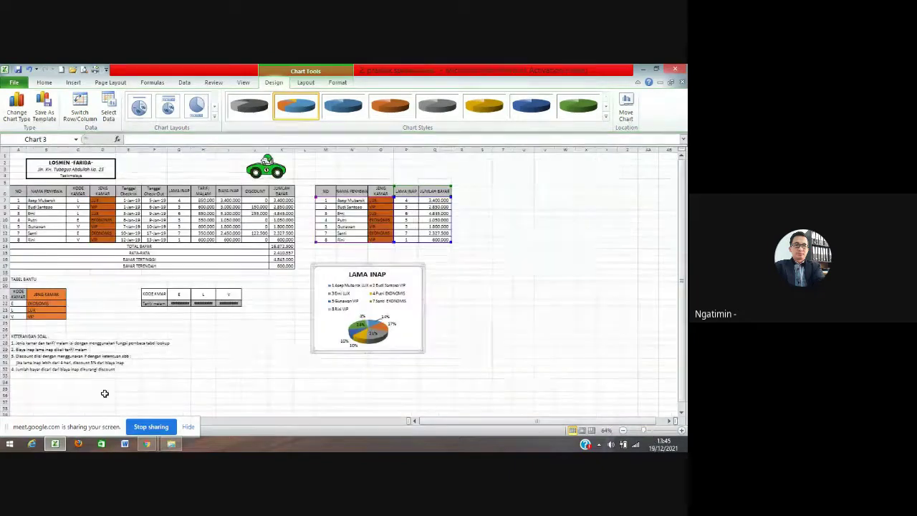
left_click(43, 233)
left_click_drag(18, 154, 437, 376)
left_click(503, 357)
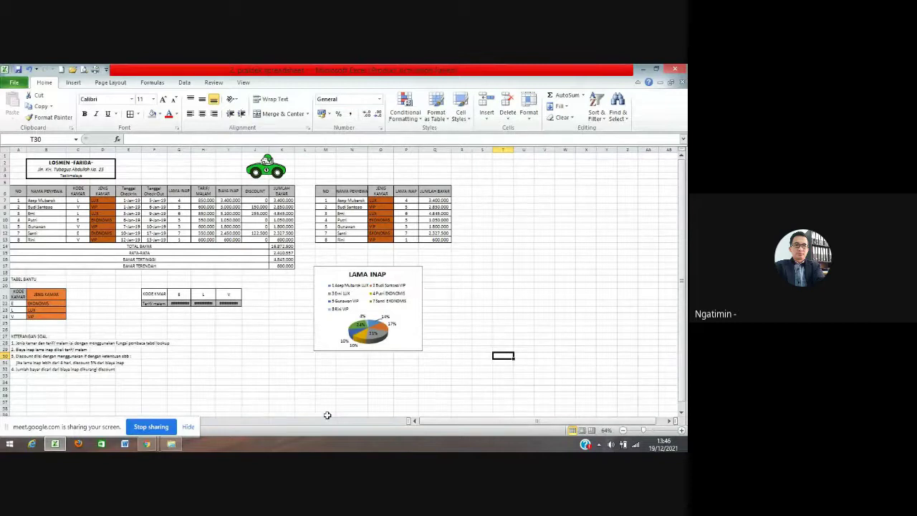
- Switch from the workbook to WhatsApp Web in the browser
left_click(146, 444)
left_click(105, 405)
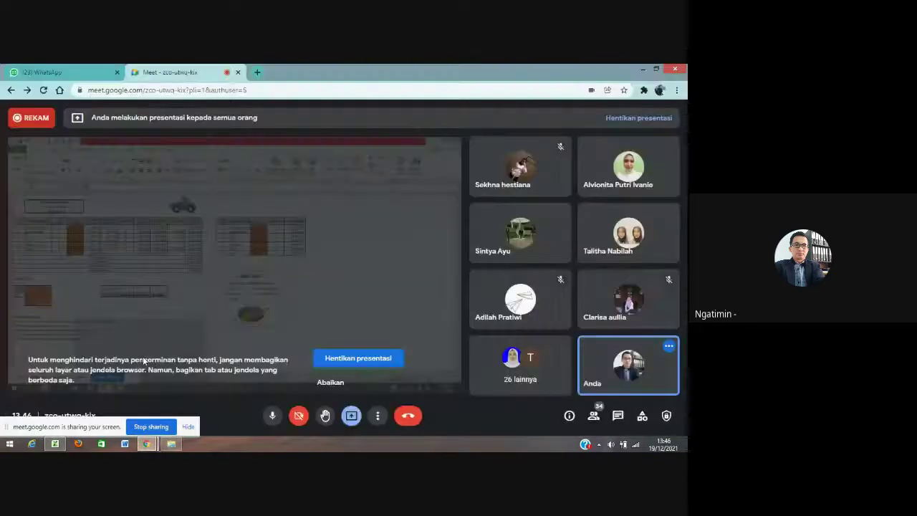
left_click(78, 73)
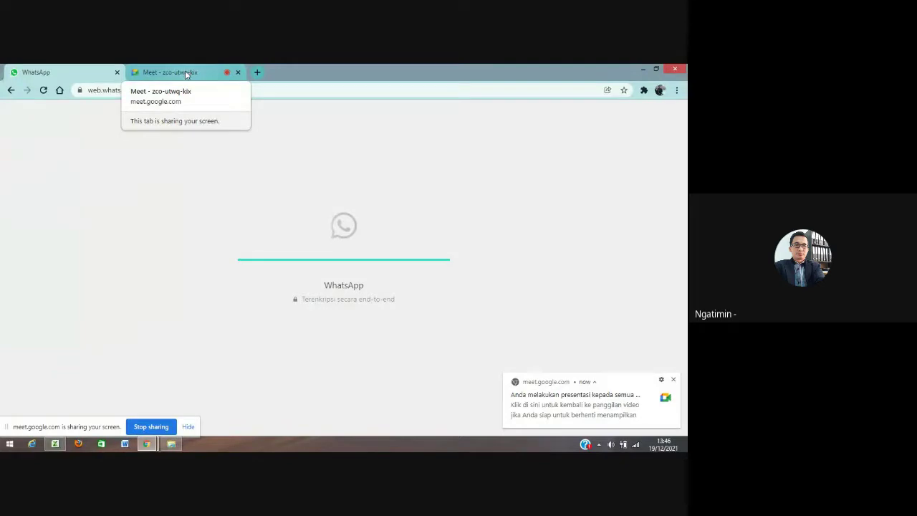
left_click(185, 70)
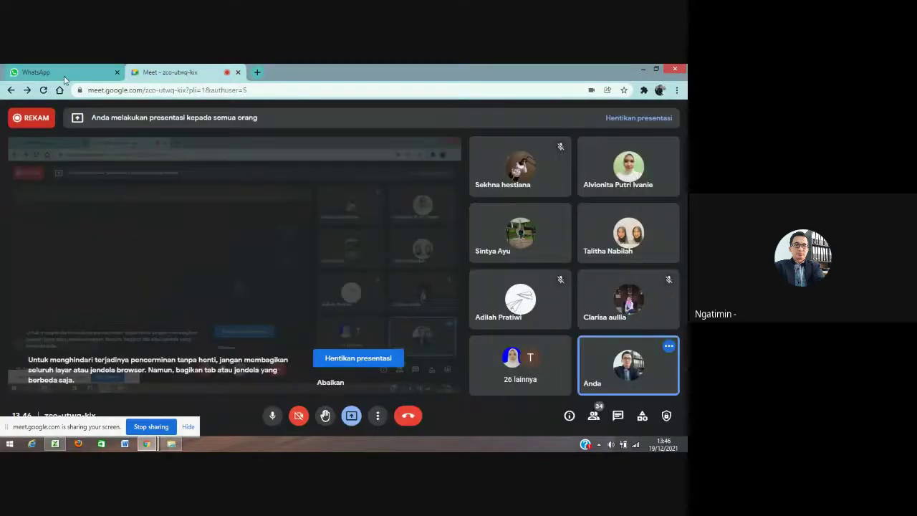
left_click(60, 72)
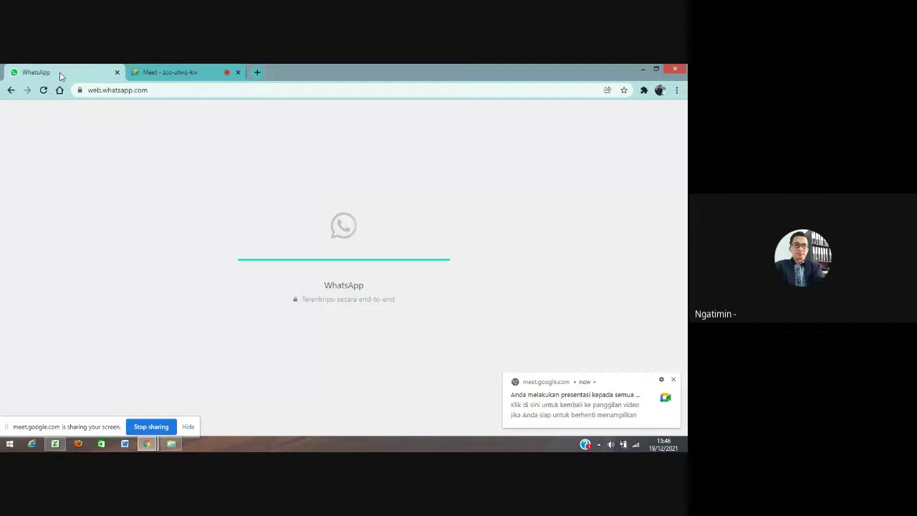
left_click(154, 72)
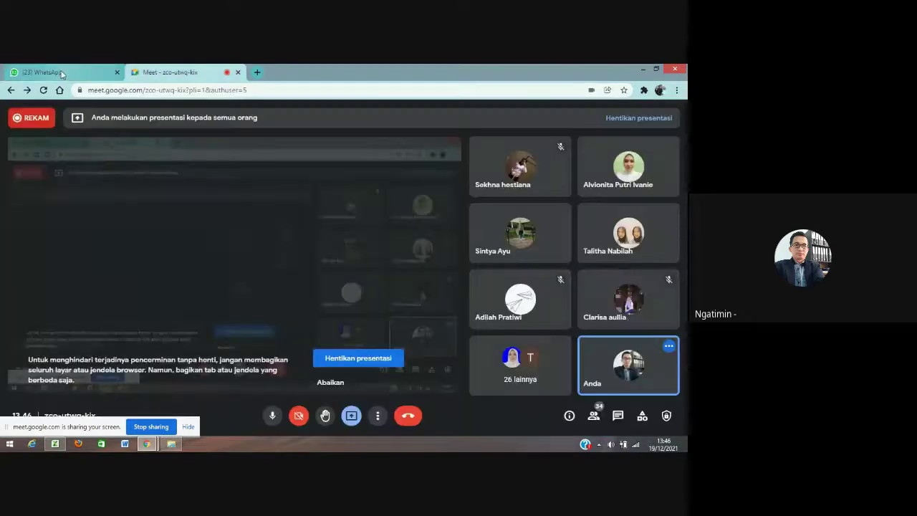
left_click(57, 72)
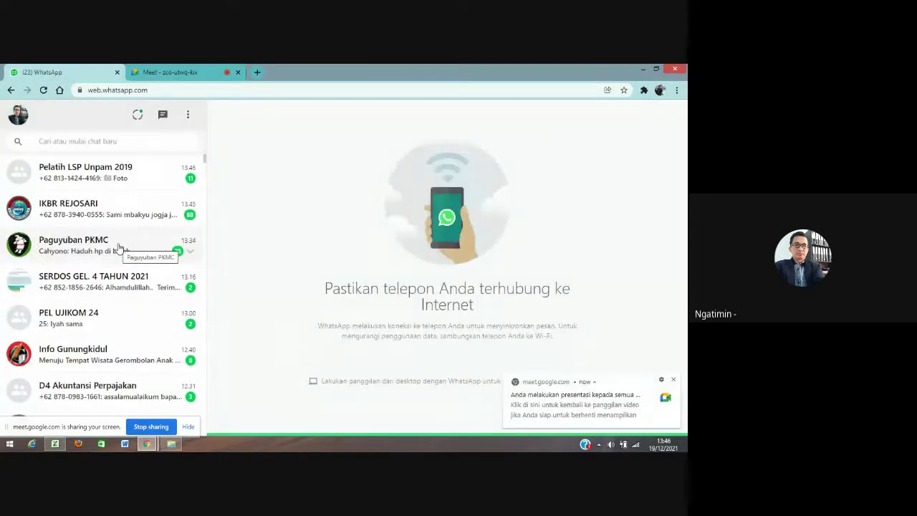
- Open the PEL UJIKOM 24 group chat and paste the copied worksheet screenshot into it
scroll(119, 248, "down", 1)
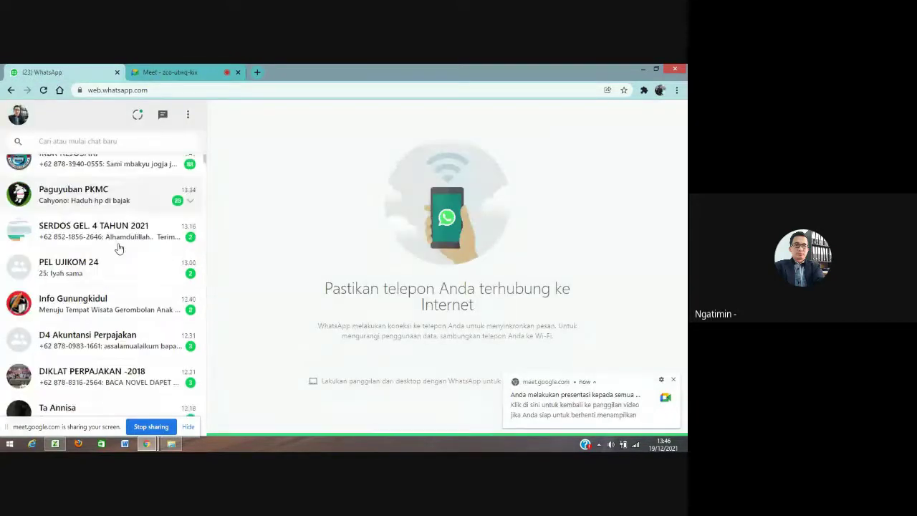
left_click(80, 272)
key("ctrl+v")
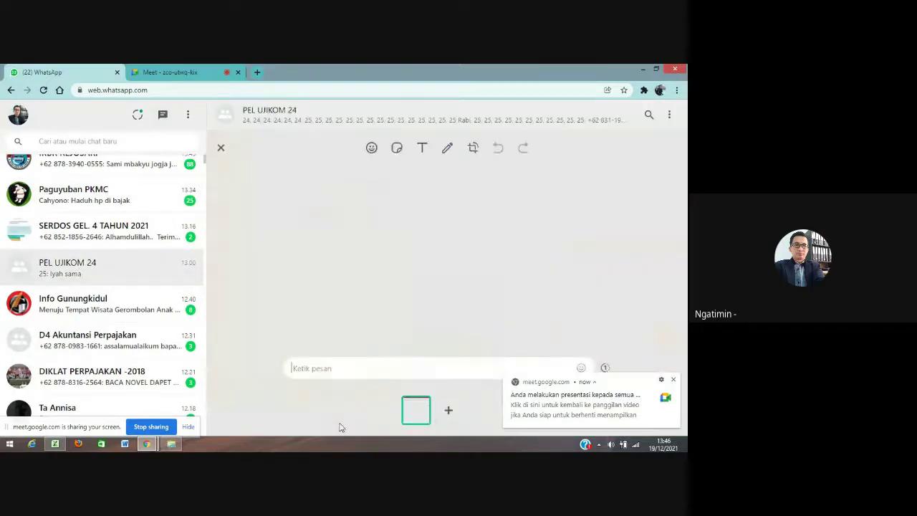
- Crop the pasted screenshot to the worksheet area with both tables and the chart, and send it to the group
left_click(473, 149)
left_click_drag(447, 186, 446, 215)
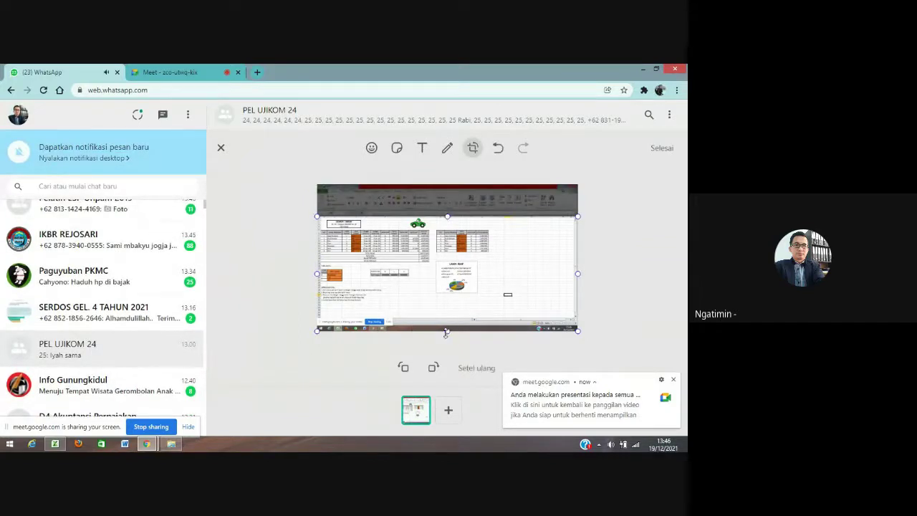
left_click_drag(446, 332, 447, 316)
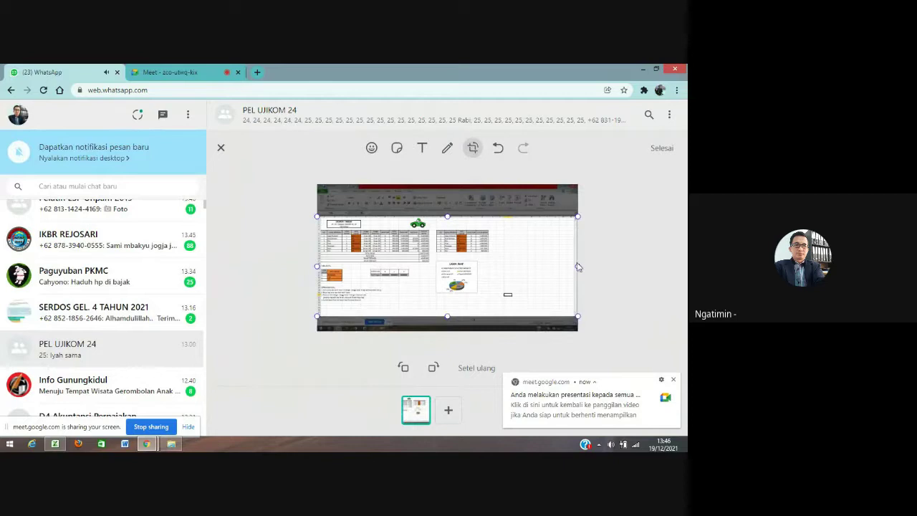
left_click_drag(577, 266, 499, 289)
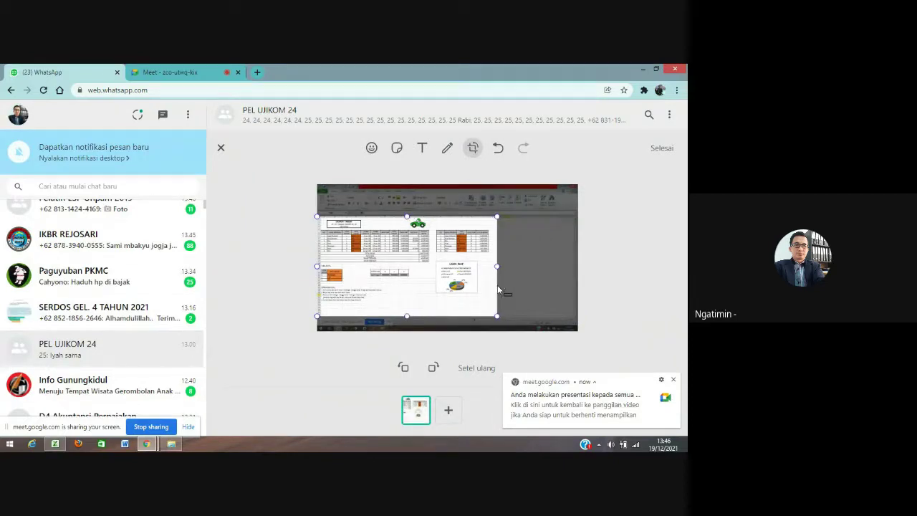
left_click(622, 332)
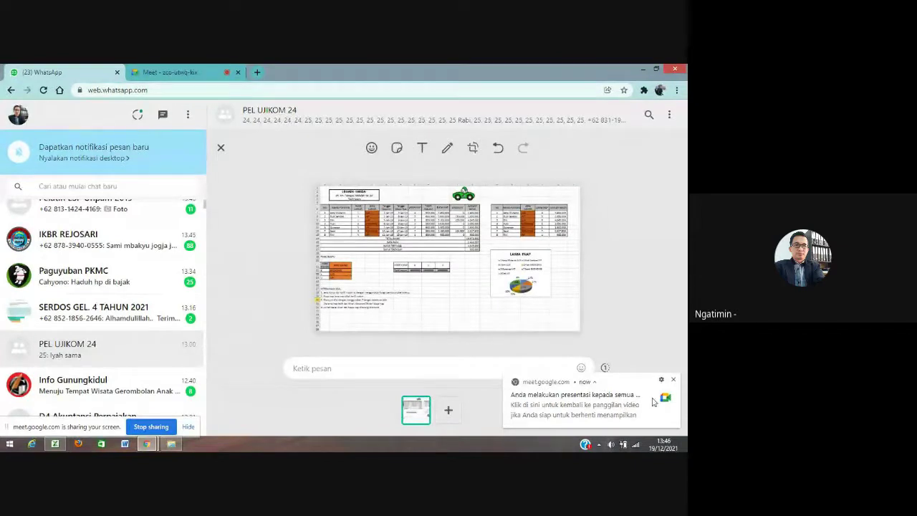
left_click(674, 380)
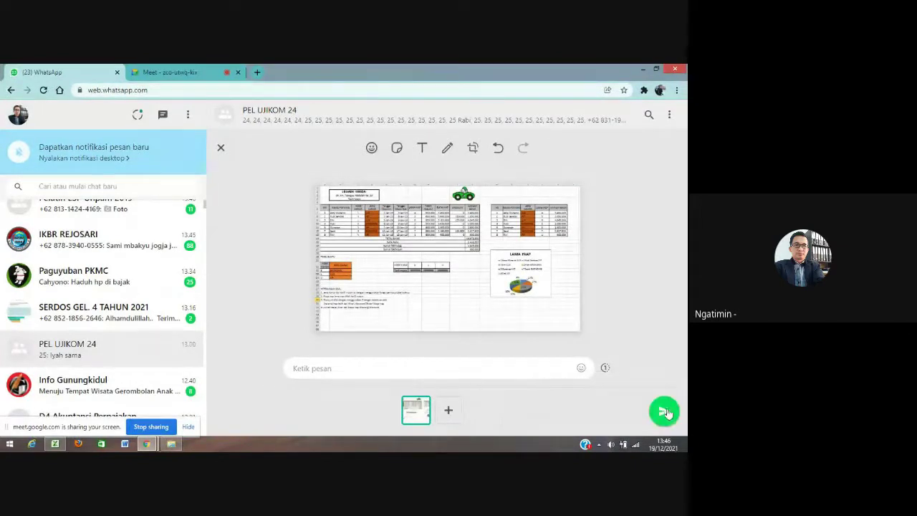
left_click(664, 412)
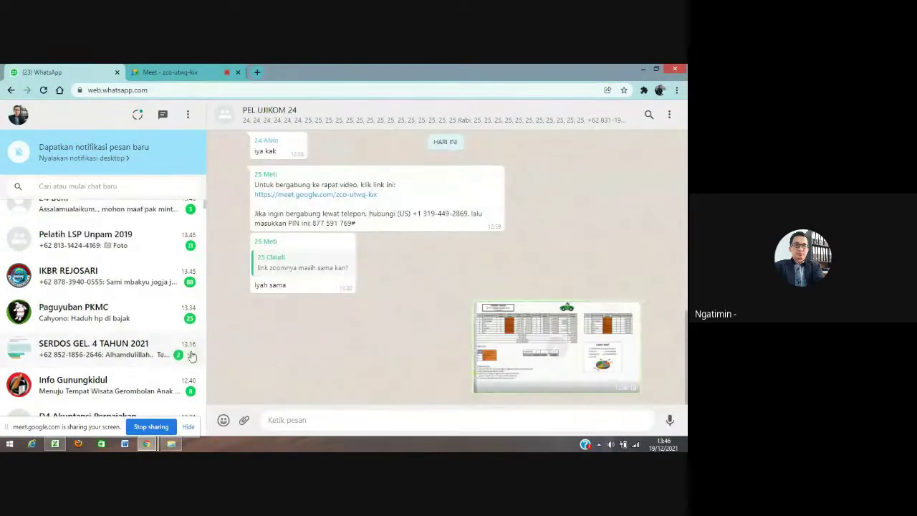
- Read the unread private chat listed just below the PEL UJIKOM 24 group
scroll(192, 357, "up", 1)
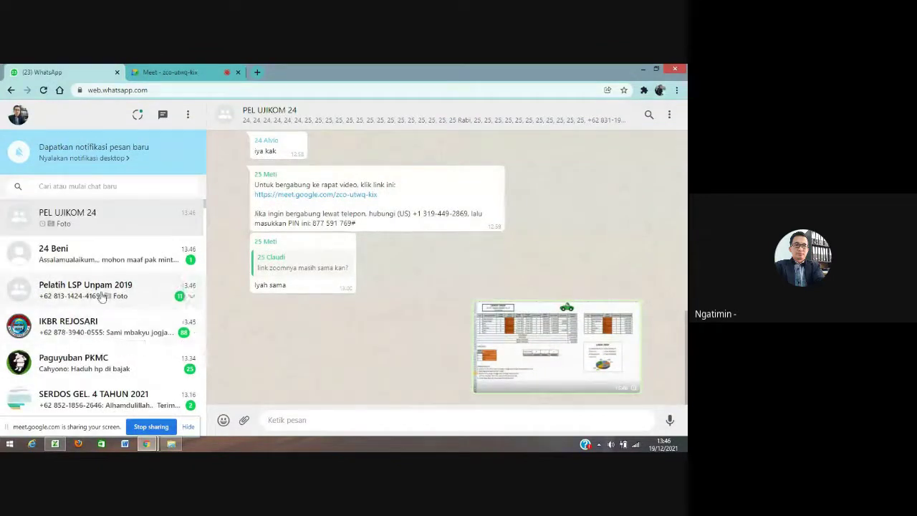
left_click(83, 262)
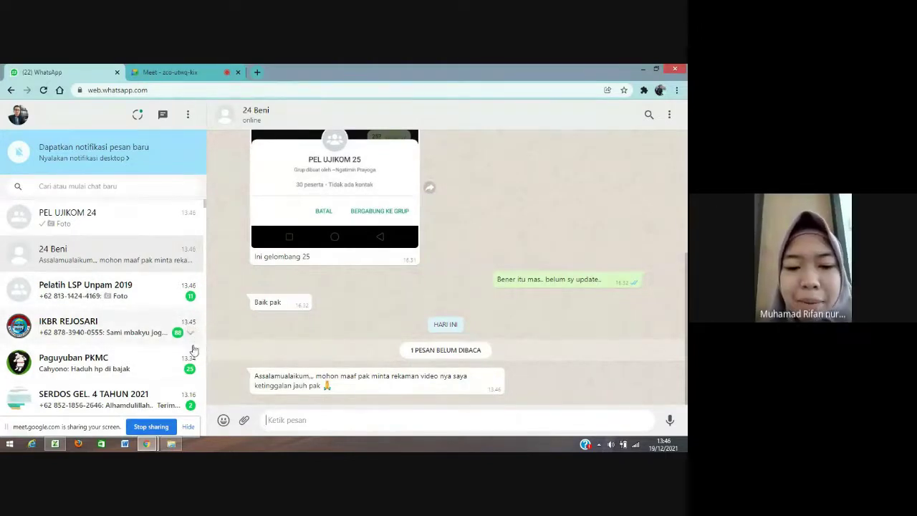
- Check the Google Meet call and reopen the PEL UJIKOM 24 group chat in WhatsApp
left_click(170, 72)
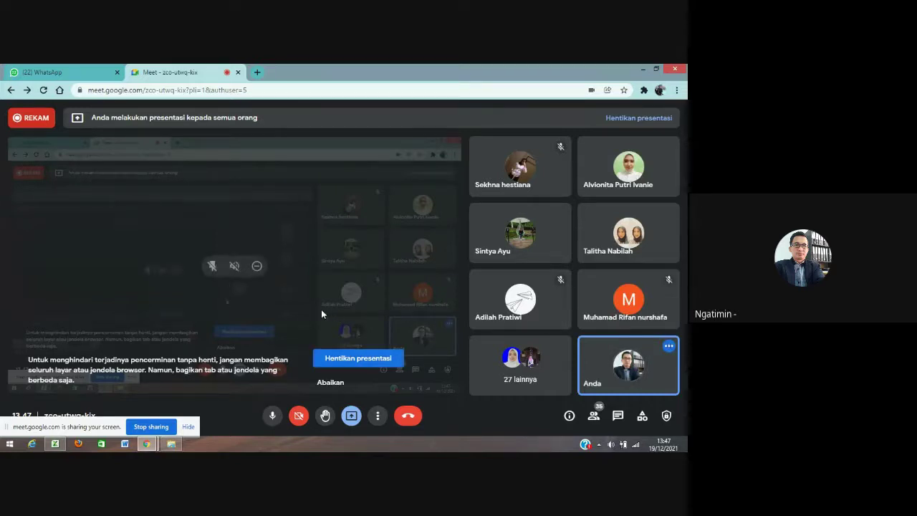
left_click(72, 70)
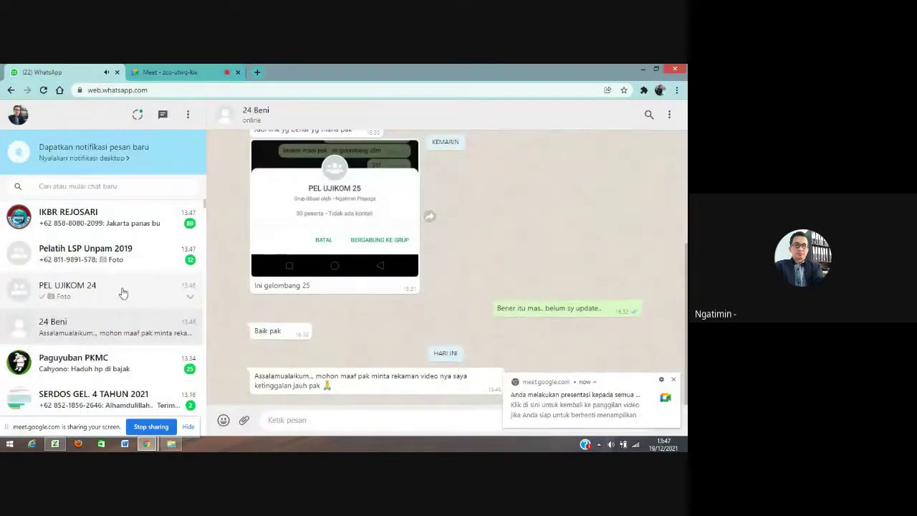
left_click(93, 299)
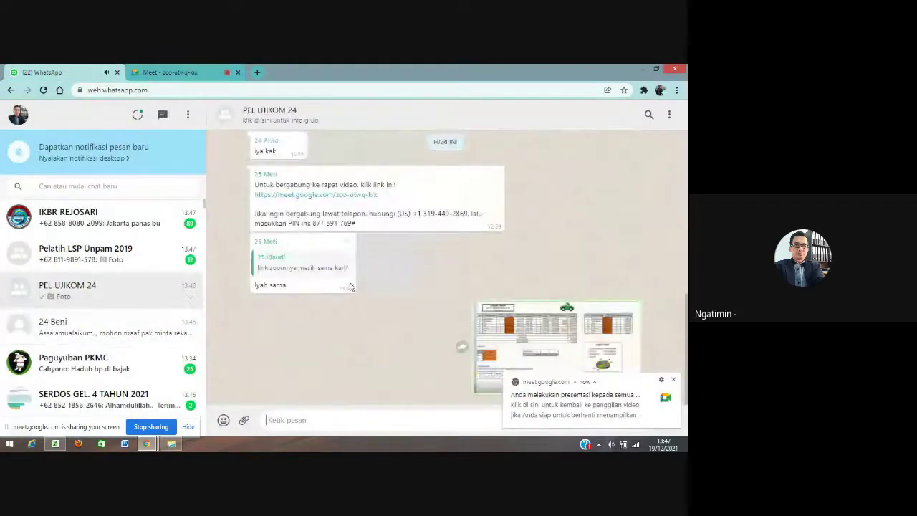
- Dismiss the presentation notification, check the Google Meet call and switch back to the Losmen Farida worksheet in Excel
left_click(674, 380)
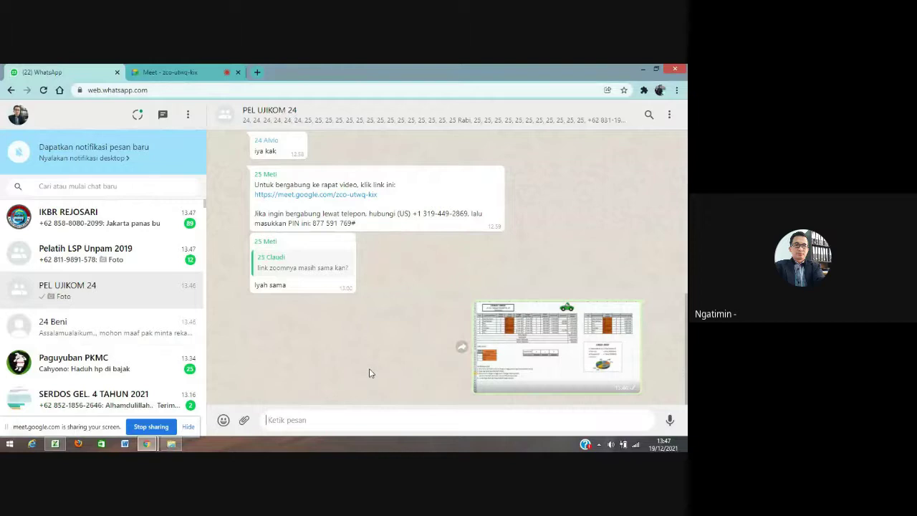
left_click(168, 71)
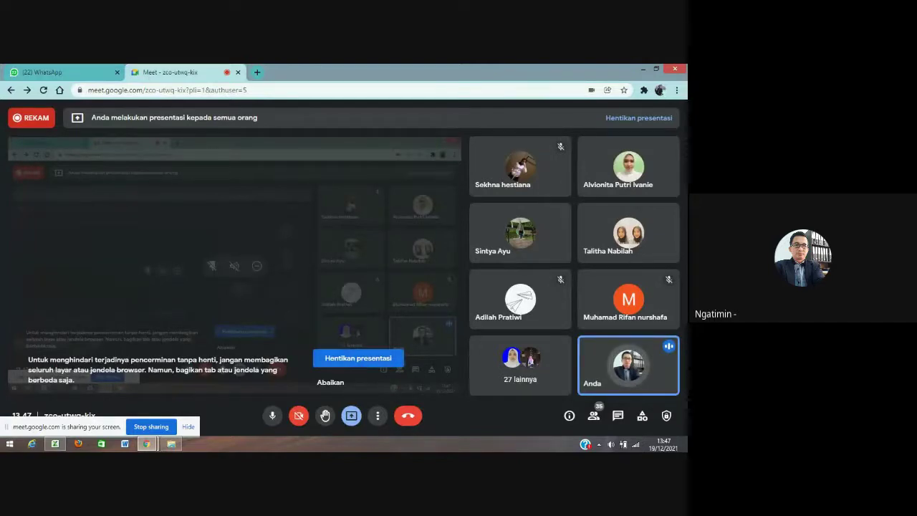
left_click(55, 444)
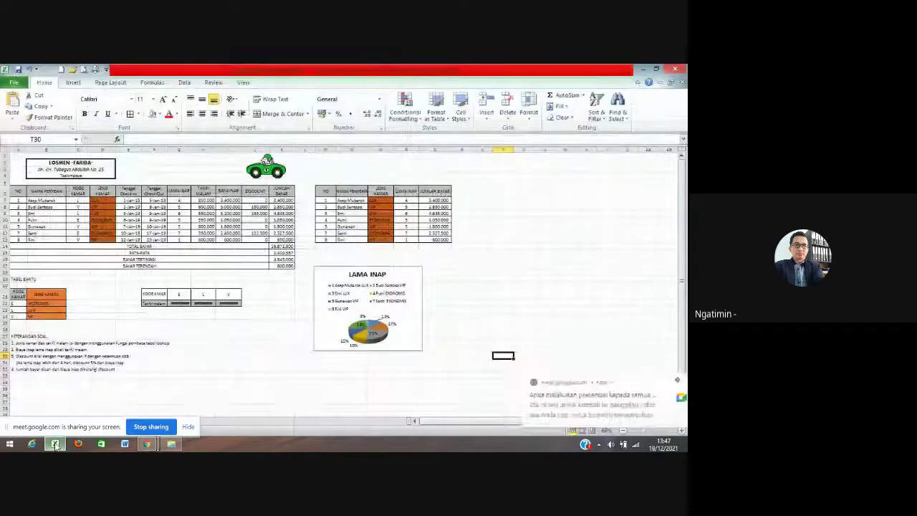
left_click(380, 395)
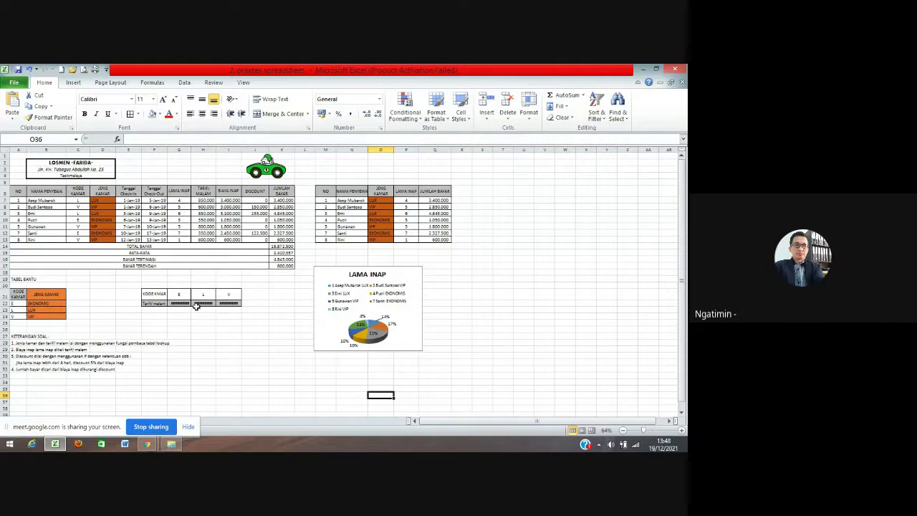
left_click(370, 345)
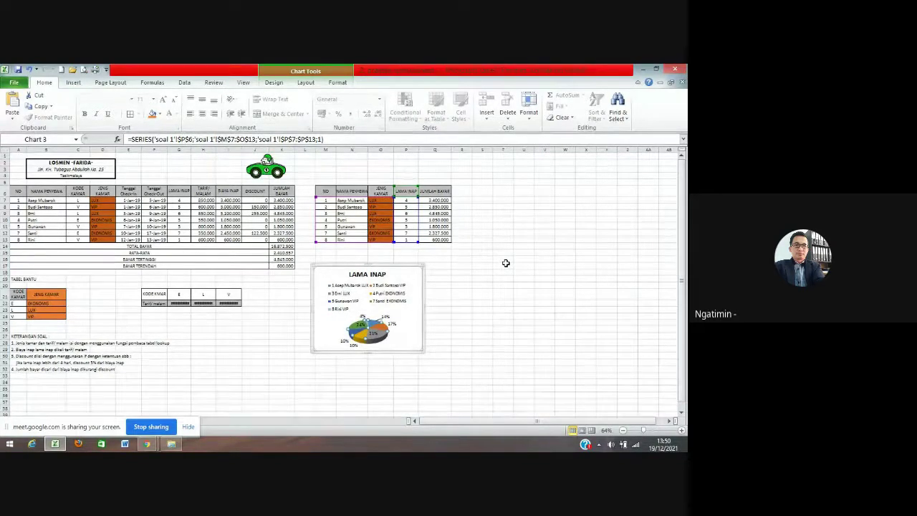
left_click(153, 169)
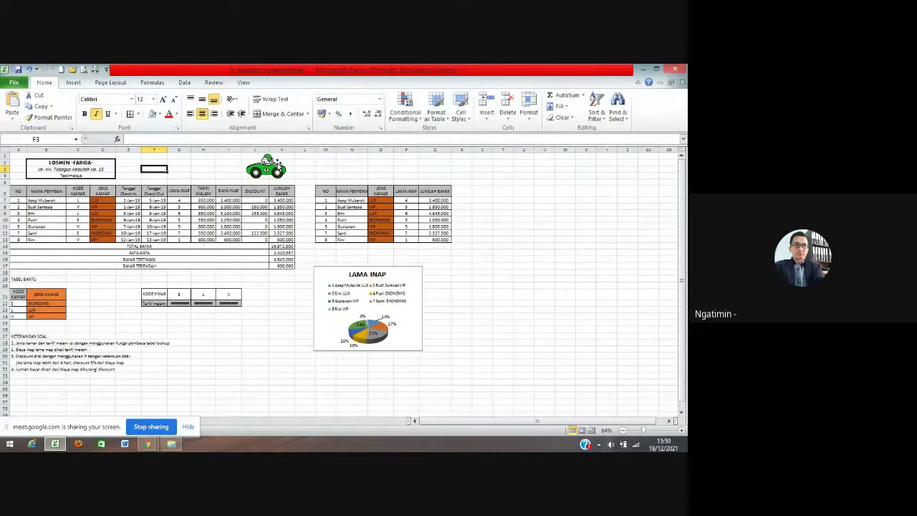
left_click(215, 342)
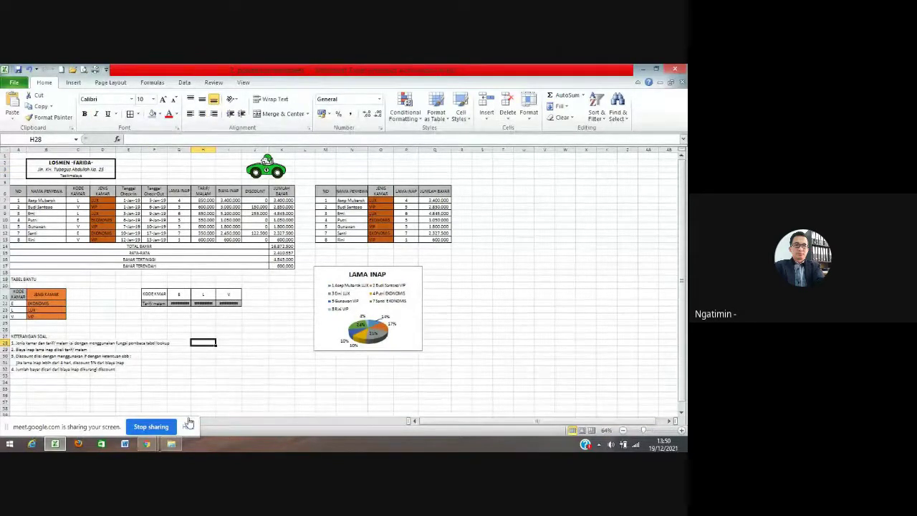
- Stop sharing the screen in the Google Meet call
left_click(159, 428)
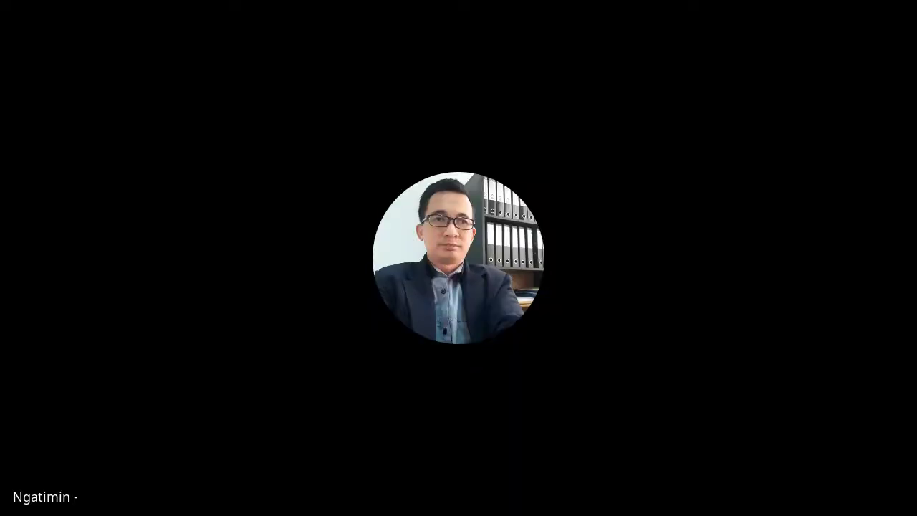